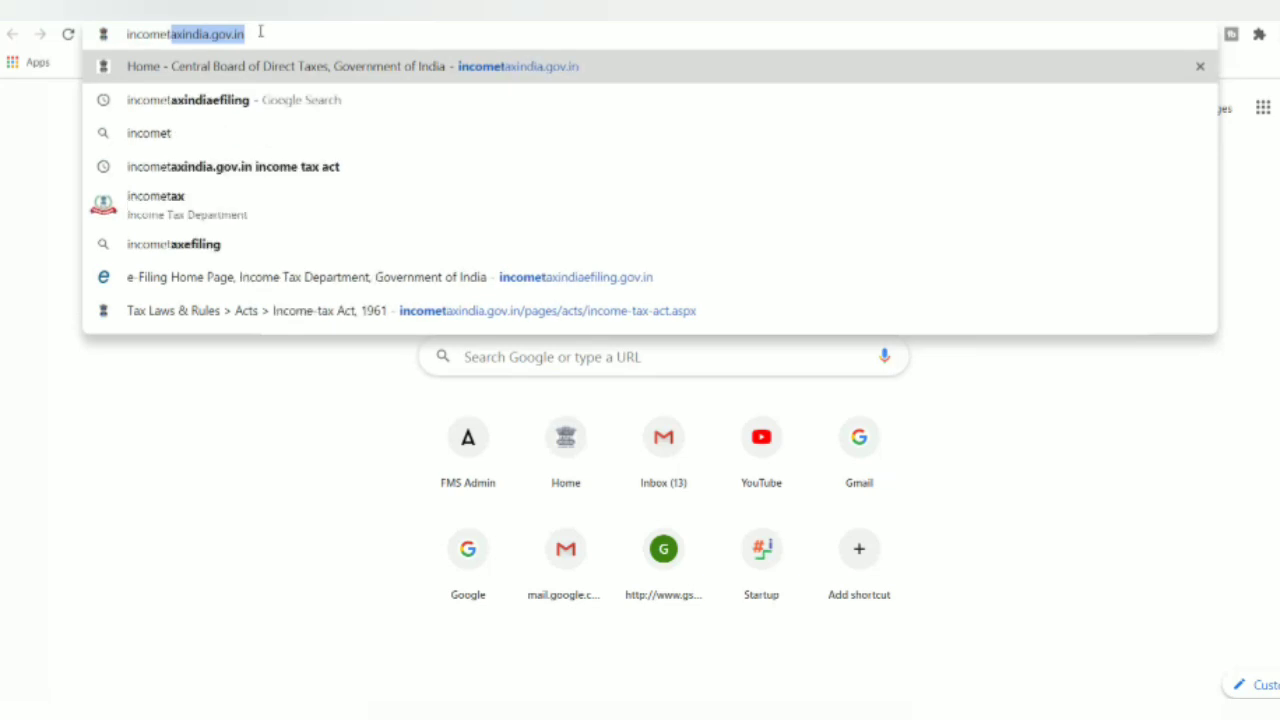
Open incometaxindiaefiling.gov.in, dismiss the ITR-1 announcement and proceed to the registered user login
{"action": "type", "text": "india"}
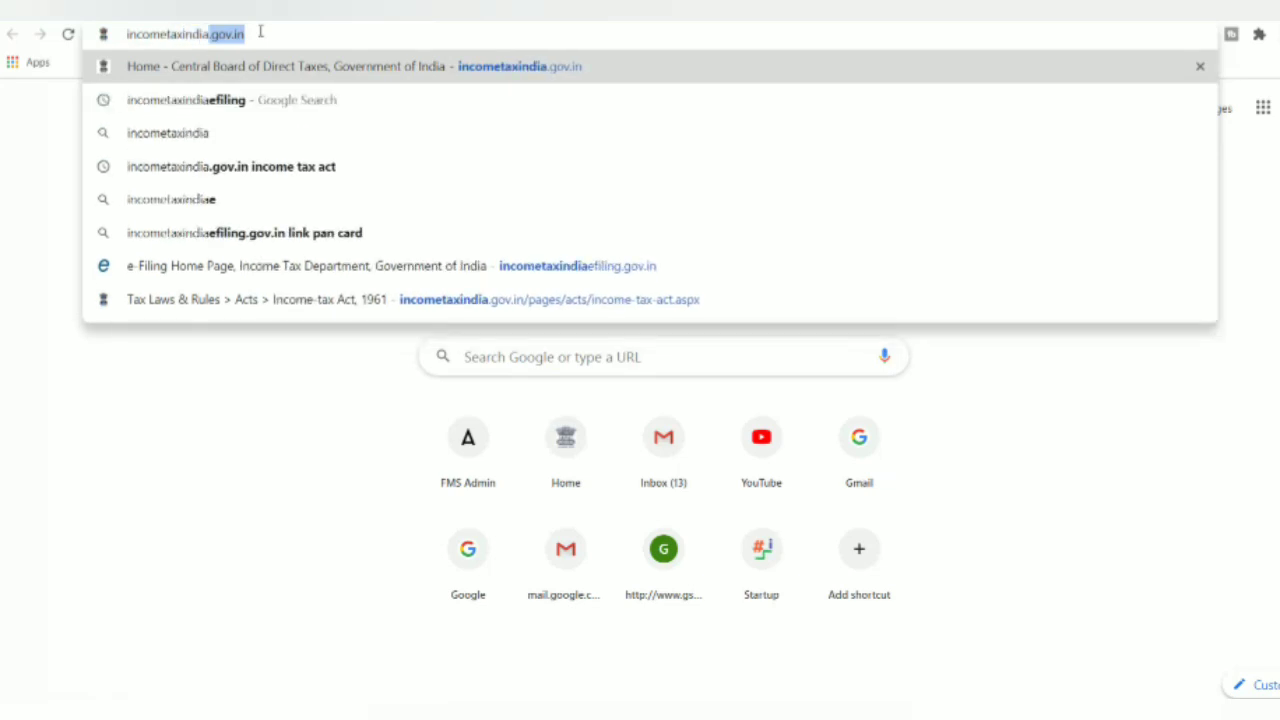
{"action": "type", "text": "efiling.gov.in"}
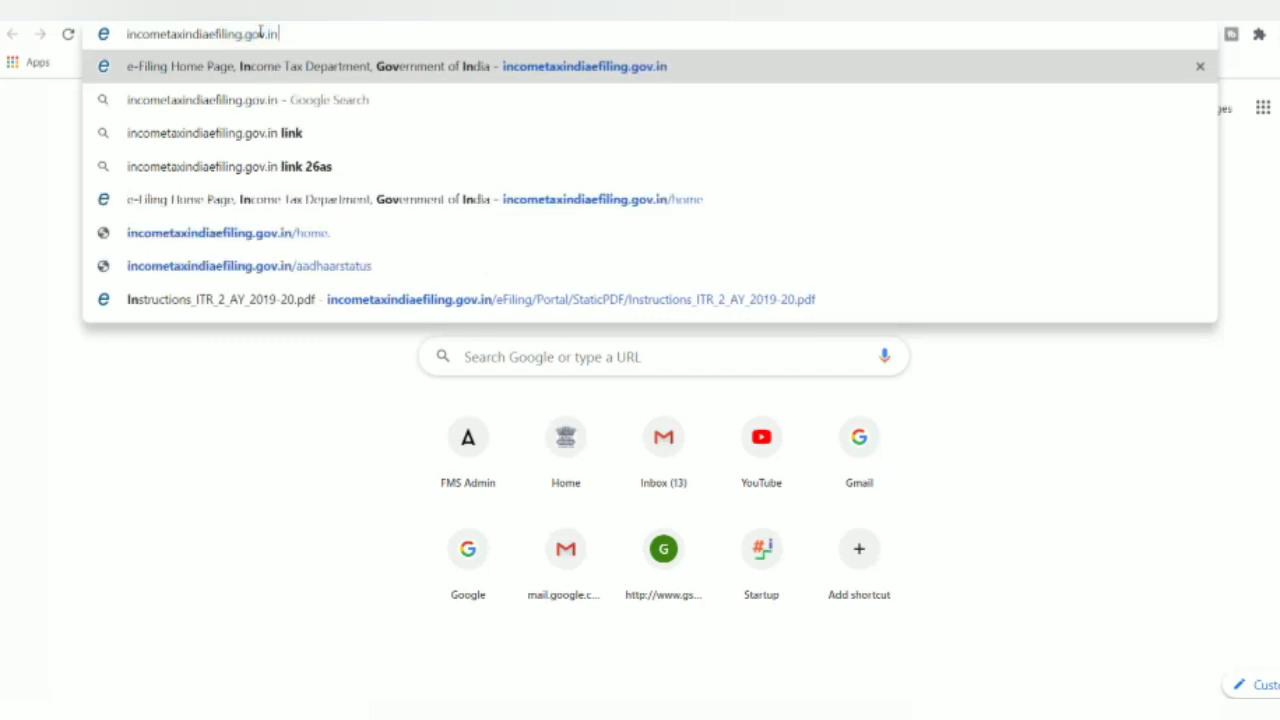
{"action": "key", "text": "Return"}
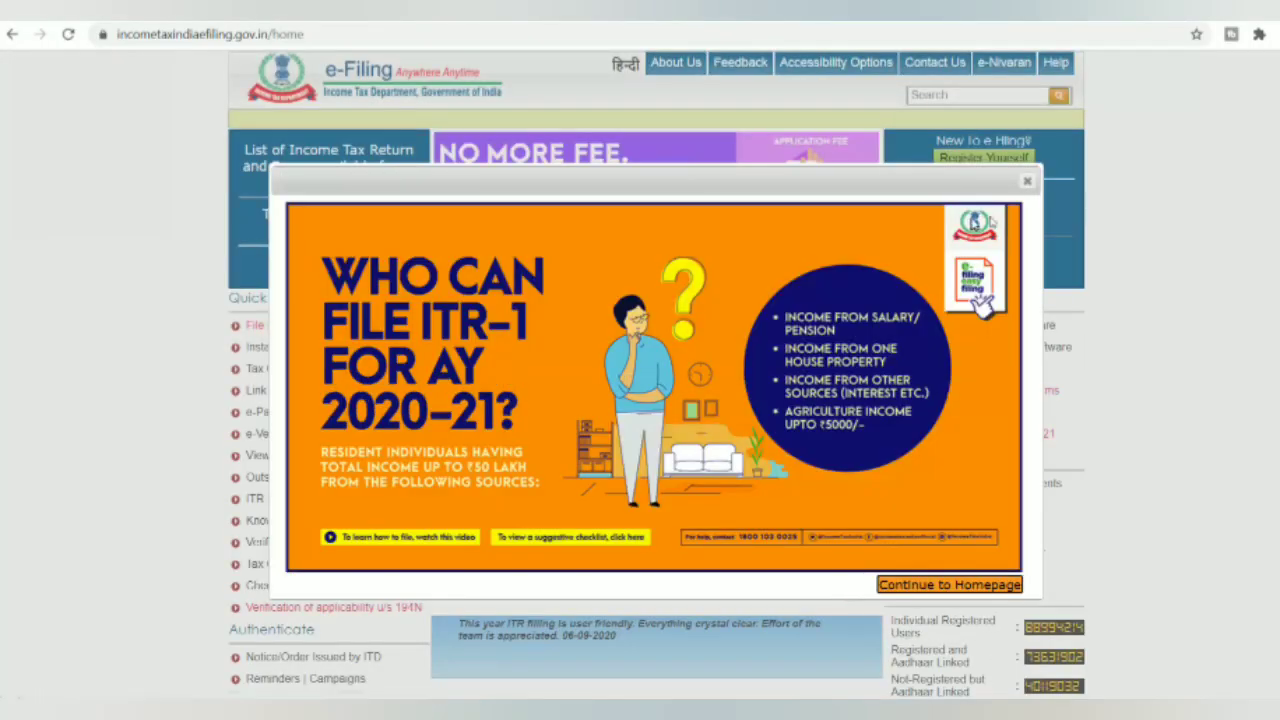
{"action": "left_click", "coordinate": [1026, 181]}
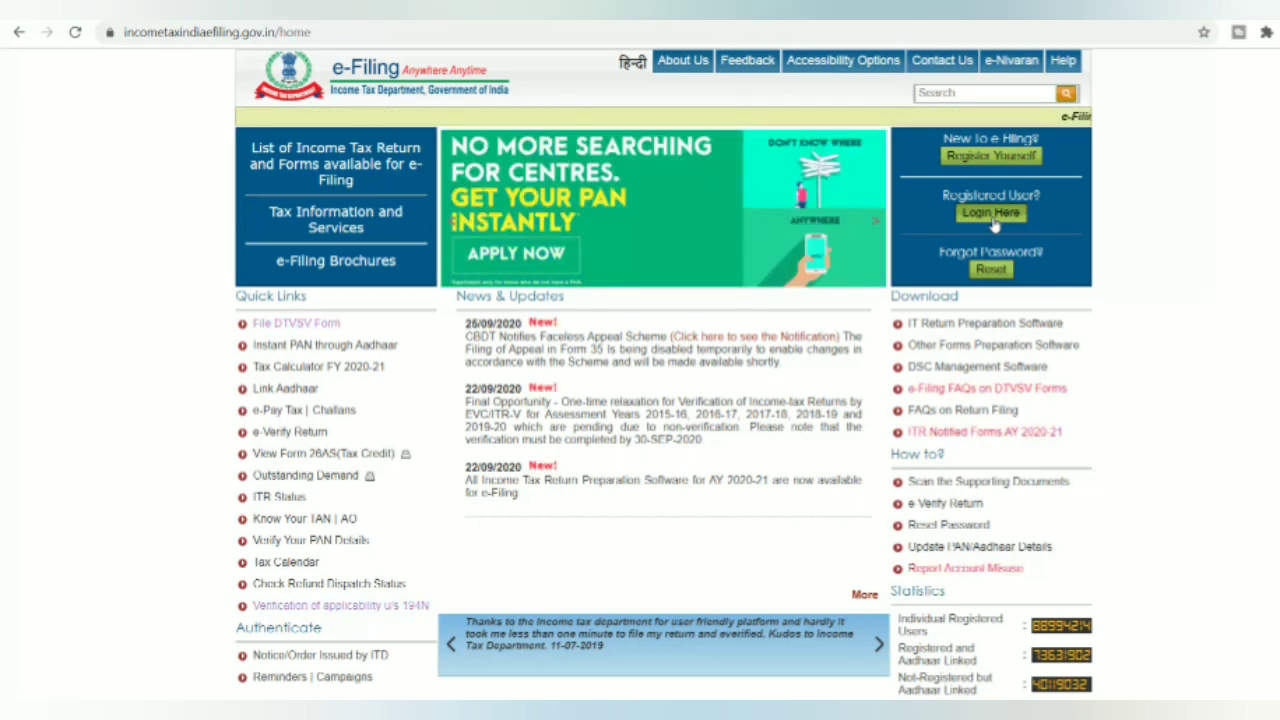
{"action": "left_click", "coordinate": [988, 166]}
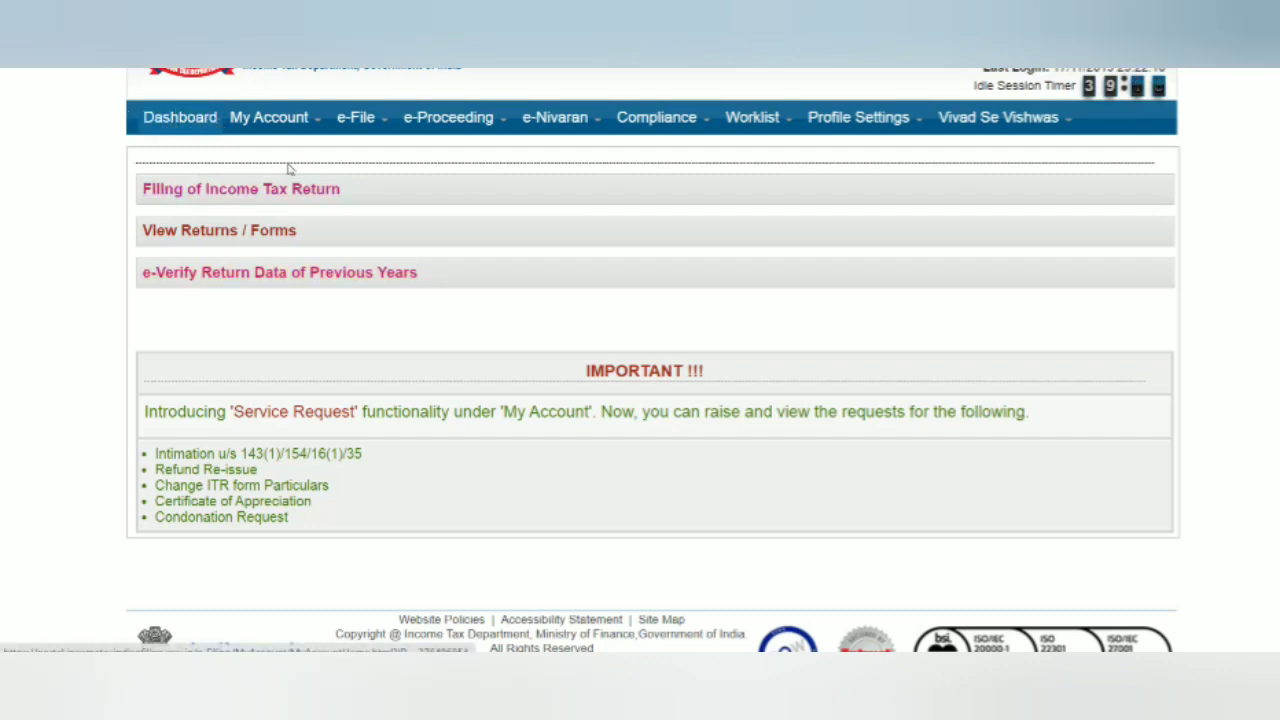
Start an Income Tax Return e-filing for assessment year 2020-21 with form ITR-1
{"action": "mouse_move", "coordinate": [361, 130]}
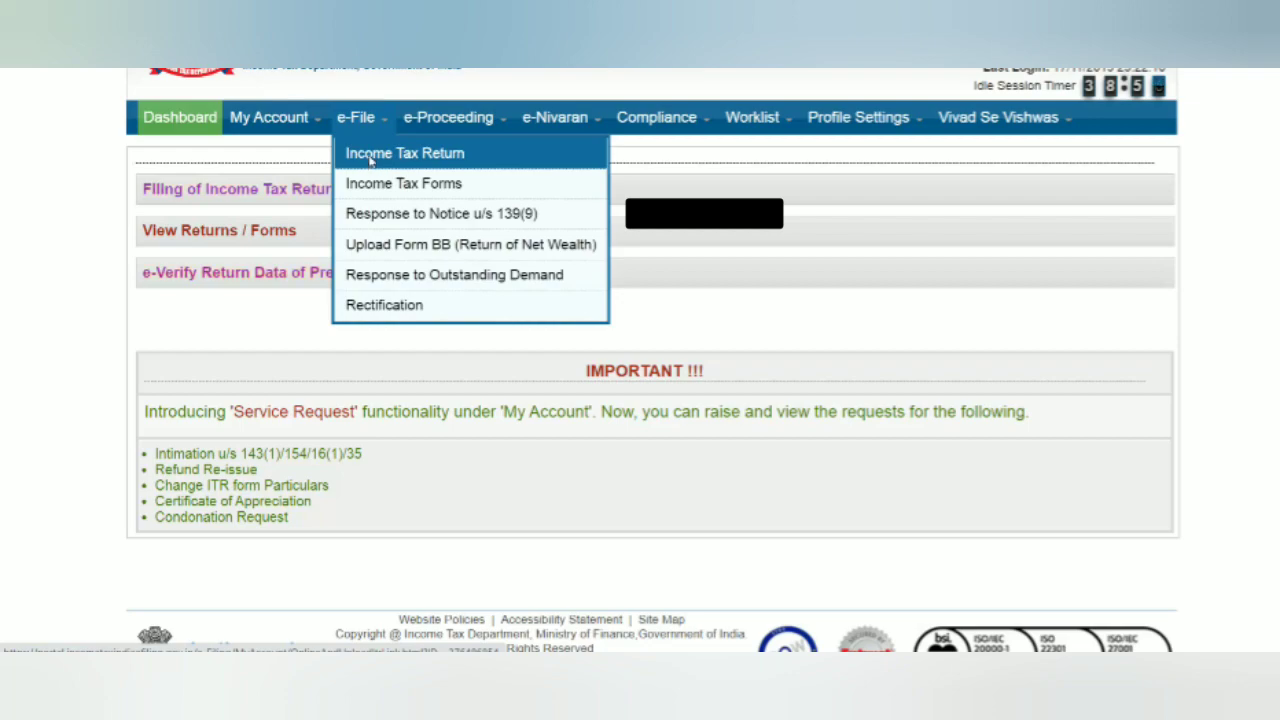
{"action": "left_click", "coordinate": [370, 155]}
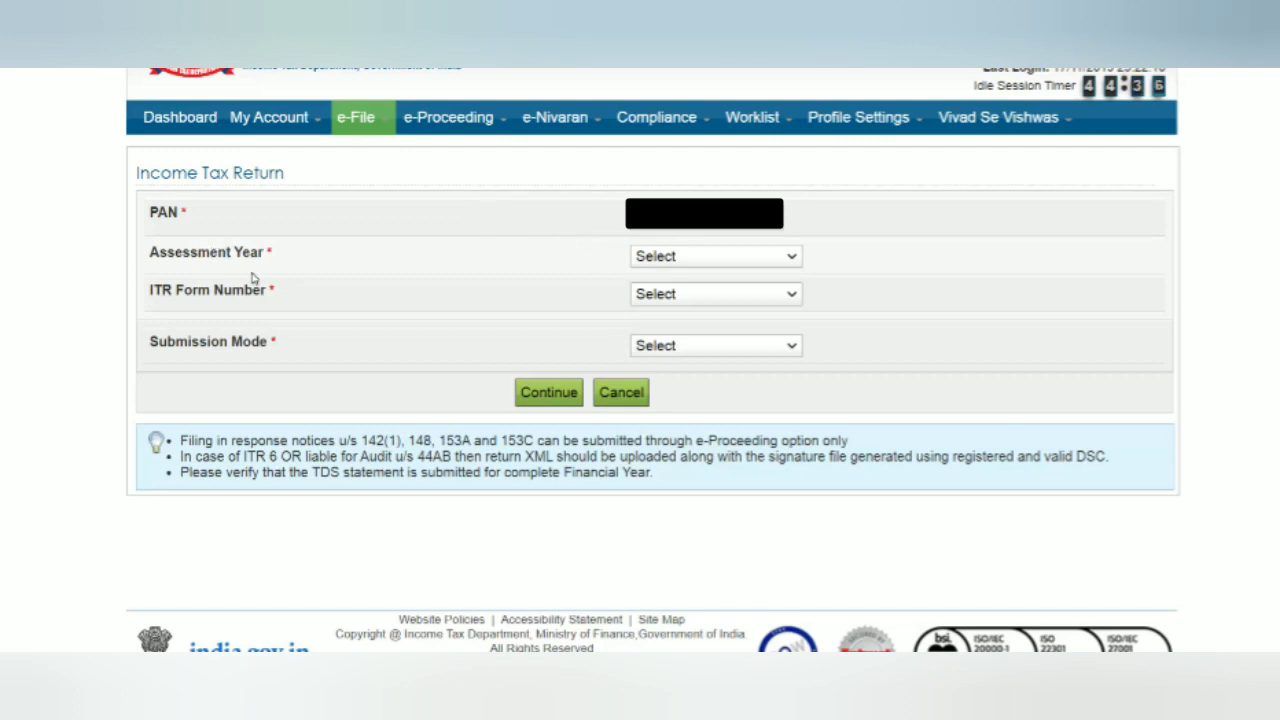
{"action": "left_click", "coordinate": [655, 259]}
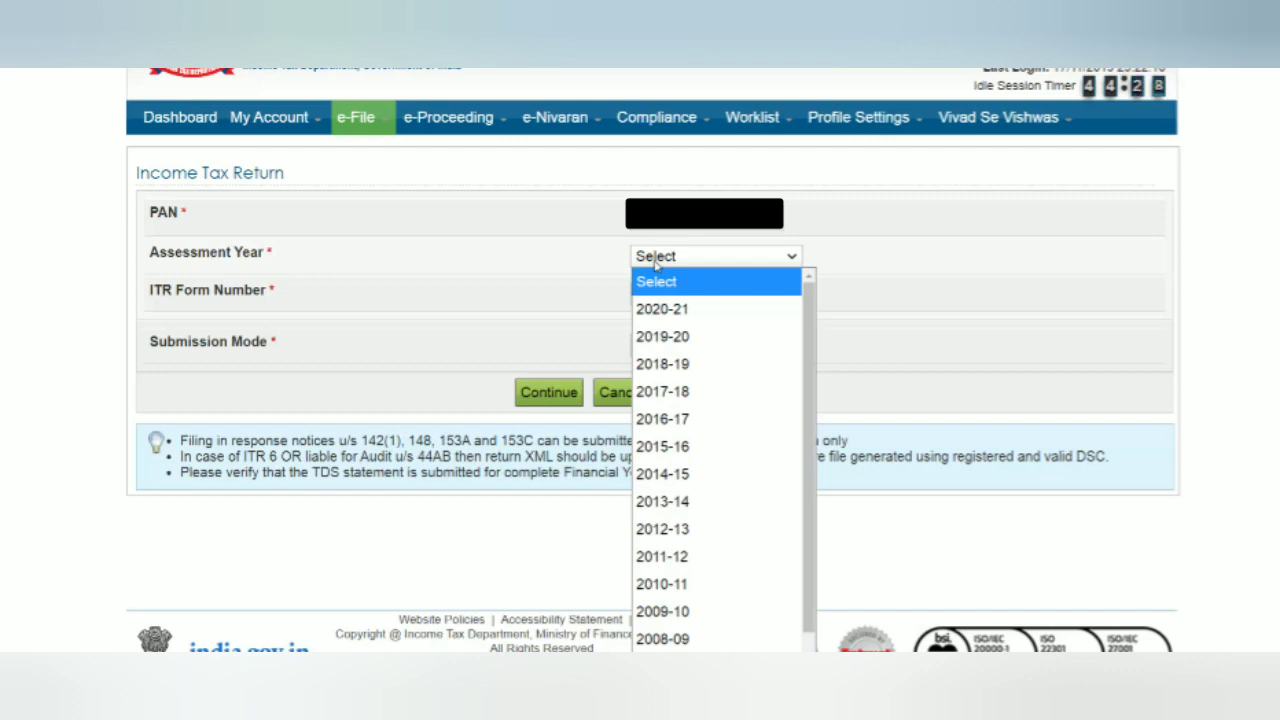
{"action": "left_click", "coordinate": [659, 311]}
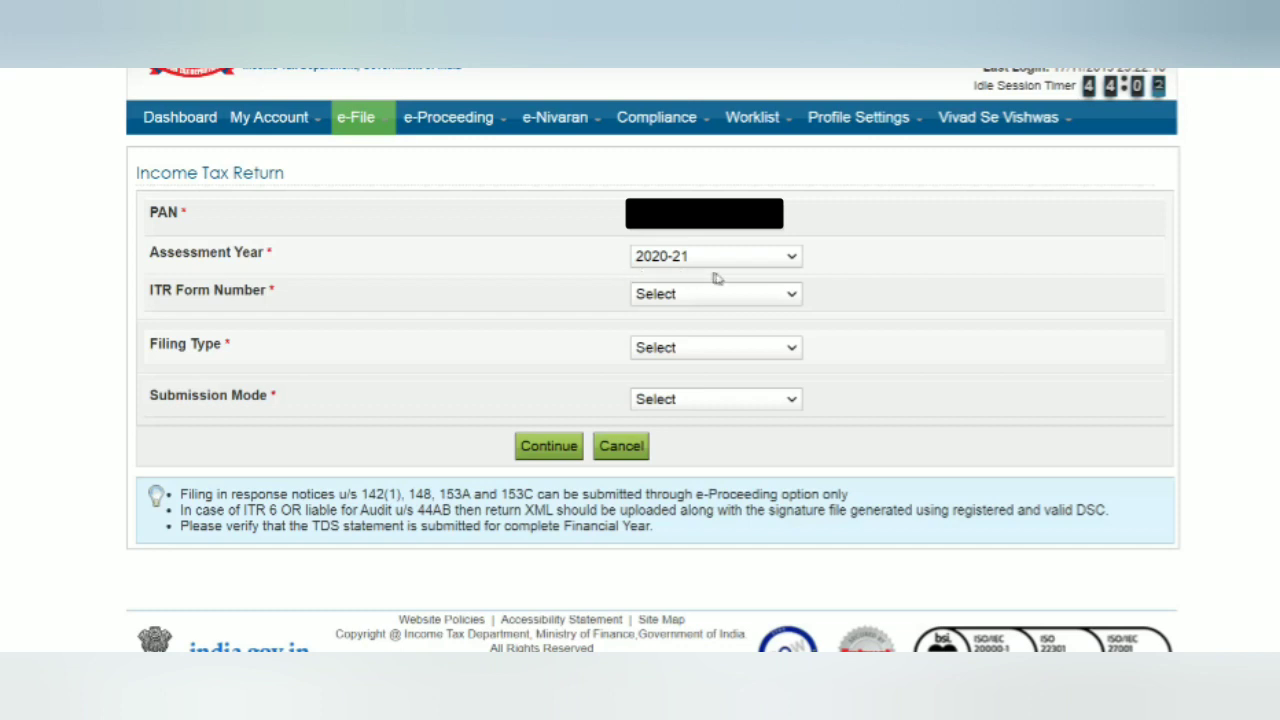
{"action": "left_click", "coordinate": [697, 300]}
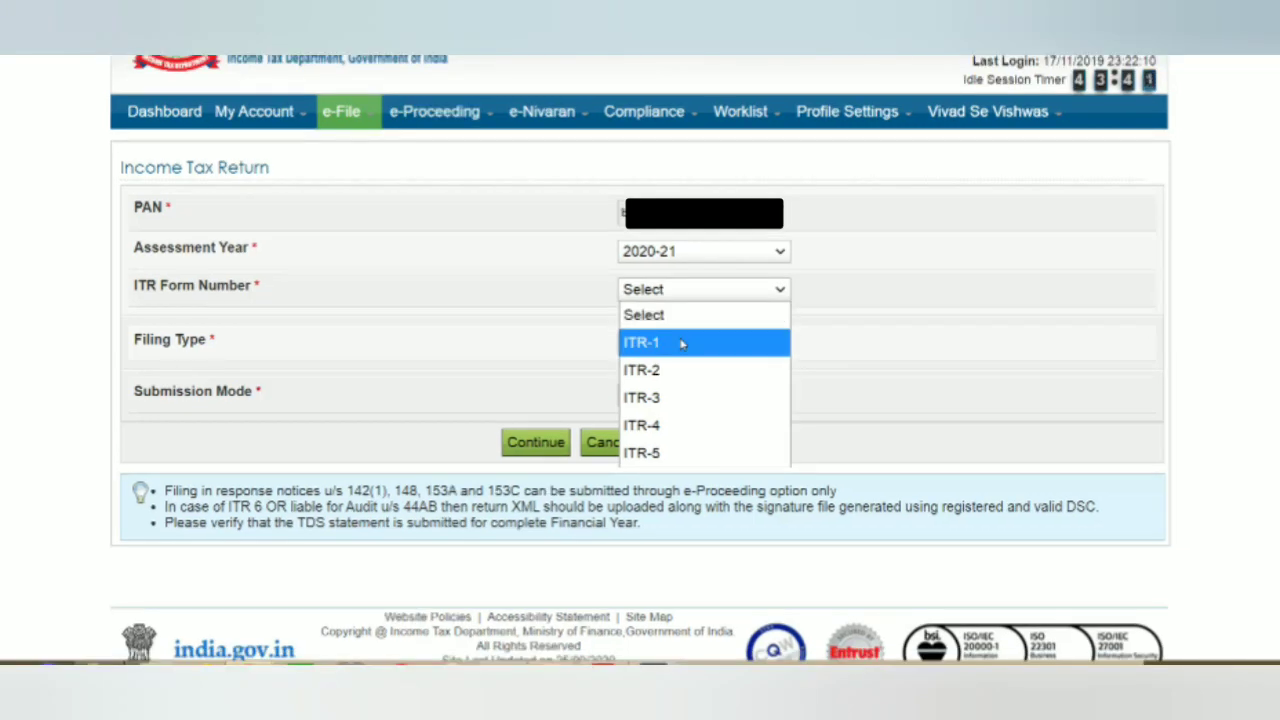
{"action": "left_click", "coordinate": [683, 344]}
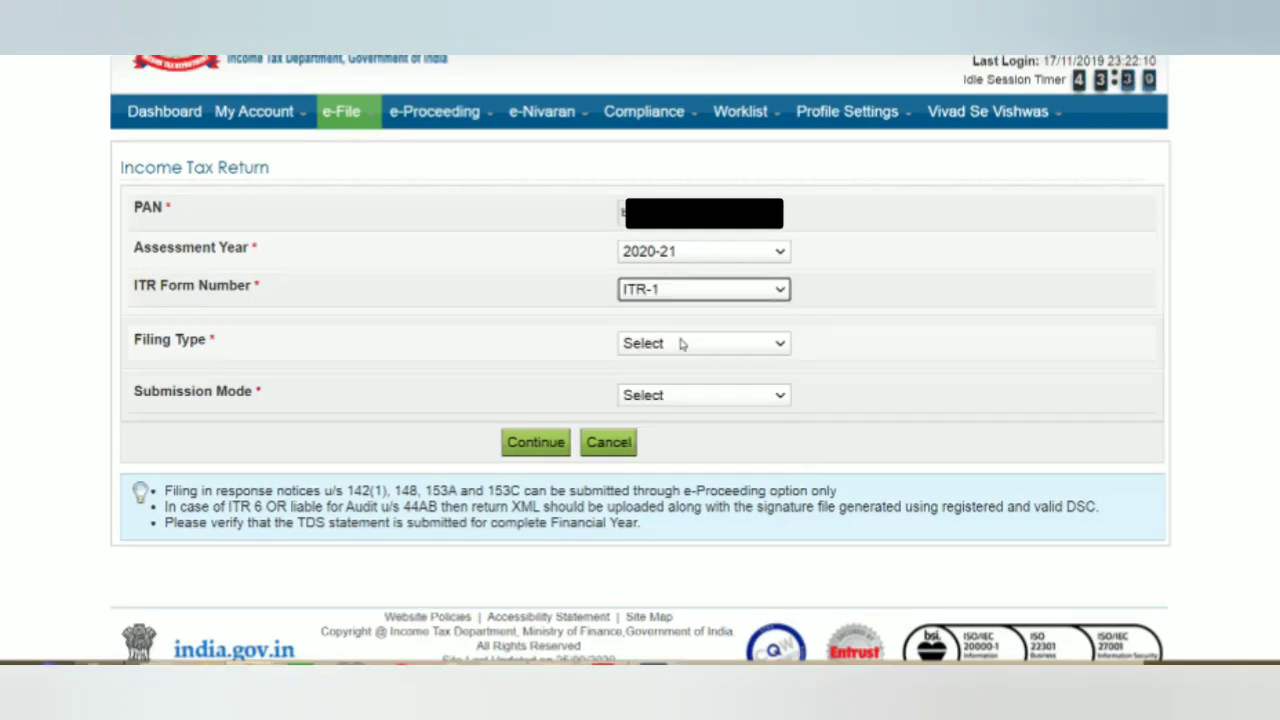
Set the filing type to Original/Revised Return and the submission mode to Prepare and Submit Online
{"action": "left_click", "coordinate": [384, 337]}
{"action": "left_click", "coordinate": [662, 343]}
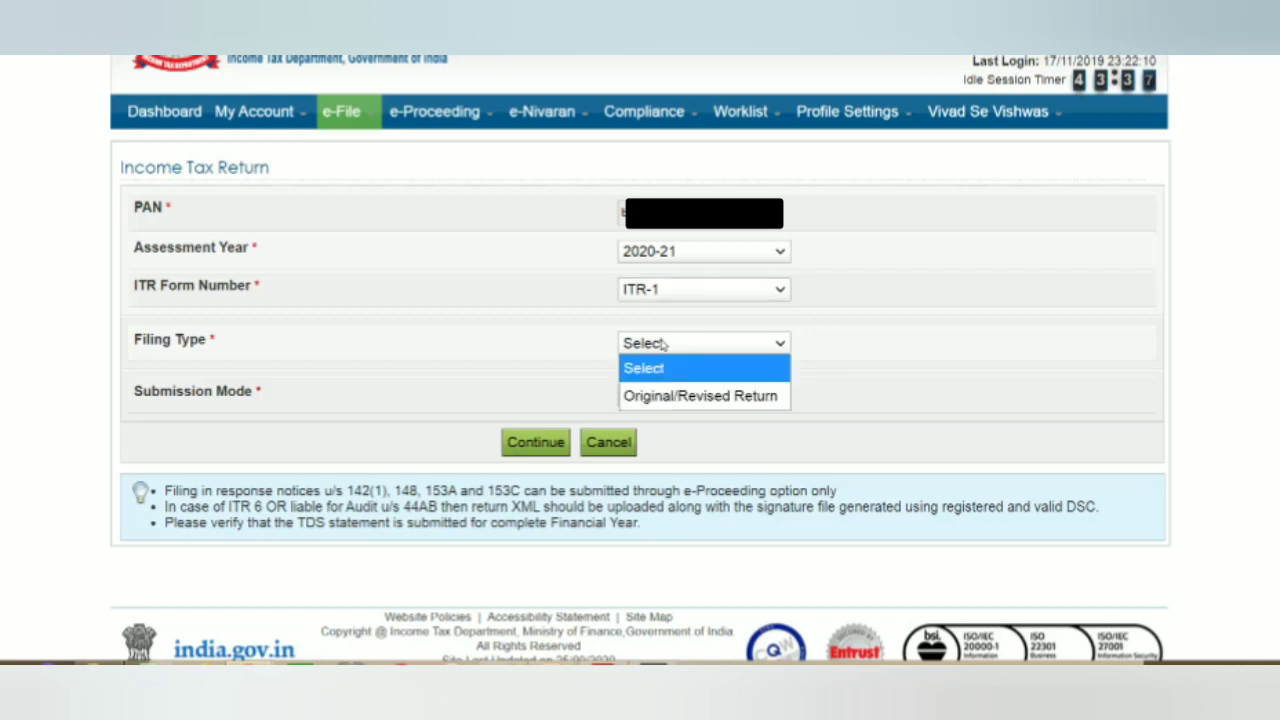
{"action": "left_click", "coordinate": [666, 396]}
{"action": "left_click", "coordinate": [703, 393]}
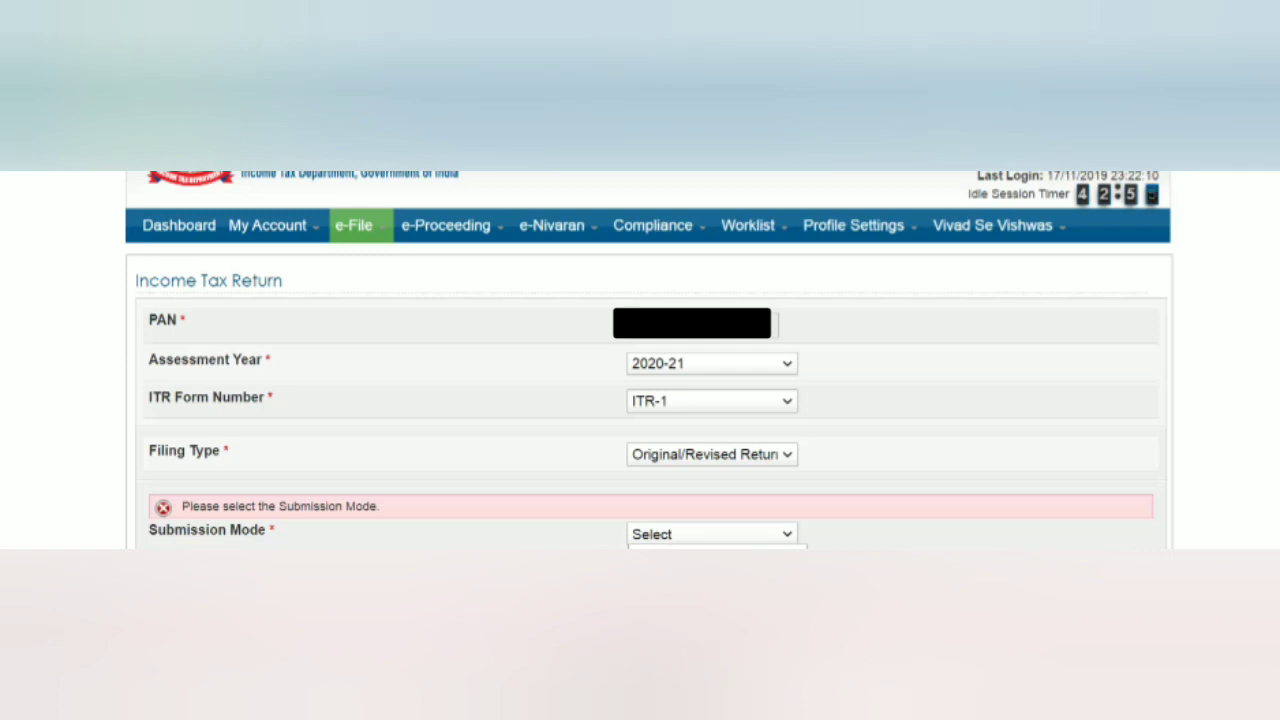
{"action": "key", "text": "Down"}
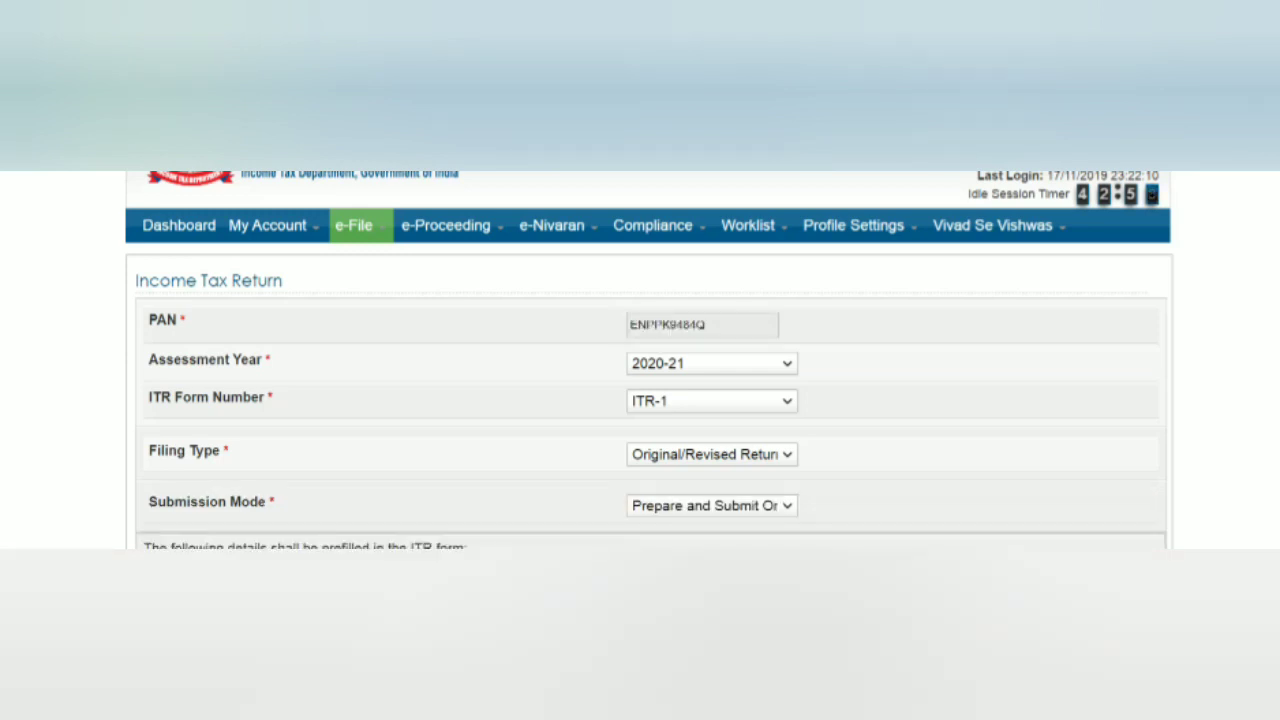
Review the prefill details, select the first listed bank account for refund credit and continue to the ITR-1 form
{"action": "scroll", "coordinate": [640, 400], "scroll_direction": "down", "scroll_amount": 1}
{"action": "scroll", "coordinate": [640, 400], "scroll_direction": "down", "scroll_amount": 4}
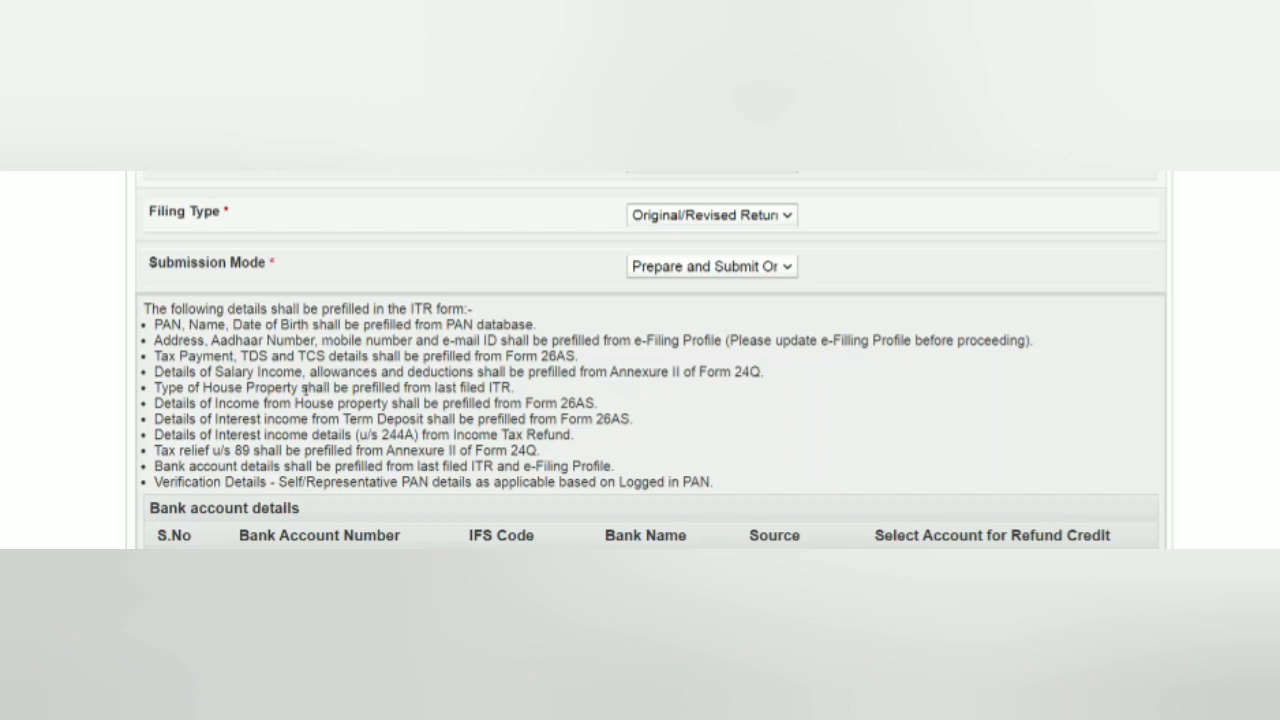
{"action": "scroll", "coordinate": [304, 390], "scroll_direction": "up", "scroll_amount": 1}
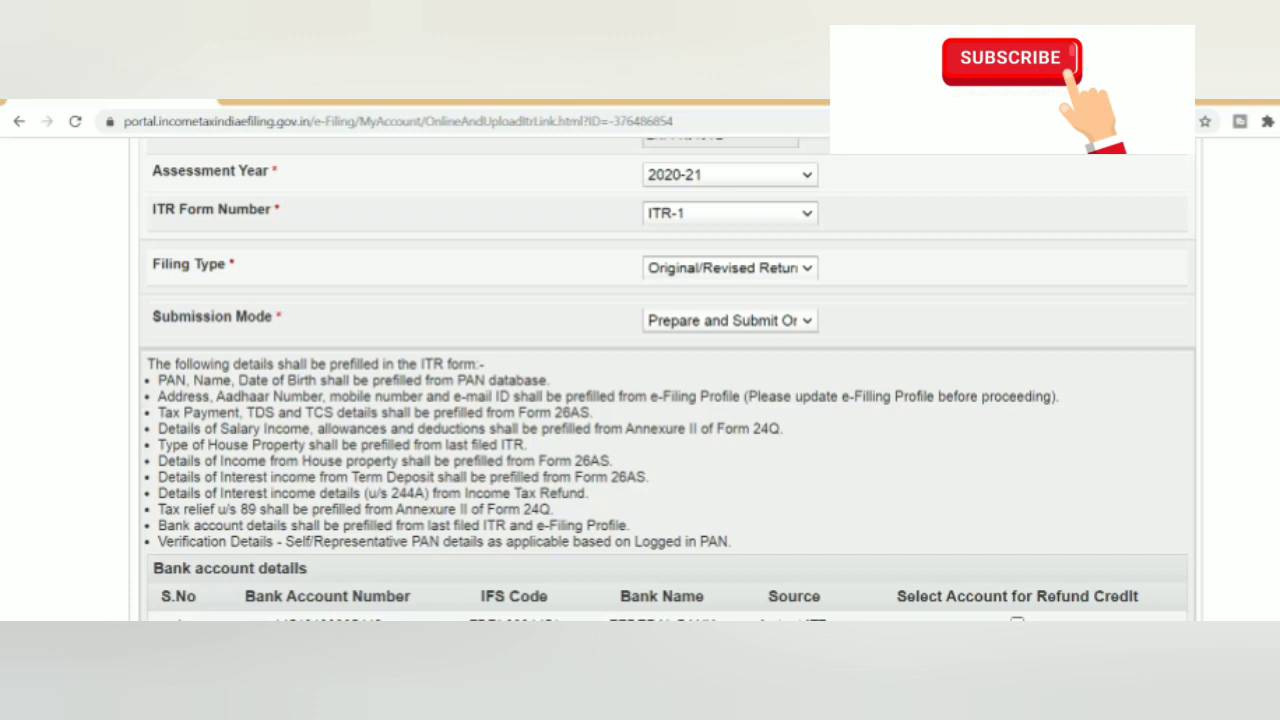
{"action": "left_click", "coordinate": [1017, 623]}
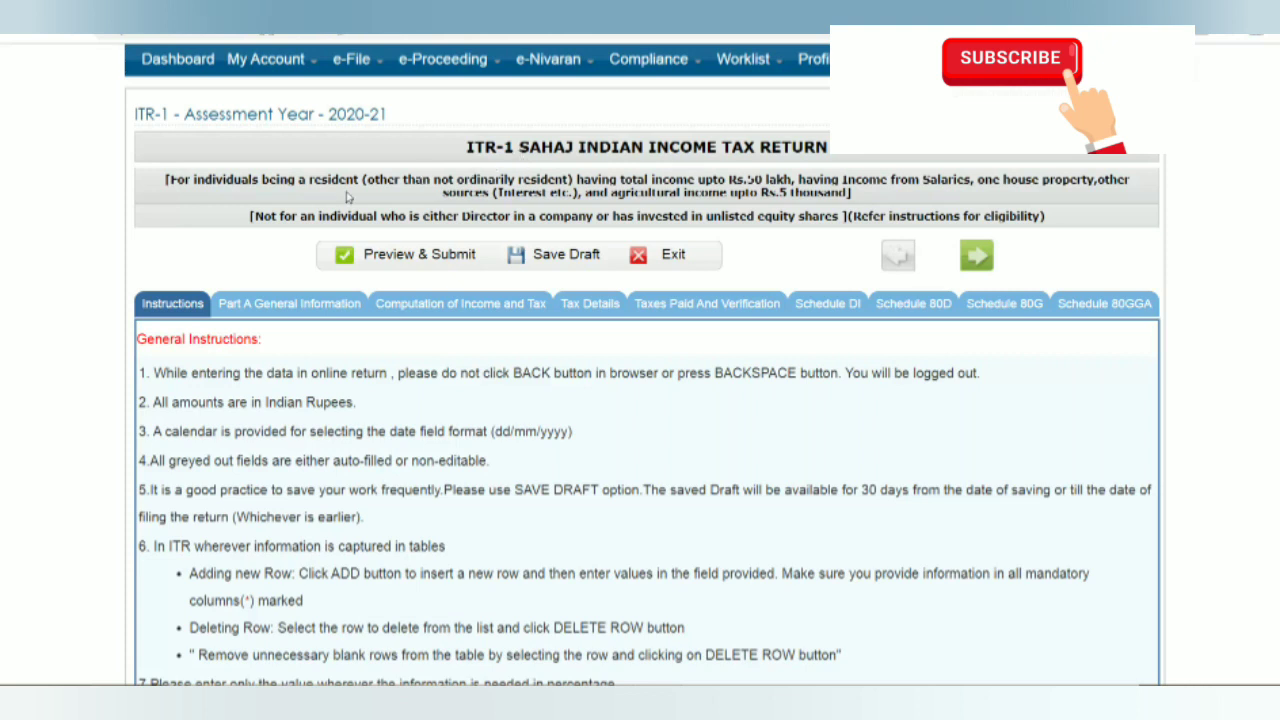
Look through the ITR-1 general instructions and the personal, address and filing details in Part A General Information
{"action": "scroll", "coordinate": [281, 207], "scroll_direction": "up", "scroll_amount": 1}
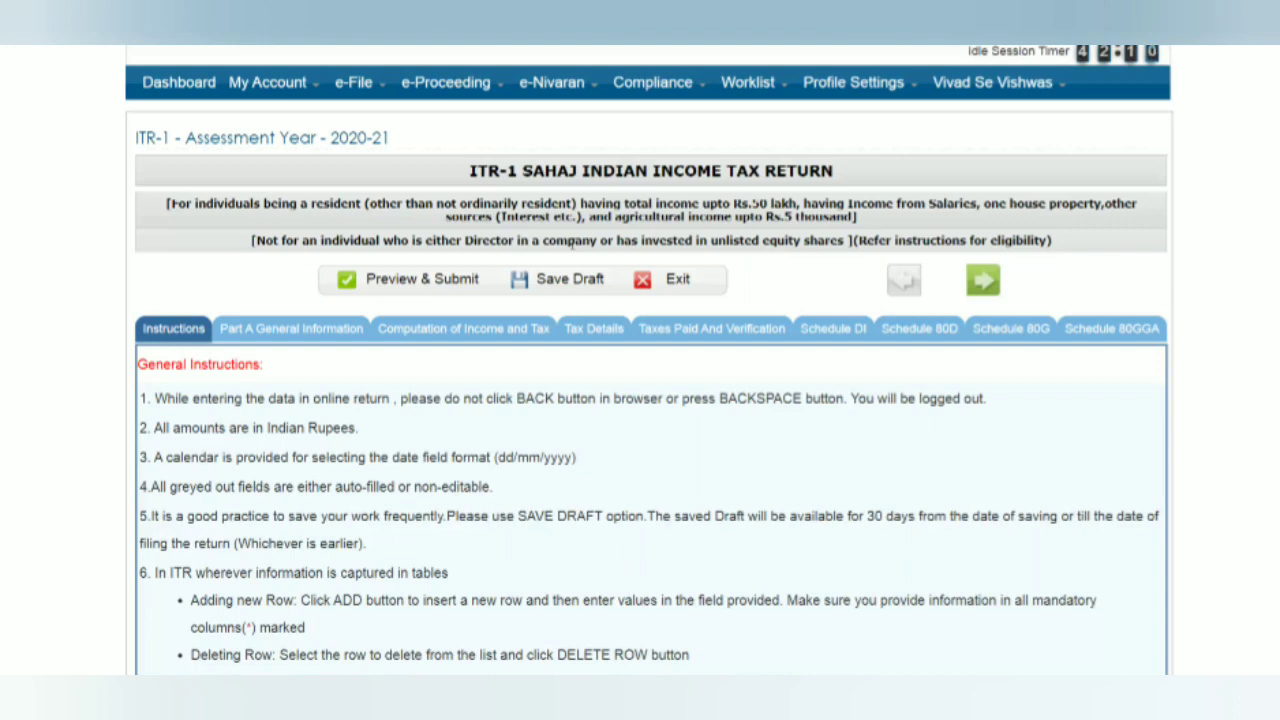
{"action": "scroll", "coordinate": [573, 248], "scroll_direction": "down", "scroll_amount": 2}
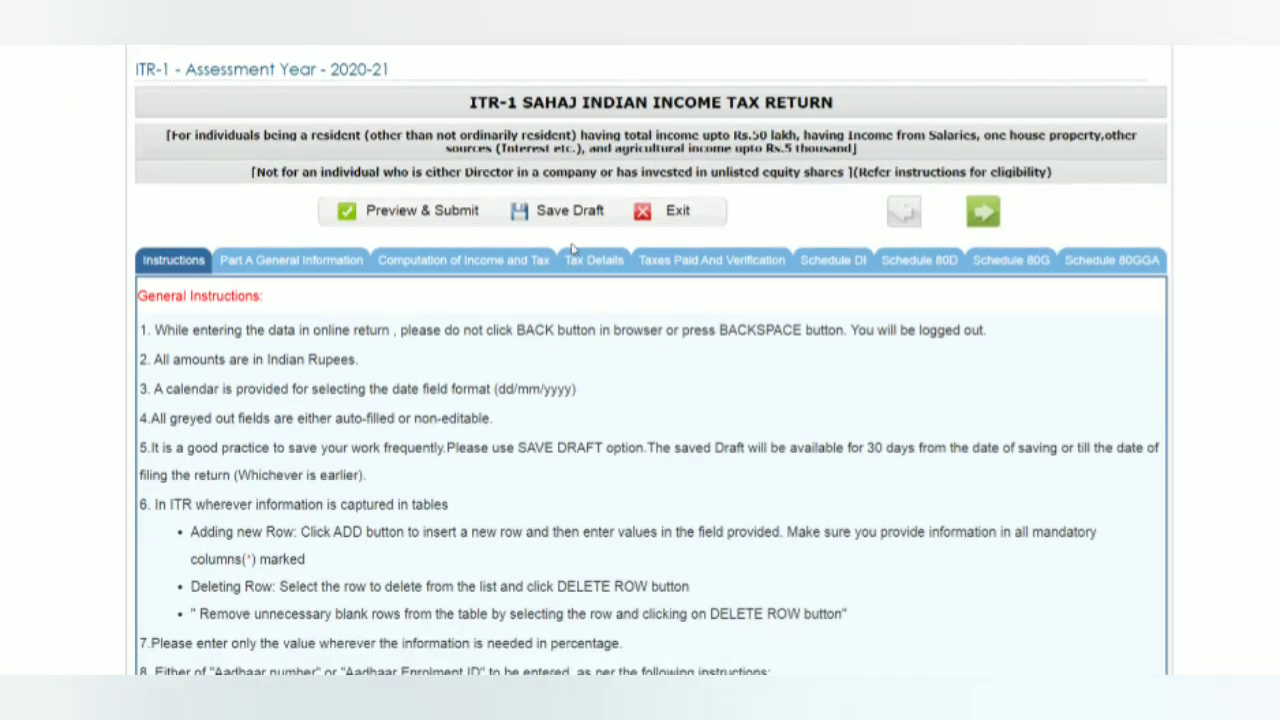
{"action": "scroll", "coordinate": [573, 248], "scroll_direction": "down", "scroll_amount": 1}
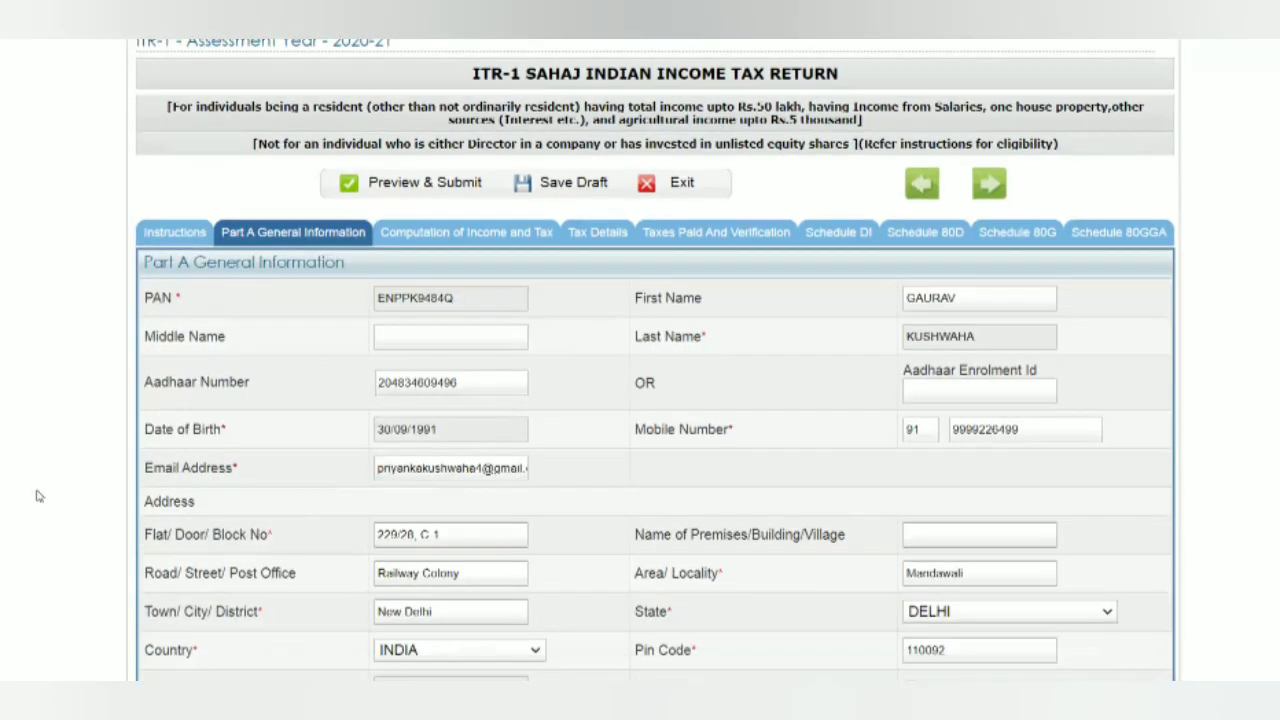
{"action": "scroll", "coordinate": [37, 494], "scroll_direction": "down", "scroll_amount": 3}
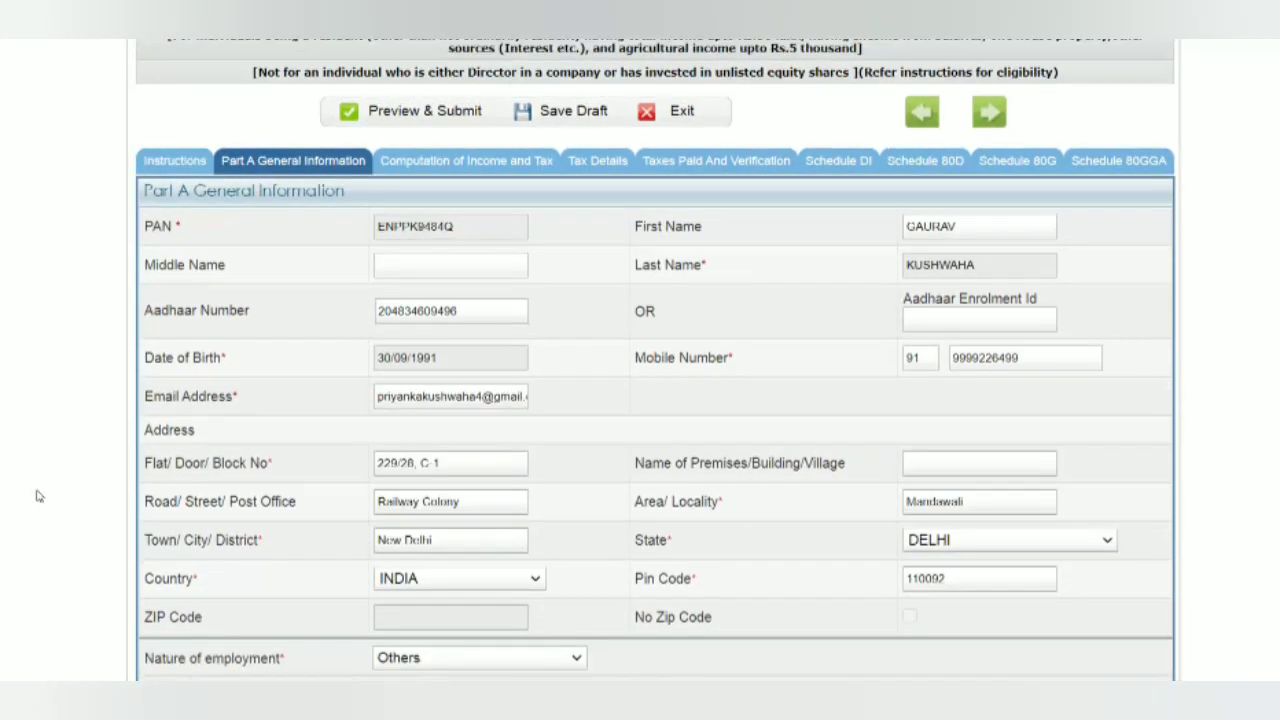
{"action": "scroll", "coordinate": [37, 494], "scroll_direction": "down", "scroll_amount": 1}
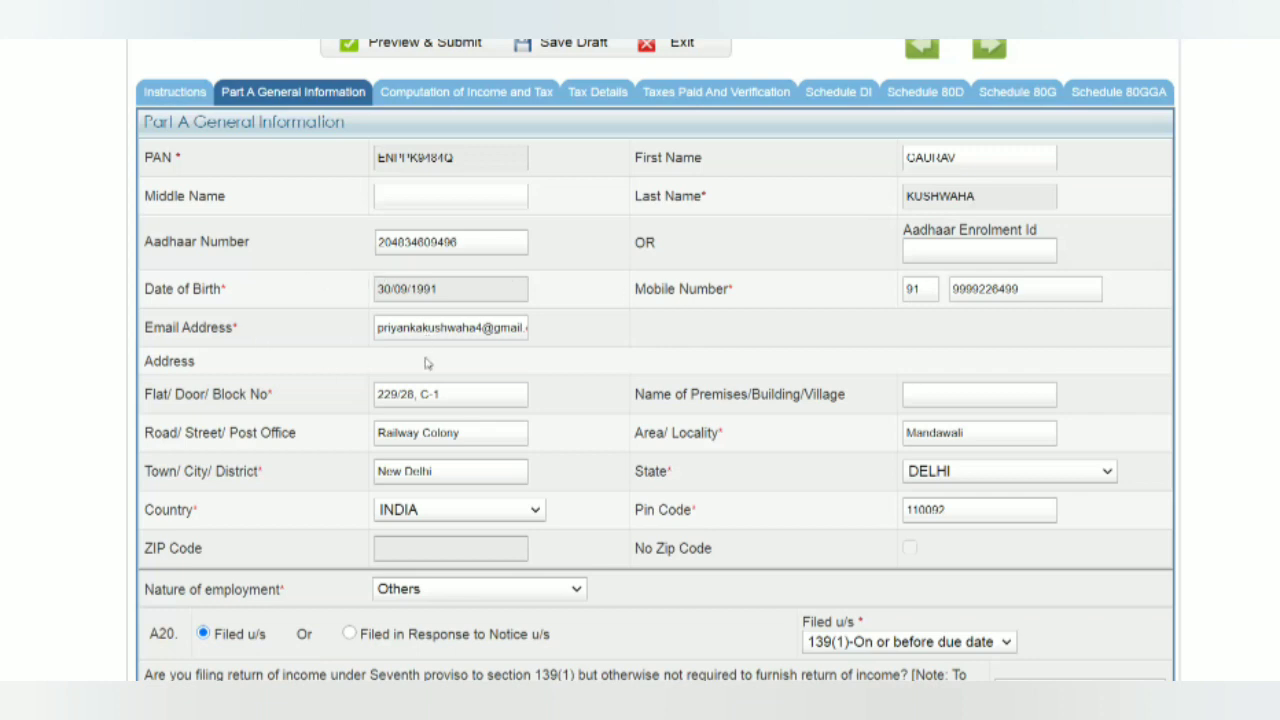
{"action": "scroll", "coordinate": [336, 412], "scroll_direction": "down", "scroll_amount": 3}
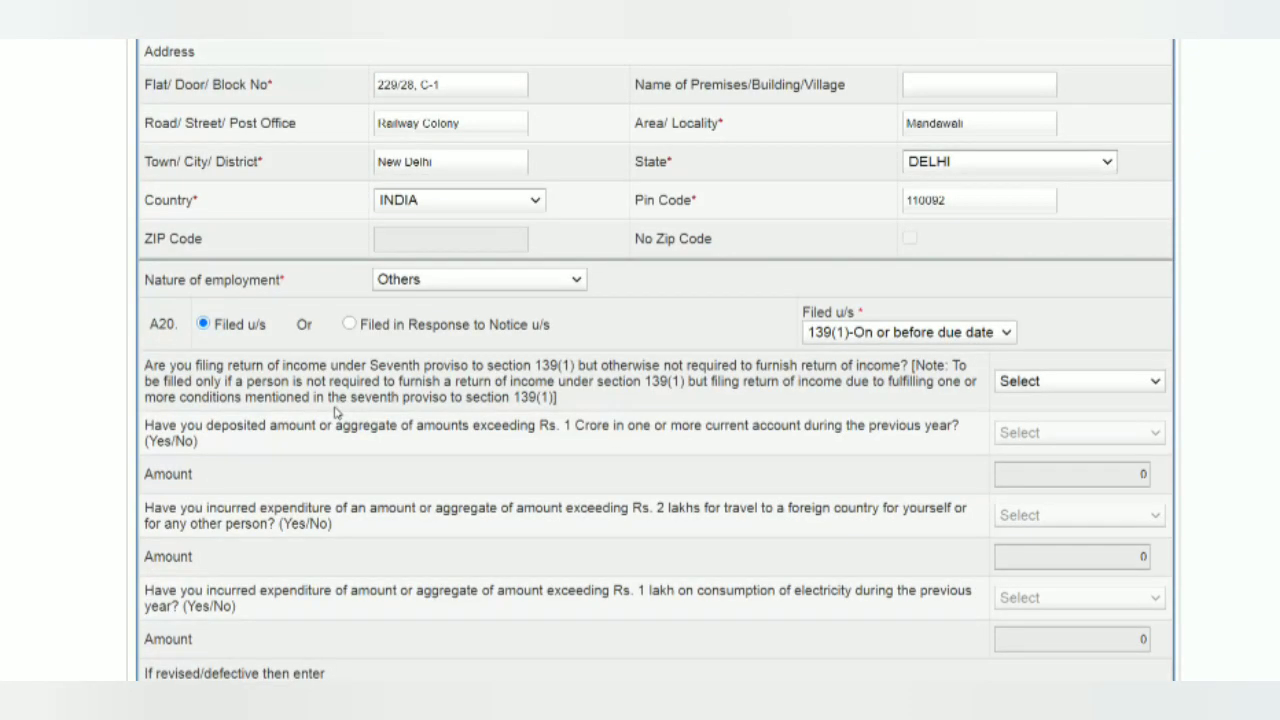
{"action": "scroll", "coordinate": [336, 412], "scroll_direction": "down", "scroll_amount": 1}
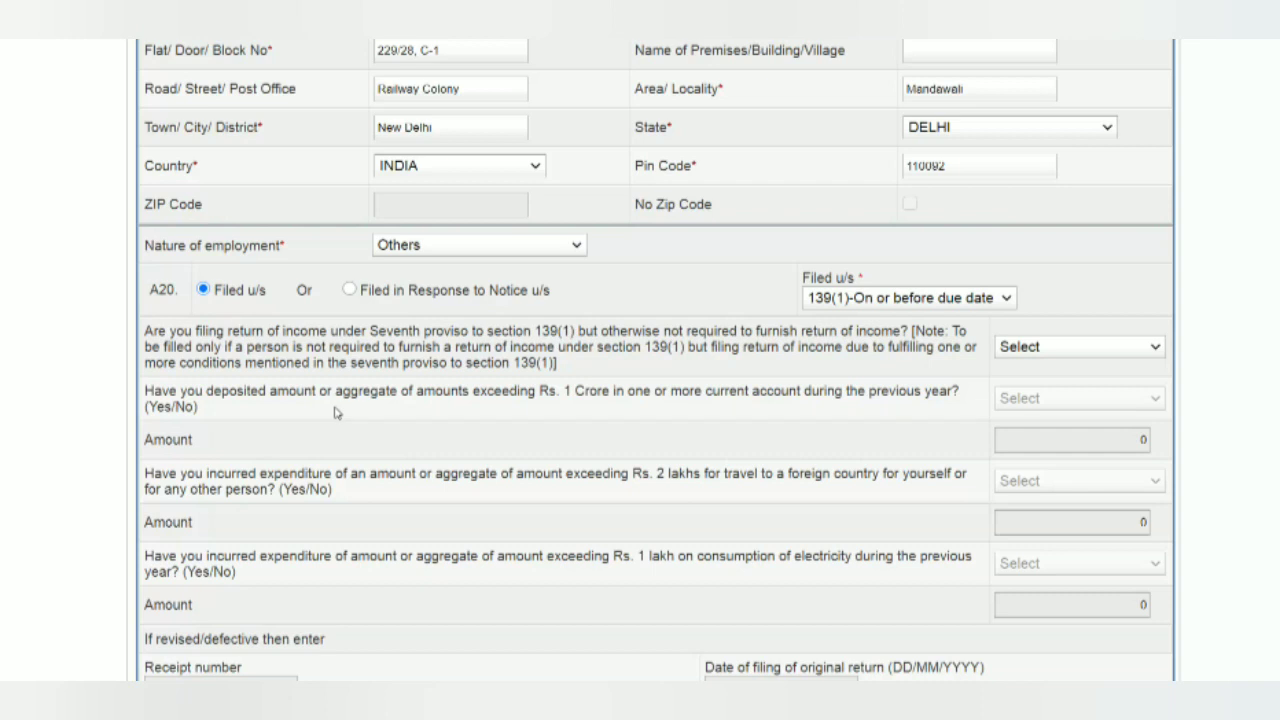
{"action": "scroll", "coordinate": [335, 412], "scroll_direction": "down", "scroll_amount": 1}
{"action": "scroll", "coordinate": [335, 412], "scroll_direction": "down", "scroll_amount": 1}
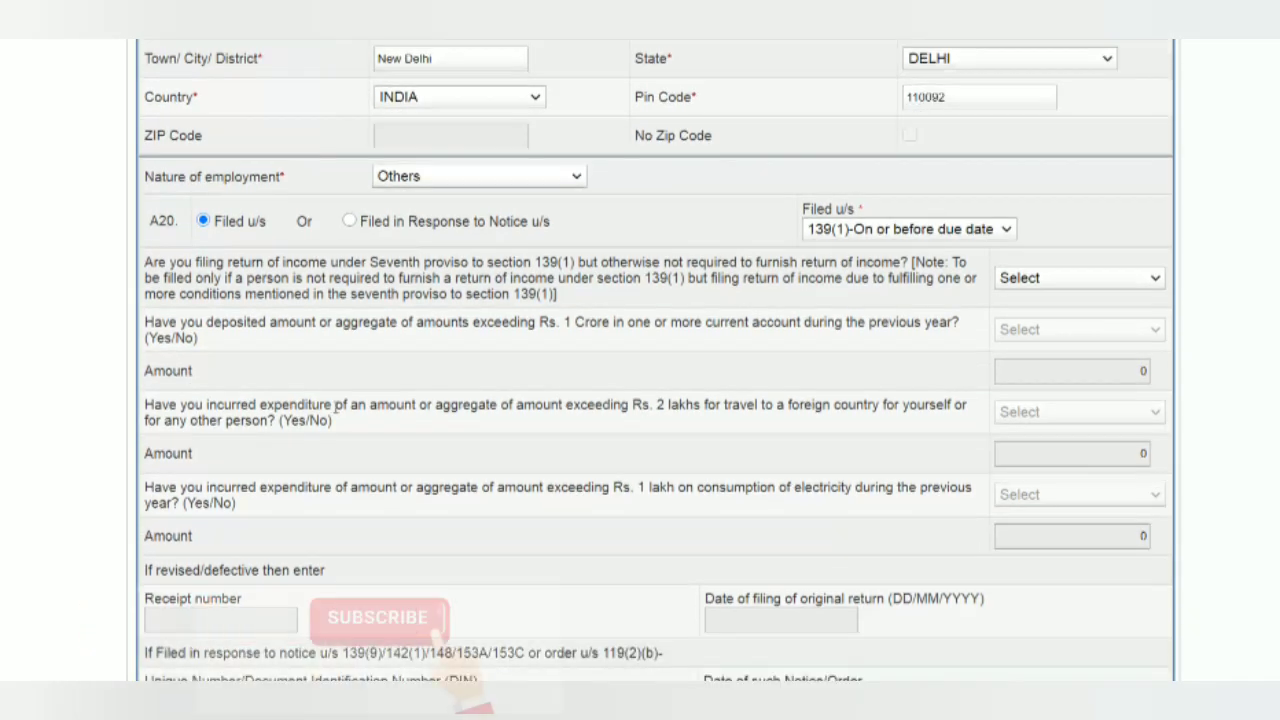
Switch the nature of employment to Pensioners and back to Others
{"action": "left_click", "coordinate": [414, 187]}
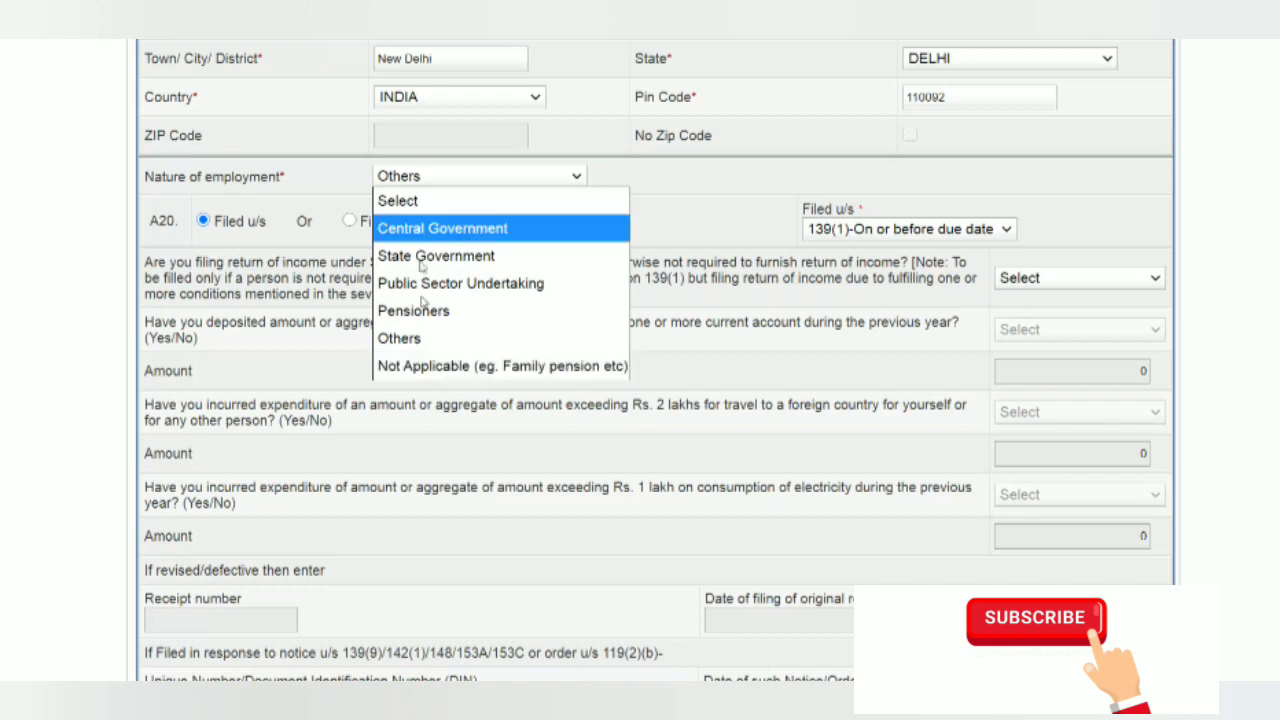
{"action": "left_click", "coordinate": [417, 320]}
{"action": "left_click", "coordinate": [452, 188]}
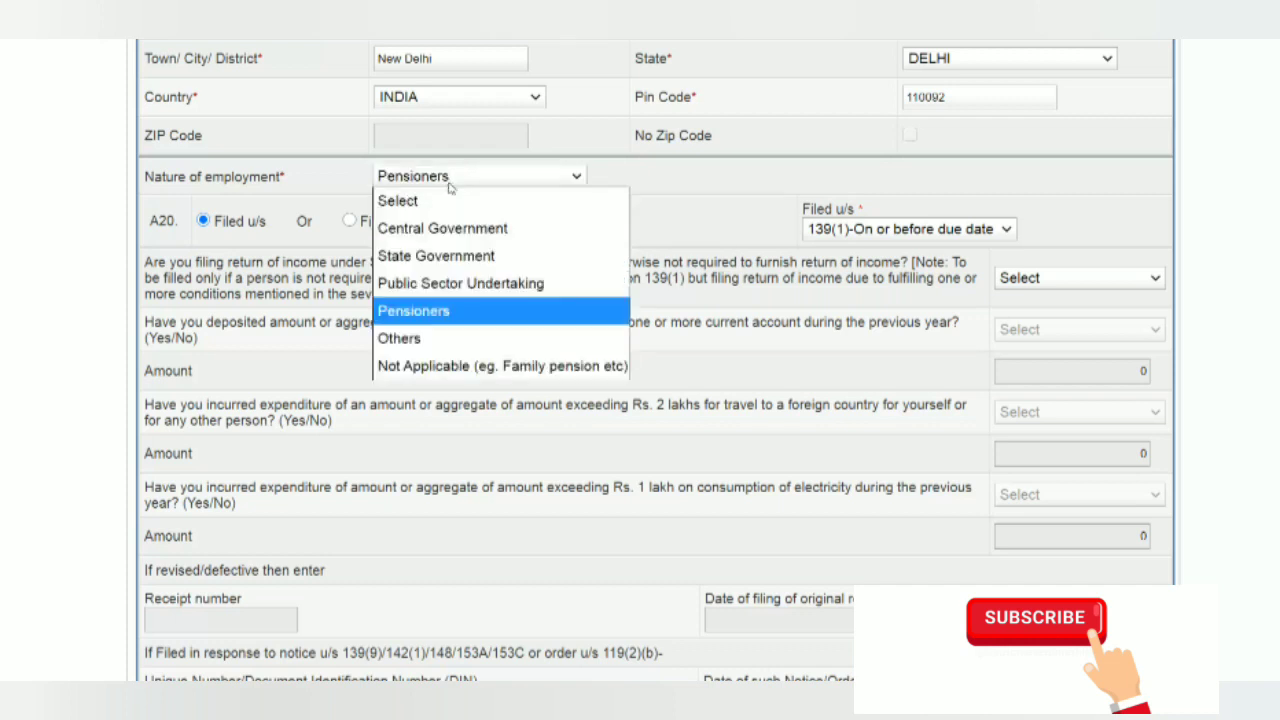
{"action": "left_click", "coordinate": [440, 341]}
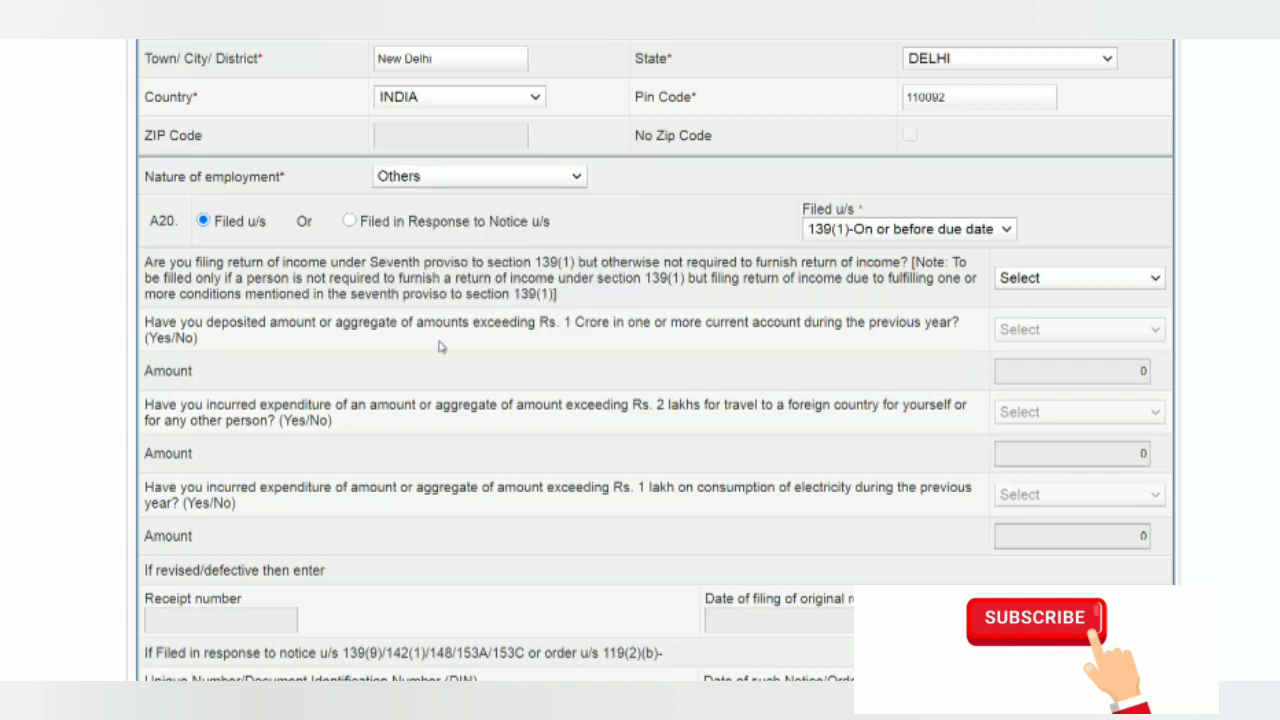
{"action": "left_click", "coordinate": [460, 186]}
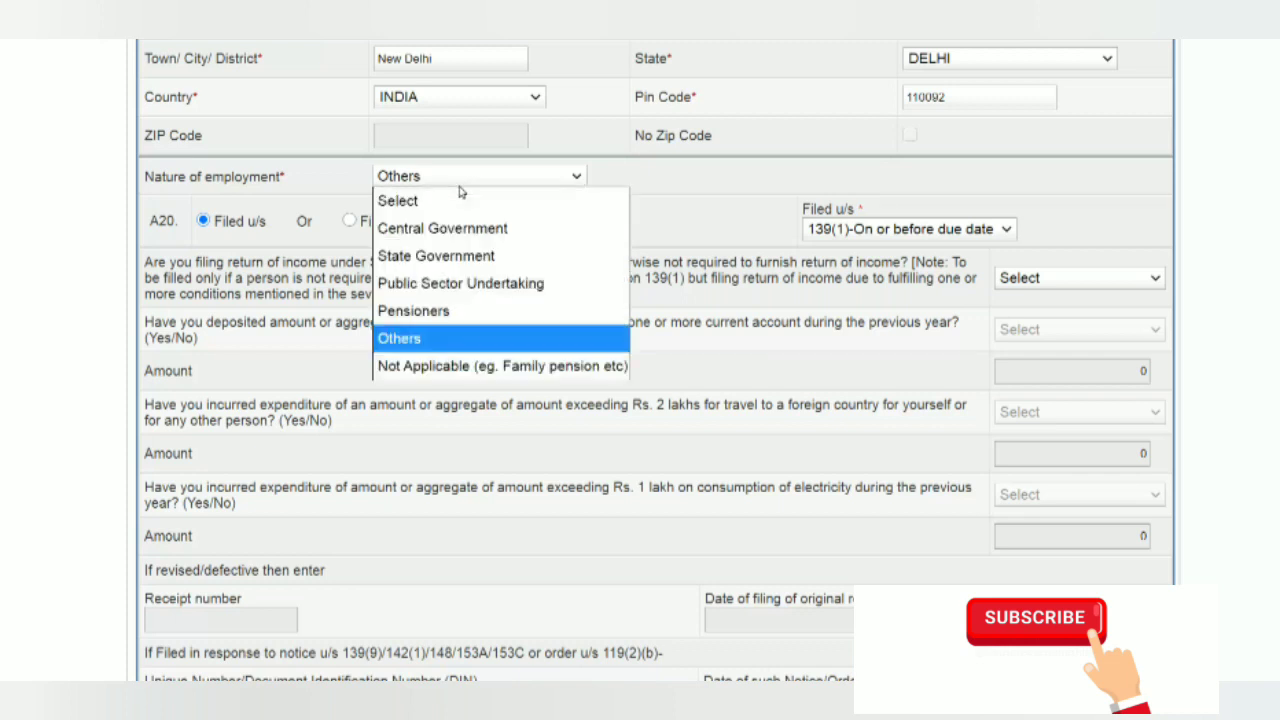
{"action": "left_click", "coordinate": [437, 340]}
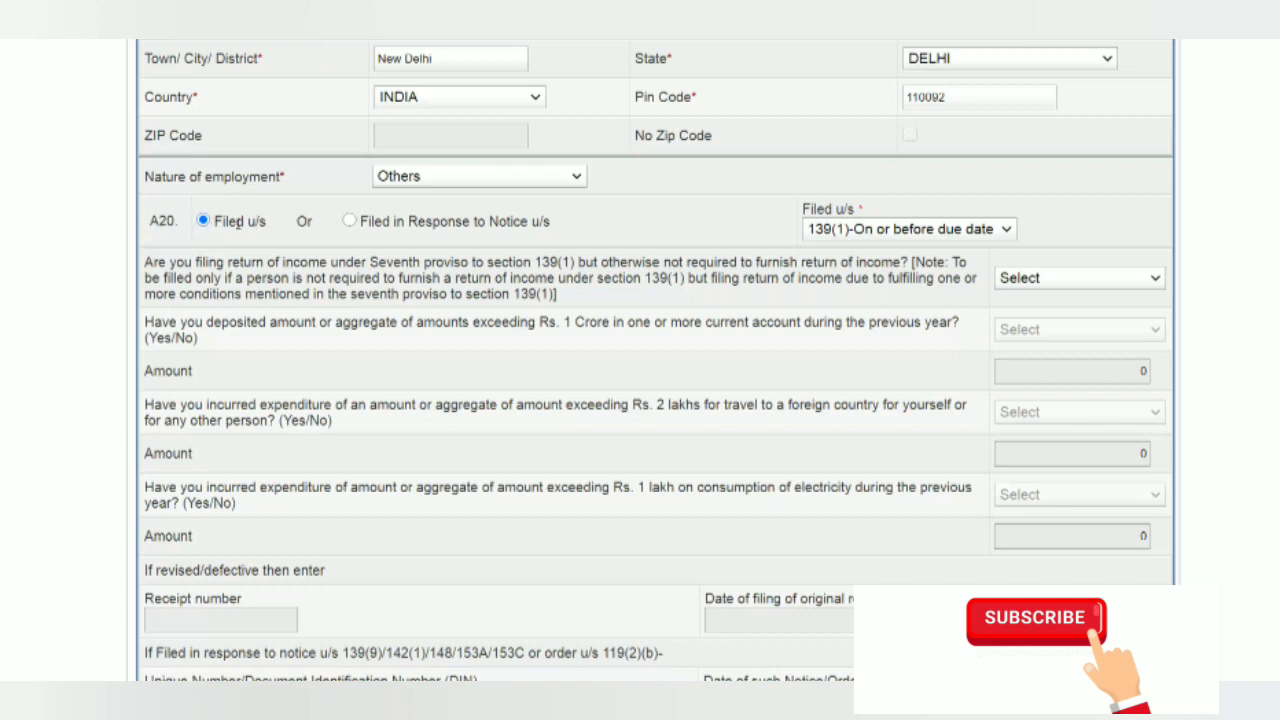
Choose 139(1)-On or before due date as the section the return is filed under, dismissing the save-draft reminder
{"action": "left_click", "coordinate": [850, 229]}
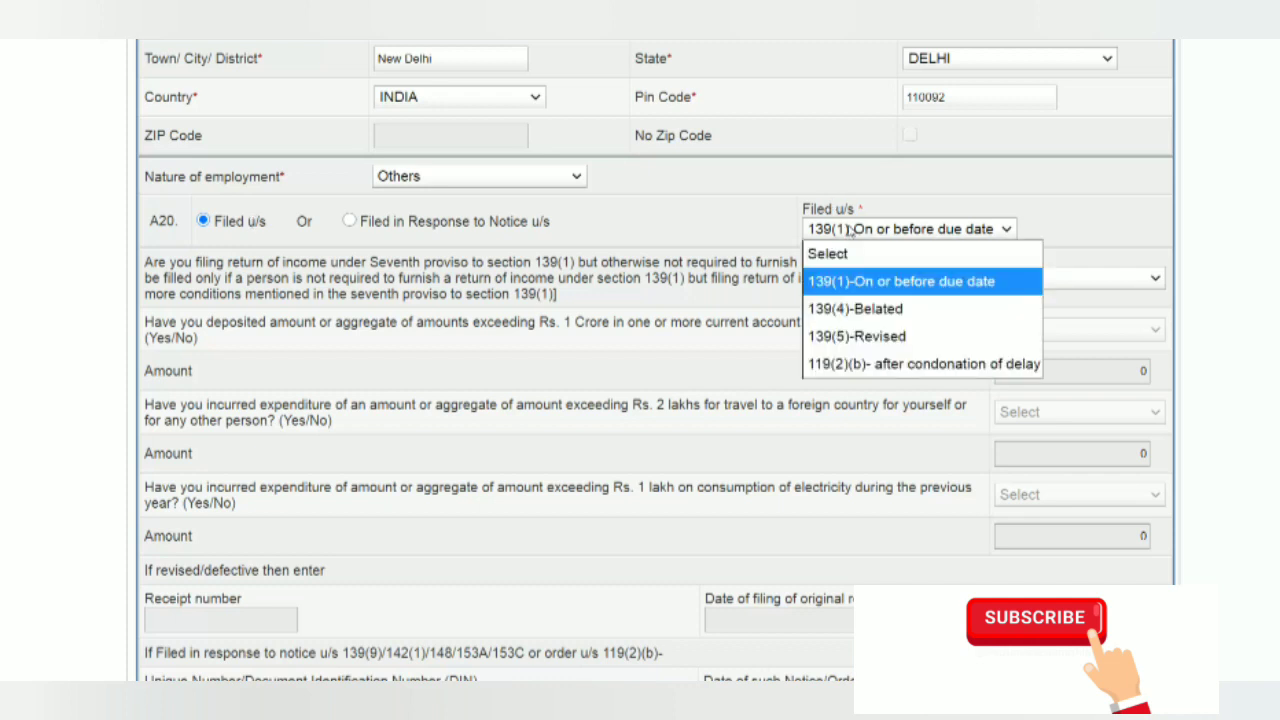
{"action": "left_click", "coordinate": [860, 287]}
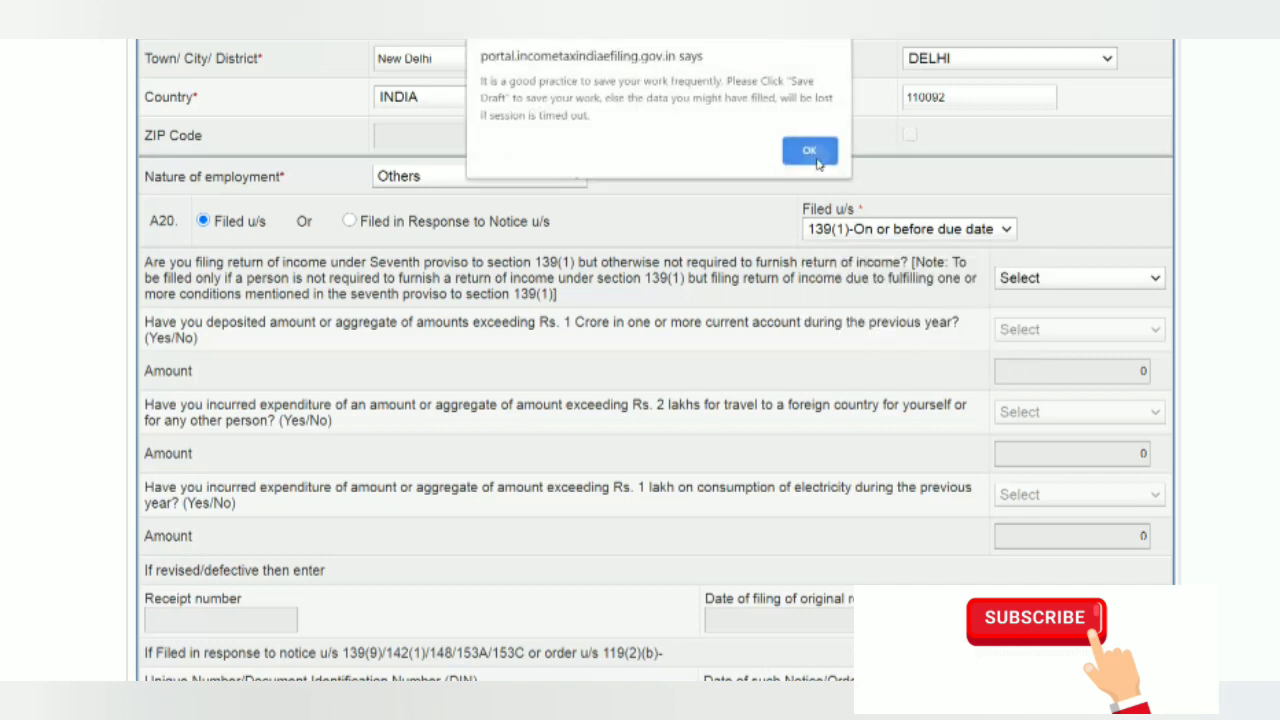
{"action": "left_click", "coordinate": [812, 154]}
{"action": "left_click", "coordinate": [878, 232]}
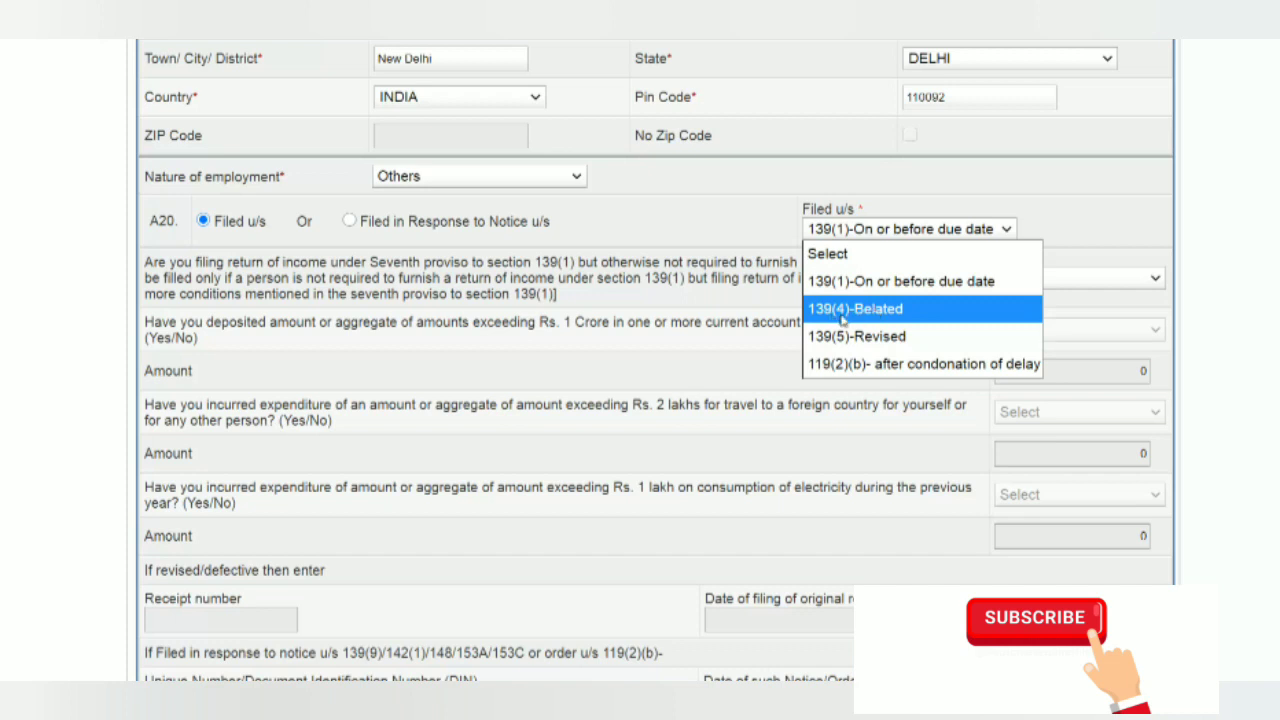
{"action": "left_click", "coordinate": [846, 281]}
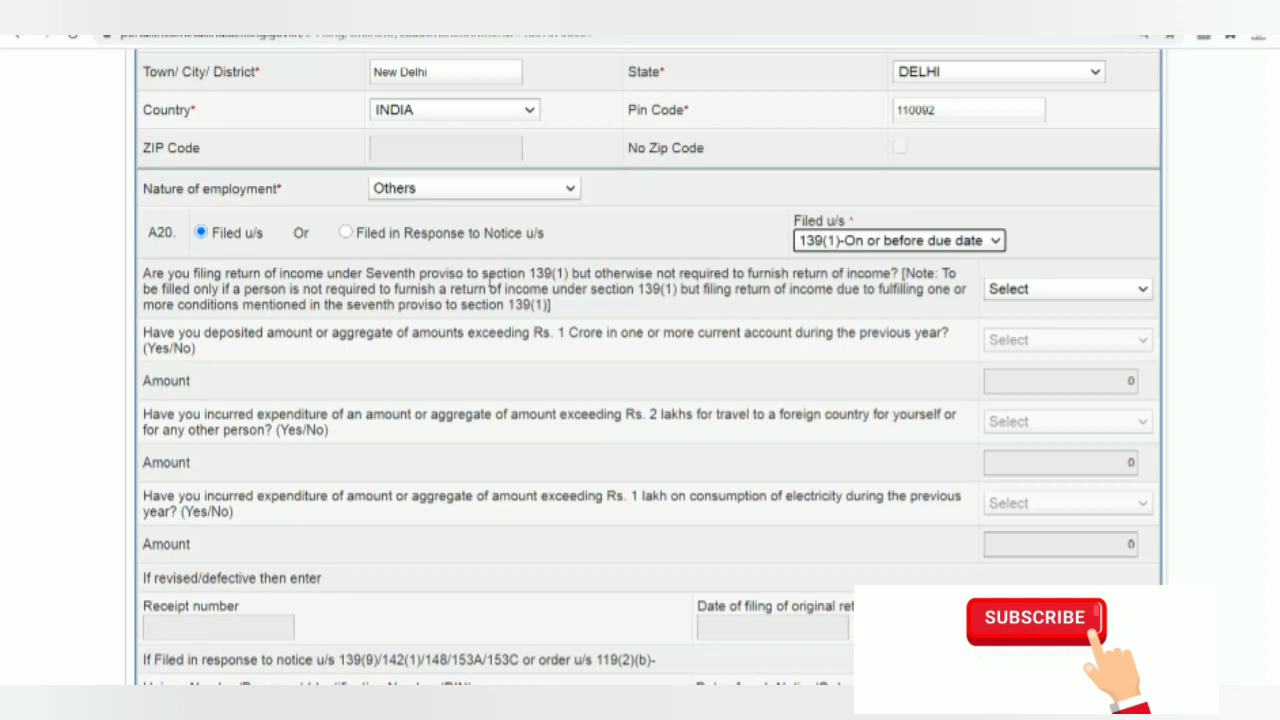
{"action": "left_click", "coordinate": [696, 243]}
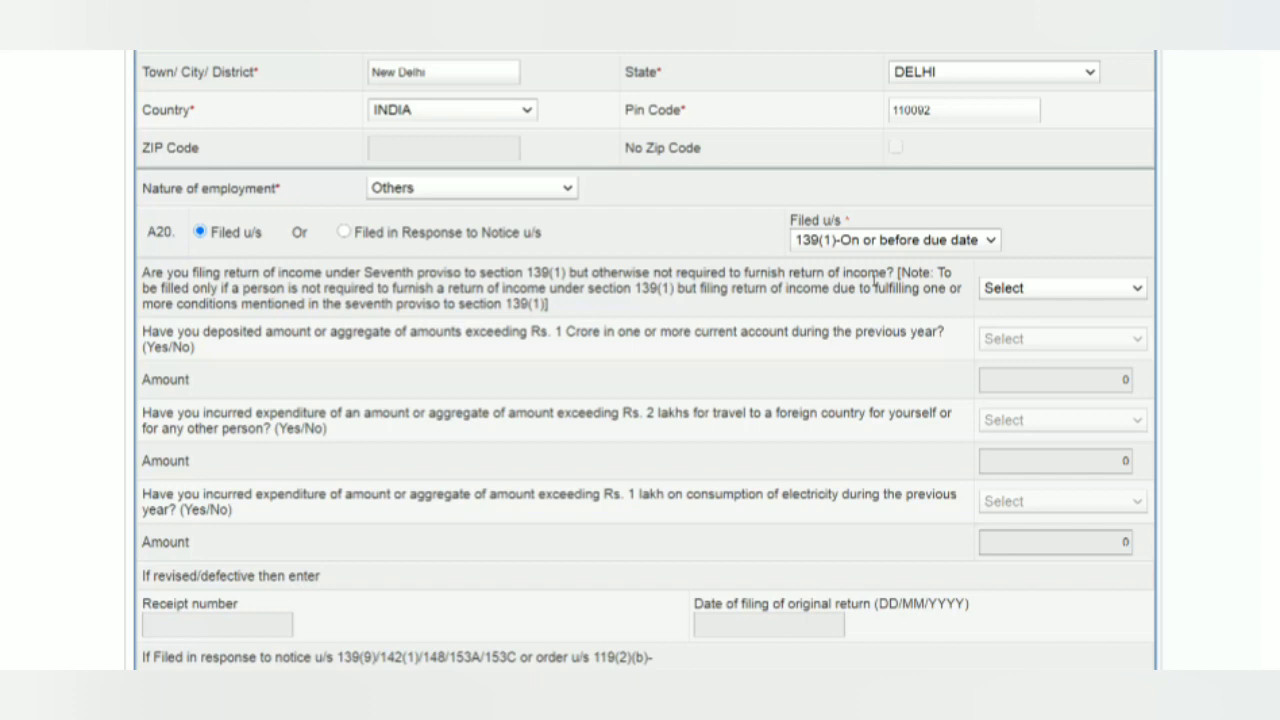
Examine the seventh proviso question, its answer options and the related deposit, foreign travel and electricity expenditure conditions
{"action": "left_click", "coordinate": [1032, 289]}
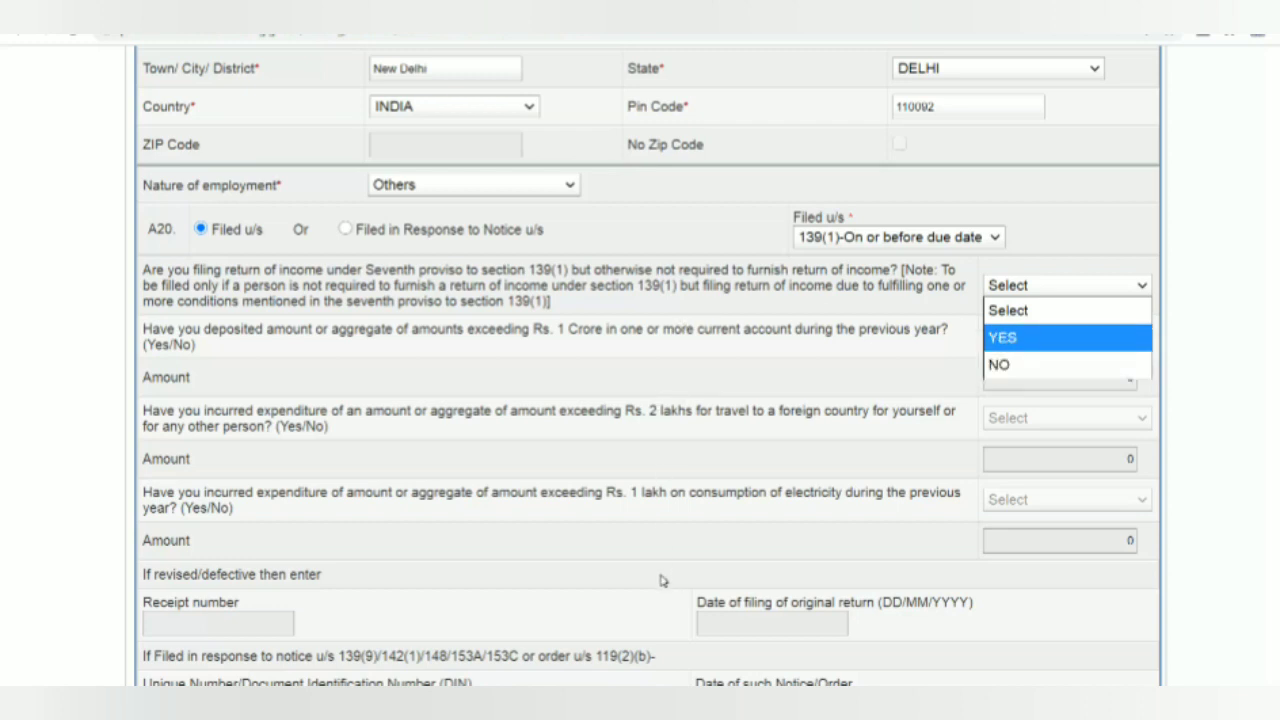
{"action": "scroll", "coordinate": [500, 480], "scroll_direction": "down", "scroll_amount": 2}
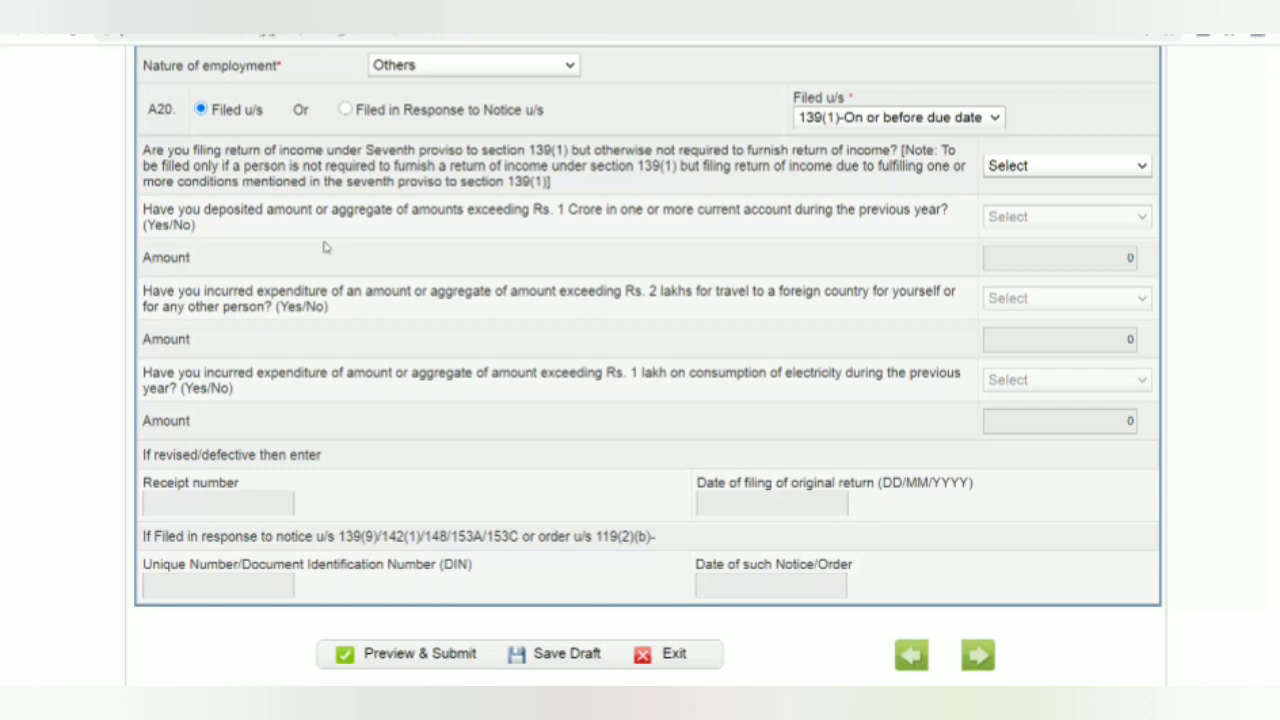
{"action": "left_click", "coordinate": [1037, 169]}
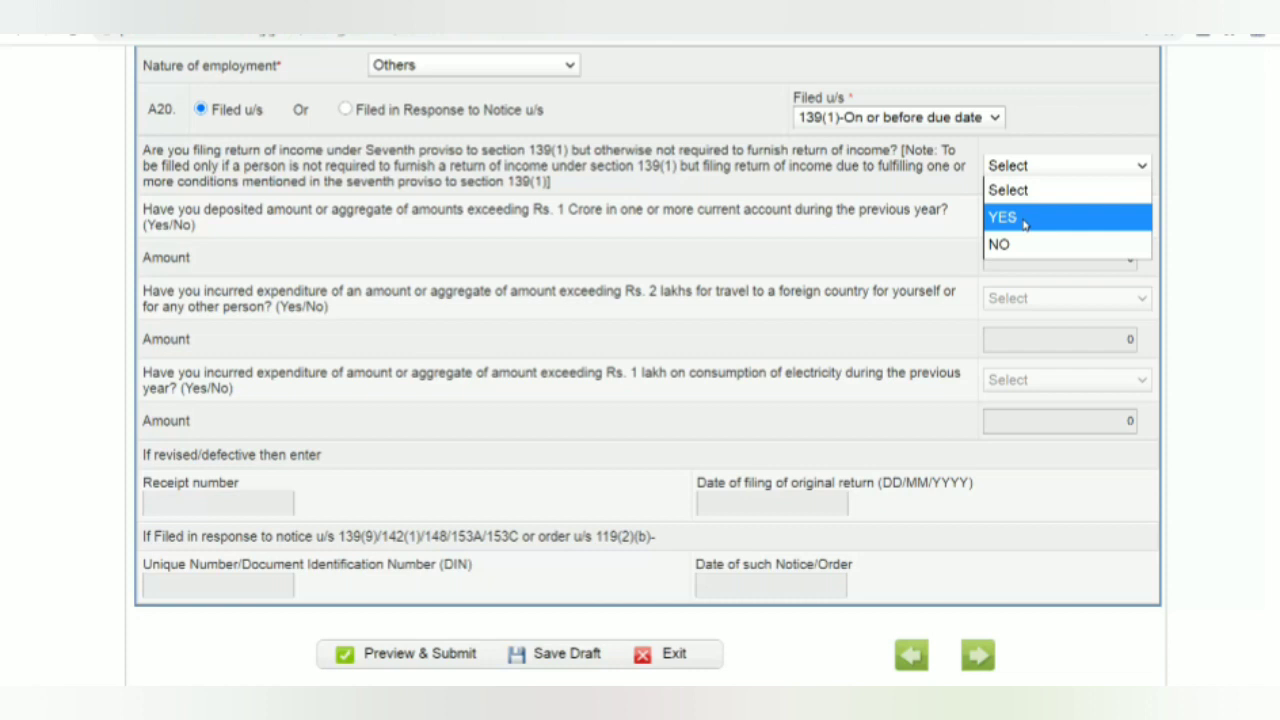
{"action": "left_click", "coordinate": [633, 259]}
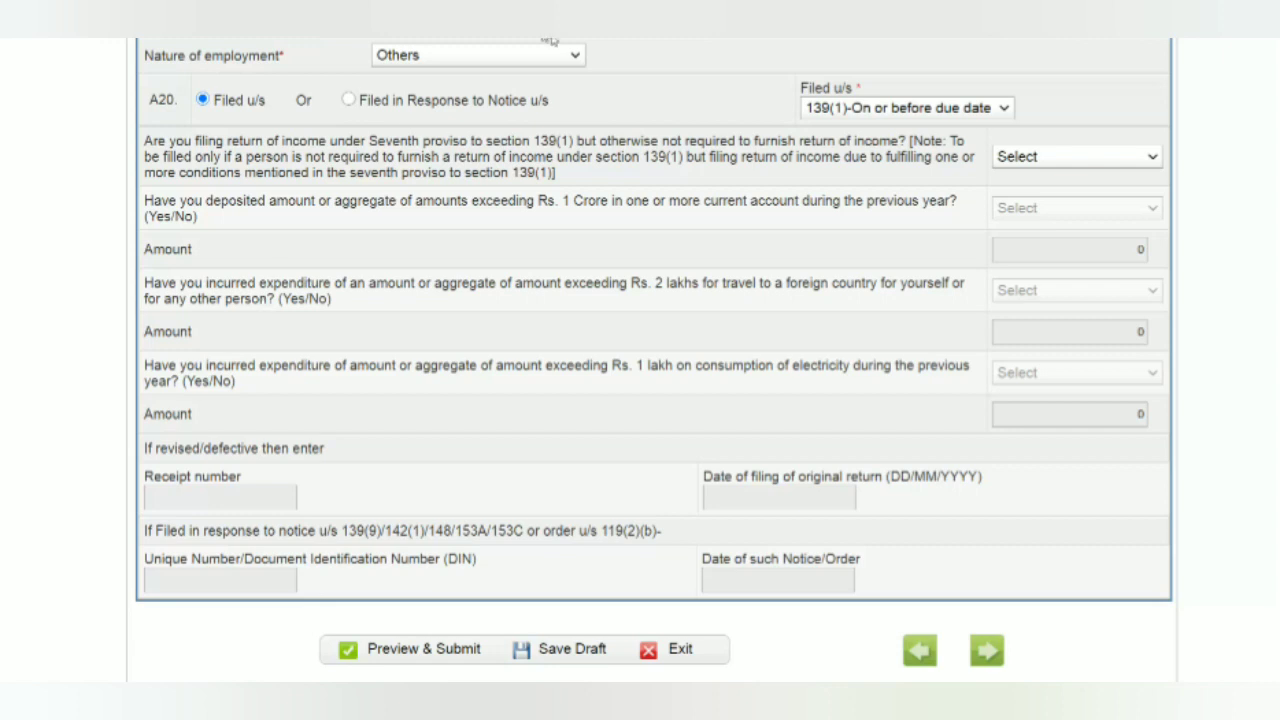
{"action": "left_click", "coordinate": [1050, 158]}
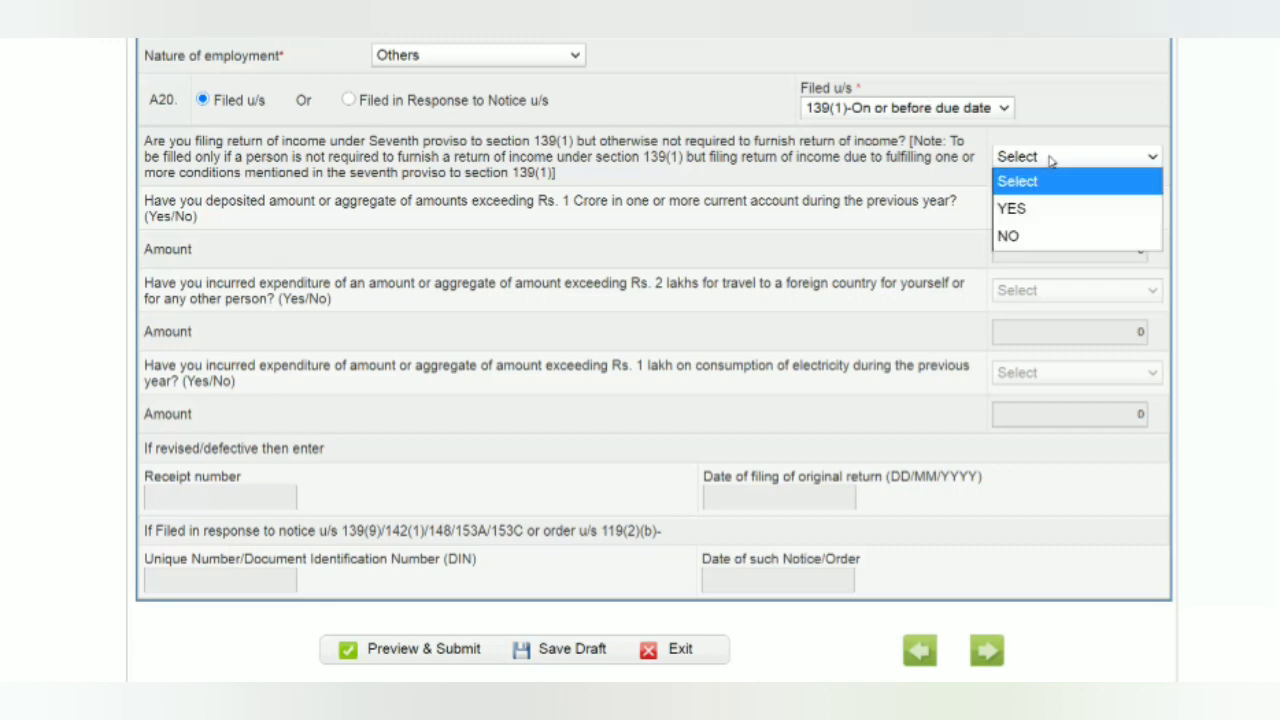
{"action": "left_click", "coordinate": [404, 392]}
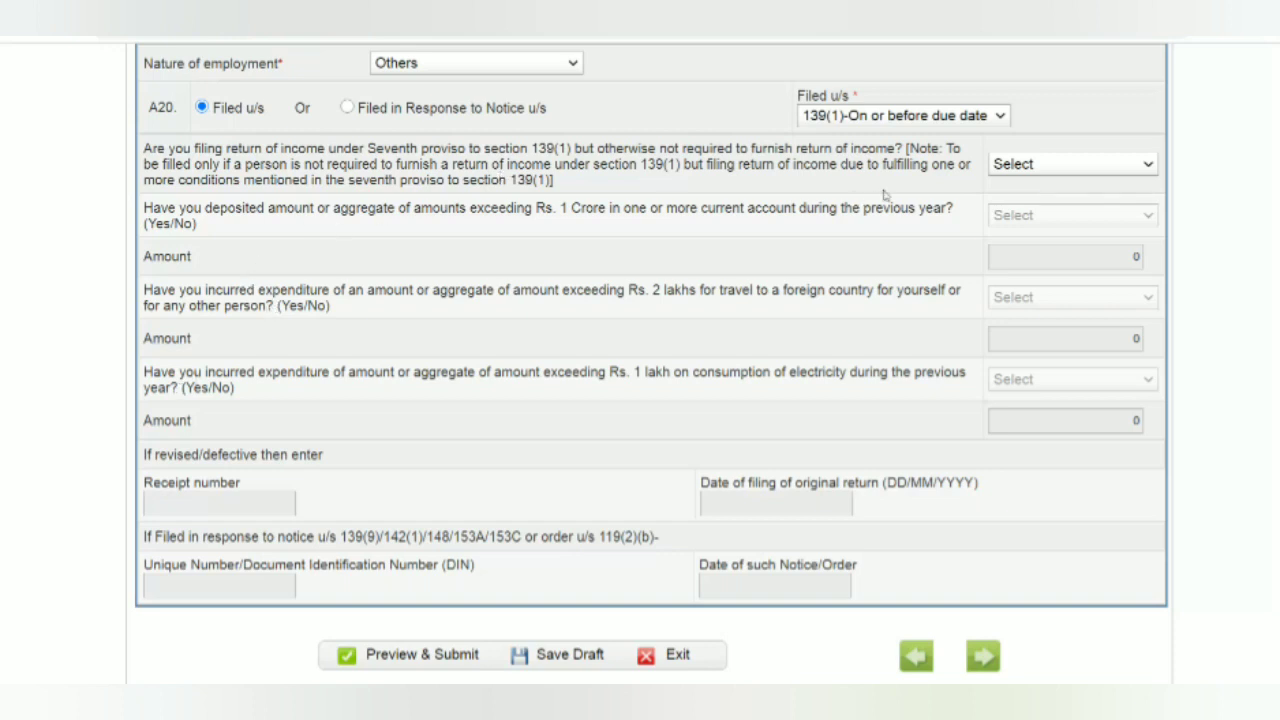
{"action": "left_click", "coordinate": [1025, 166]}
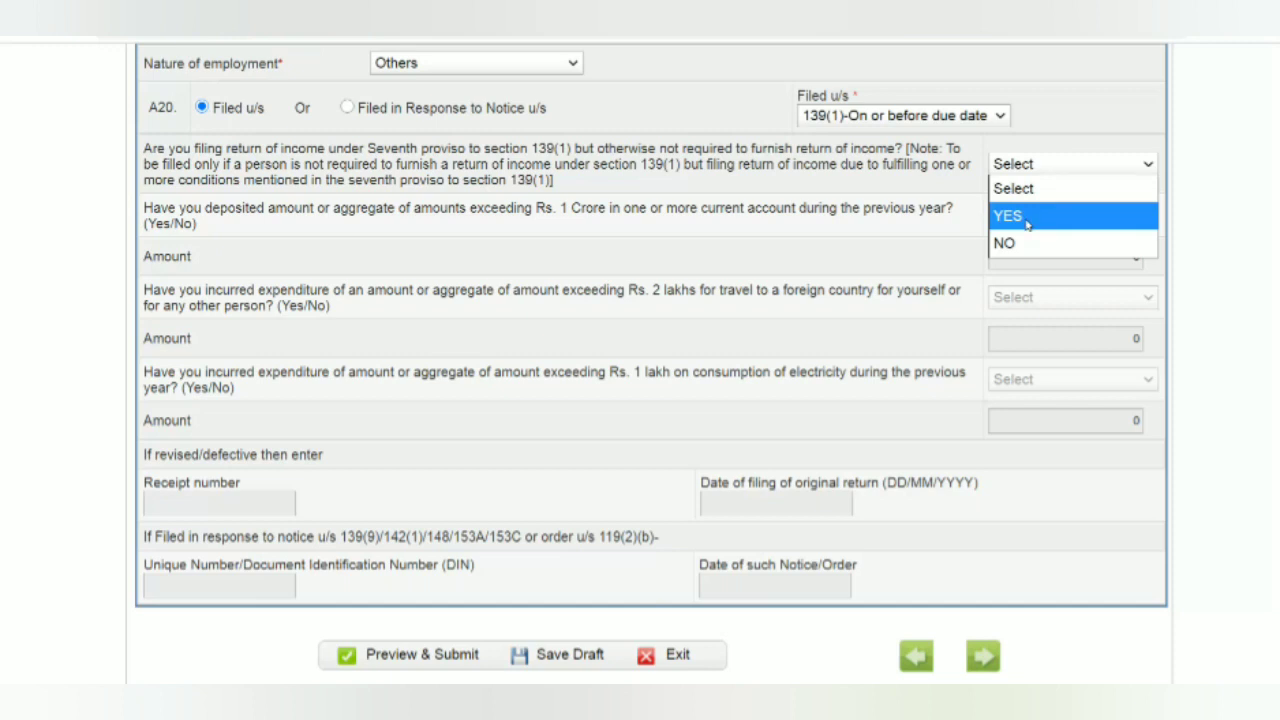
{"action": "left_click", "coordinate": [757, 283]}
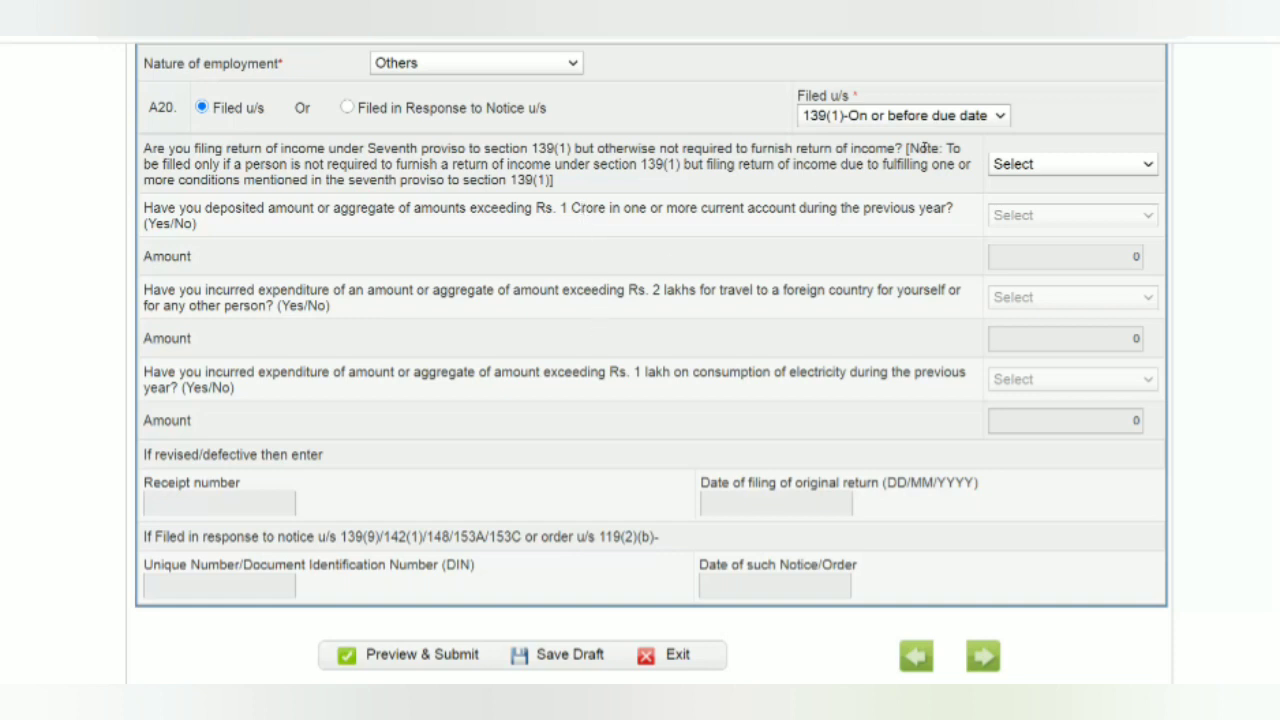
Answer NO to filing under the seventh proviso to section 139(1), dismiss the save reminder and save the draft
{"action": "left_click", "coordinate": [1020, 164]}
{"action": "left_click", "coordinate": [1029, 245]}
{"action": "left_click", "coordinate": [831, 268]}
{"action": "scroll", "coordinate": [831, 268], "scroll_direction": "down", "scroll_amount": 1}
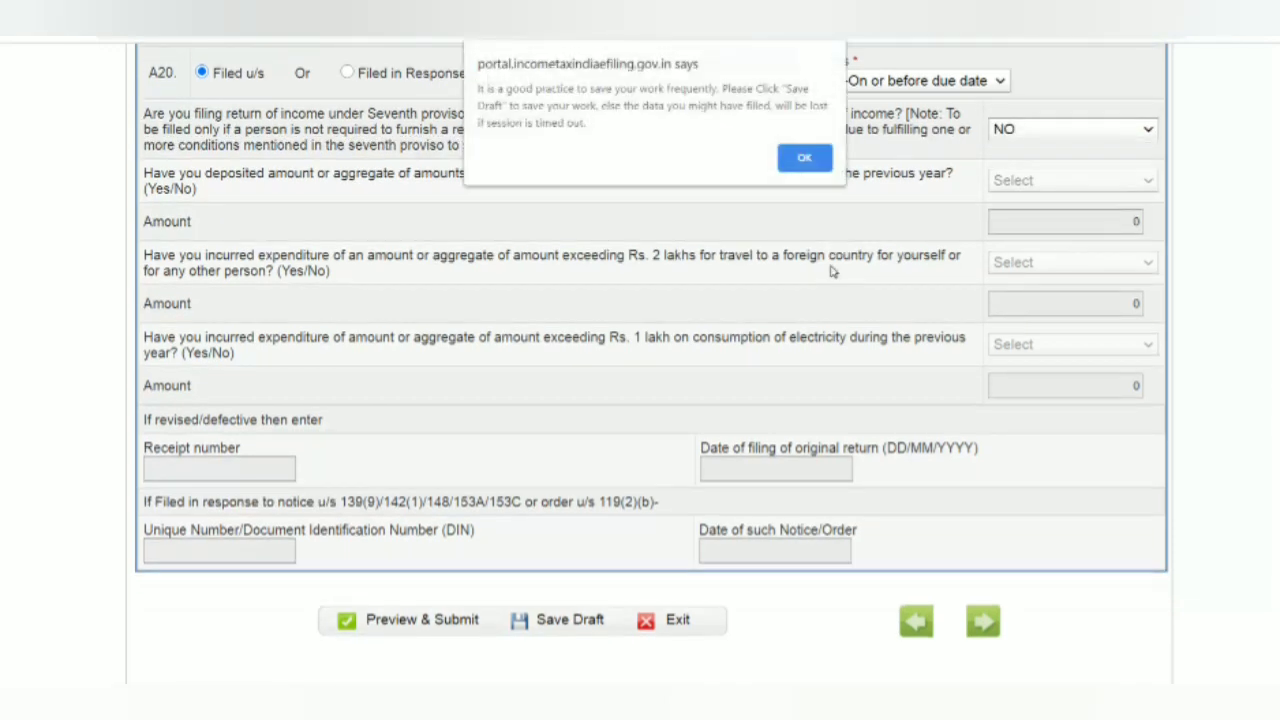
{"action": "left_click", "coordinate": [806, 157]}
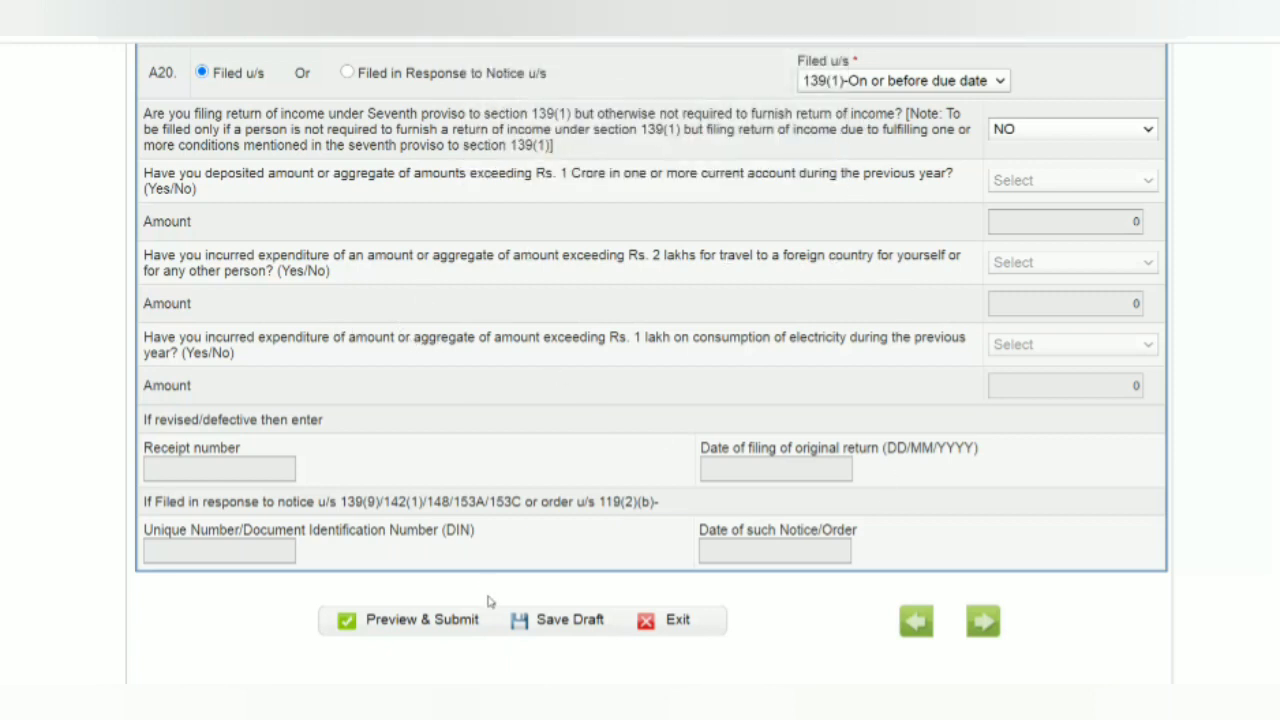
{"action": "left_click", "coordinate": [535, 636]}
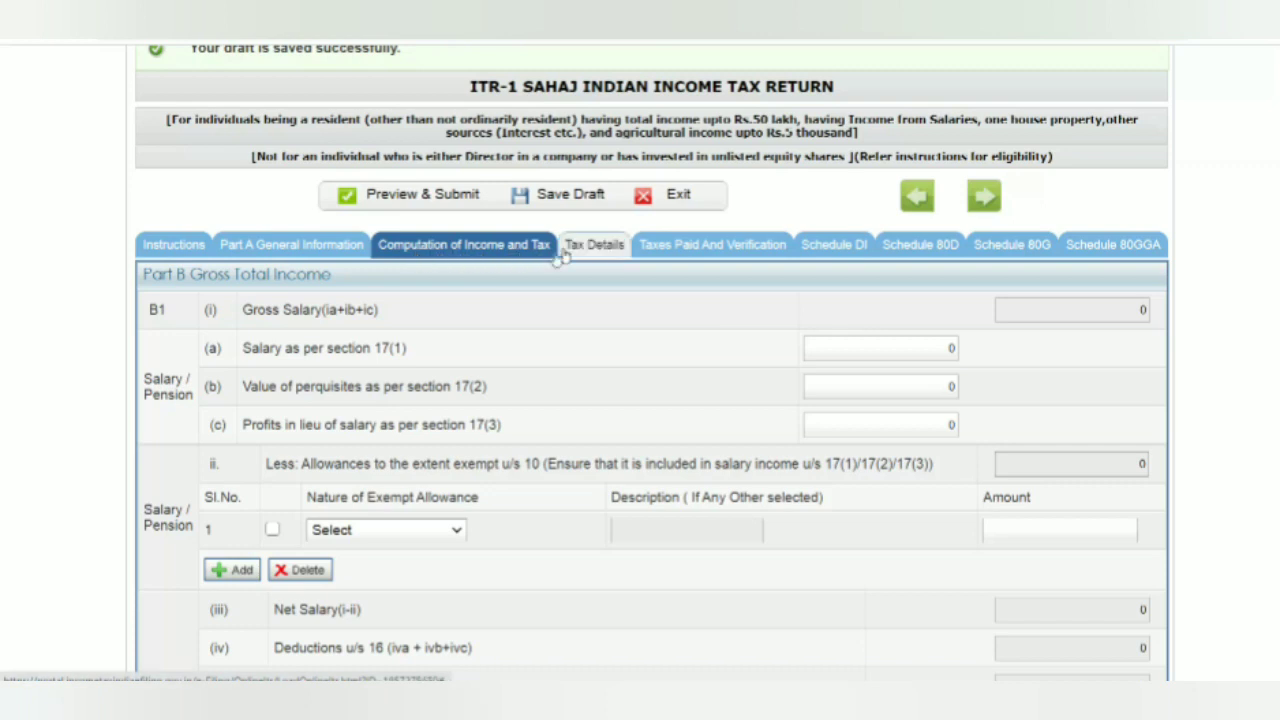
Enter 900000 as the salary as per section 17(1) in the Computation of Income and Tax schedule
{"action": "scroll", "coordinate": [565, 255], "scroll_direction": "down", "scroll_amount": 1}
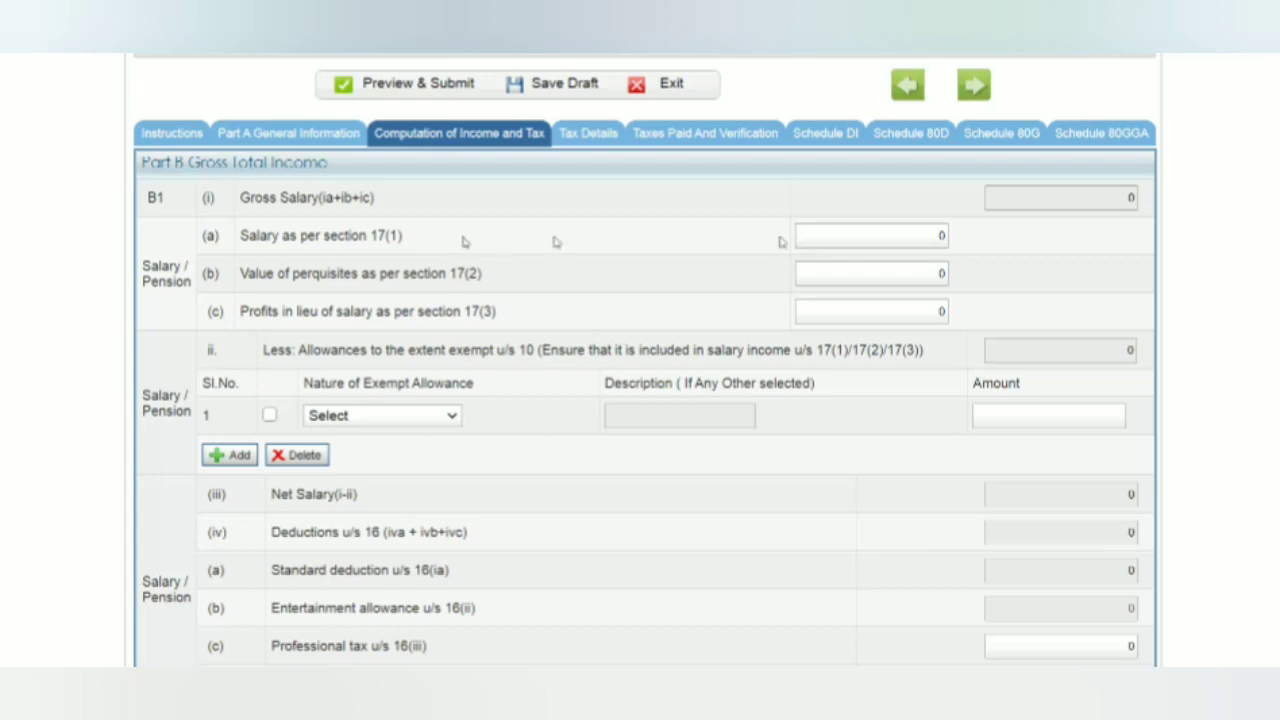
{"action": "left_click", "coordinate": [858, 241]}
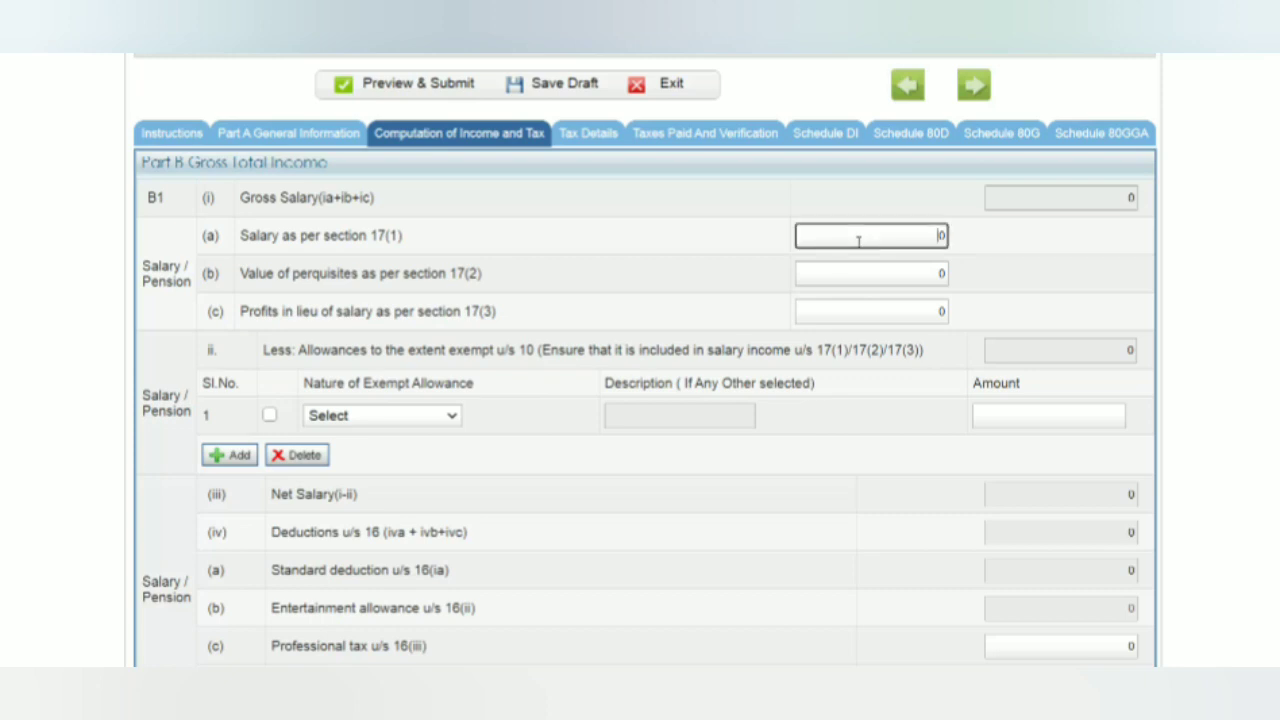
{"action": "type", "text": "900000"}
{"action": "left_click", "coordinate": [746, 274]}
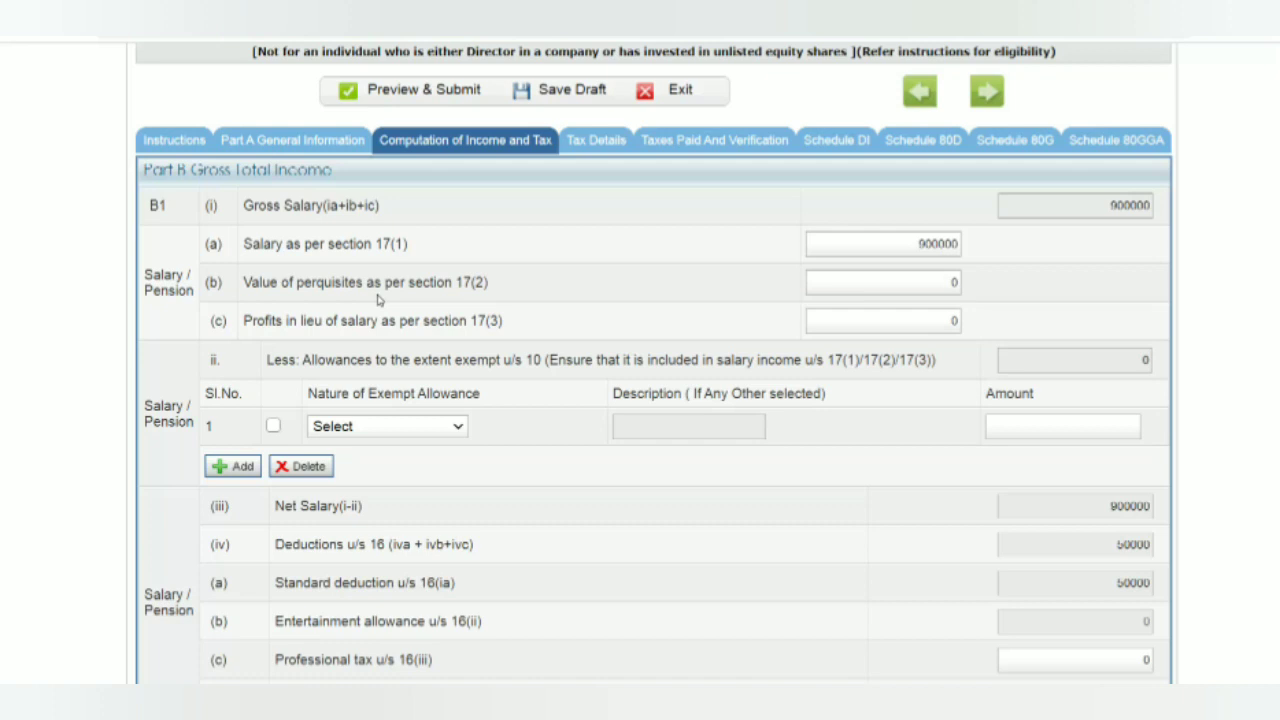
{"action": "left_click", "coordinate": [938, 284]}
{"action": "left_click", "coordinate": [664, 310]}
Add a Sec 10(13A) exempt allowance with an amount of 50000 and dismiss the save-draft reminder
{"action": "scroll", "coordinate": [619, 286], "scroll_direction": "down", "scroll_amount": 2}
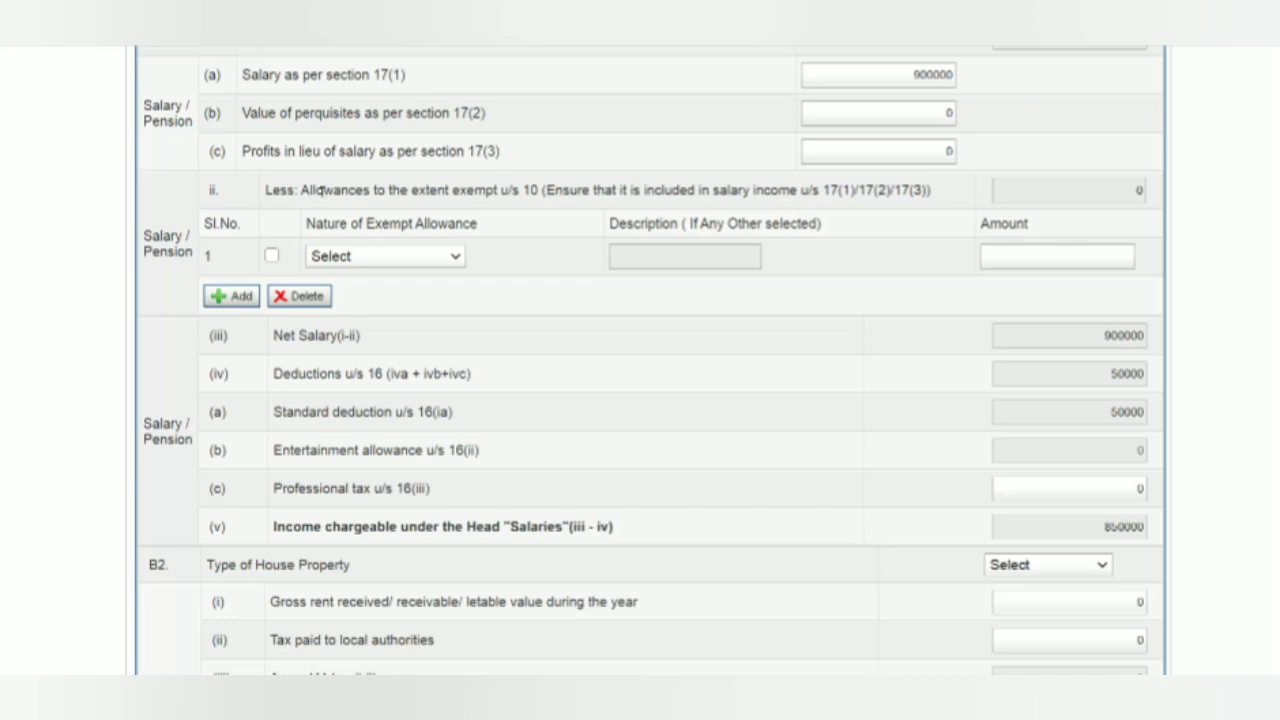
{"action": "left_click", "coordinate": [371, 262]}
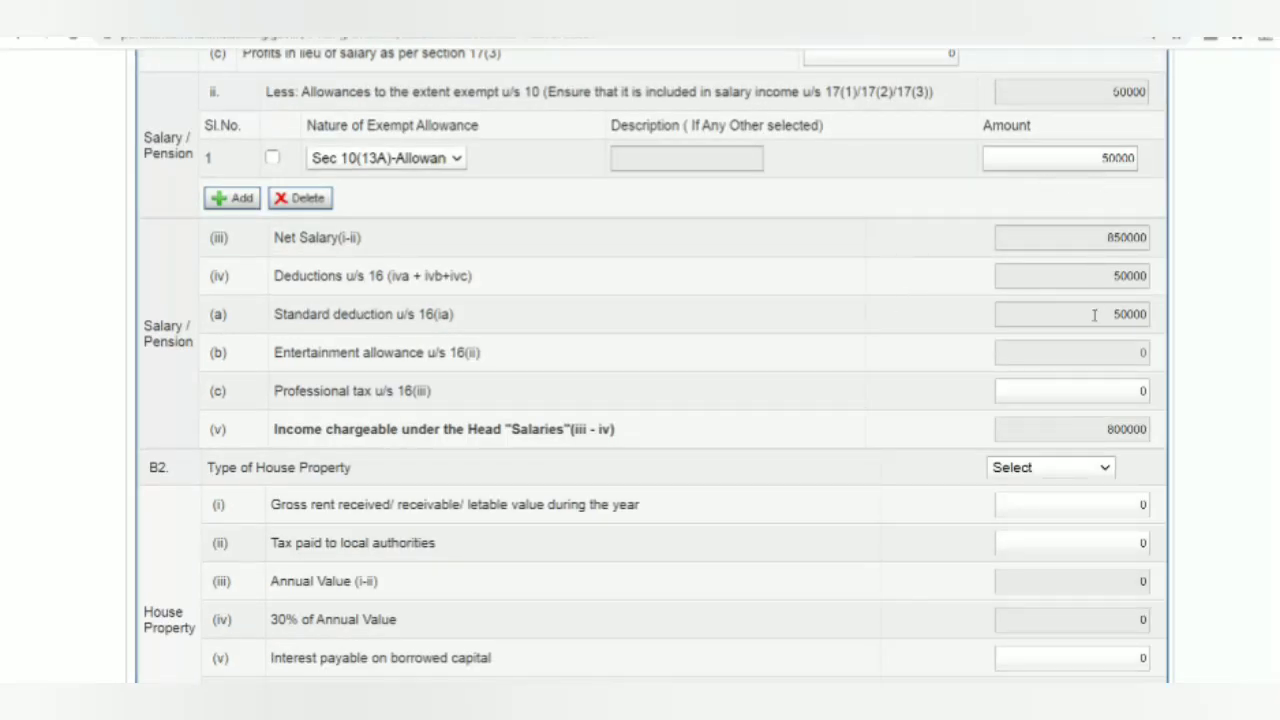
{"action": "scroll", "coordinate": [752, 363], "scroll_direction": "down", "scroll_amount": 1}
{"action": "scroll", "coordinate": [752, 363], "scroll_direction": "down", "scroll_amount": 2}
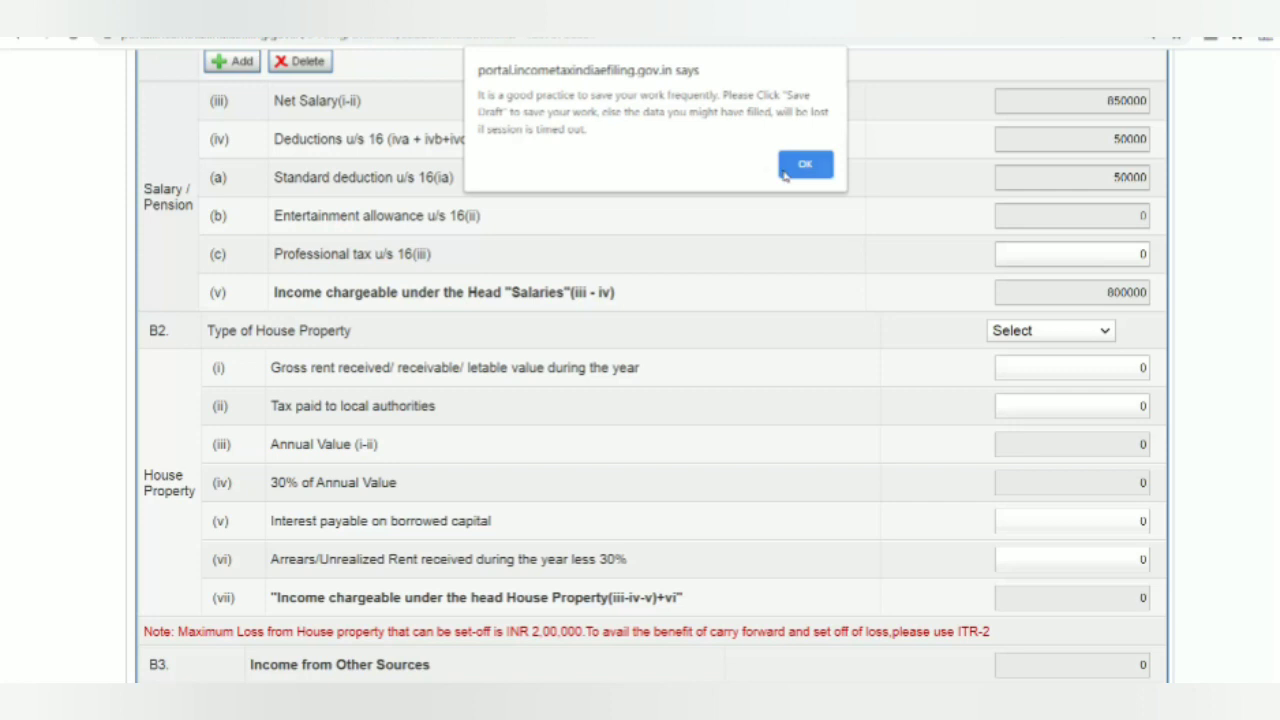
{"action": "left_click", "coordinate": [785, 170]}
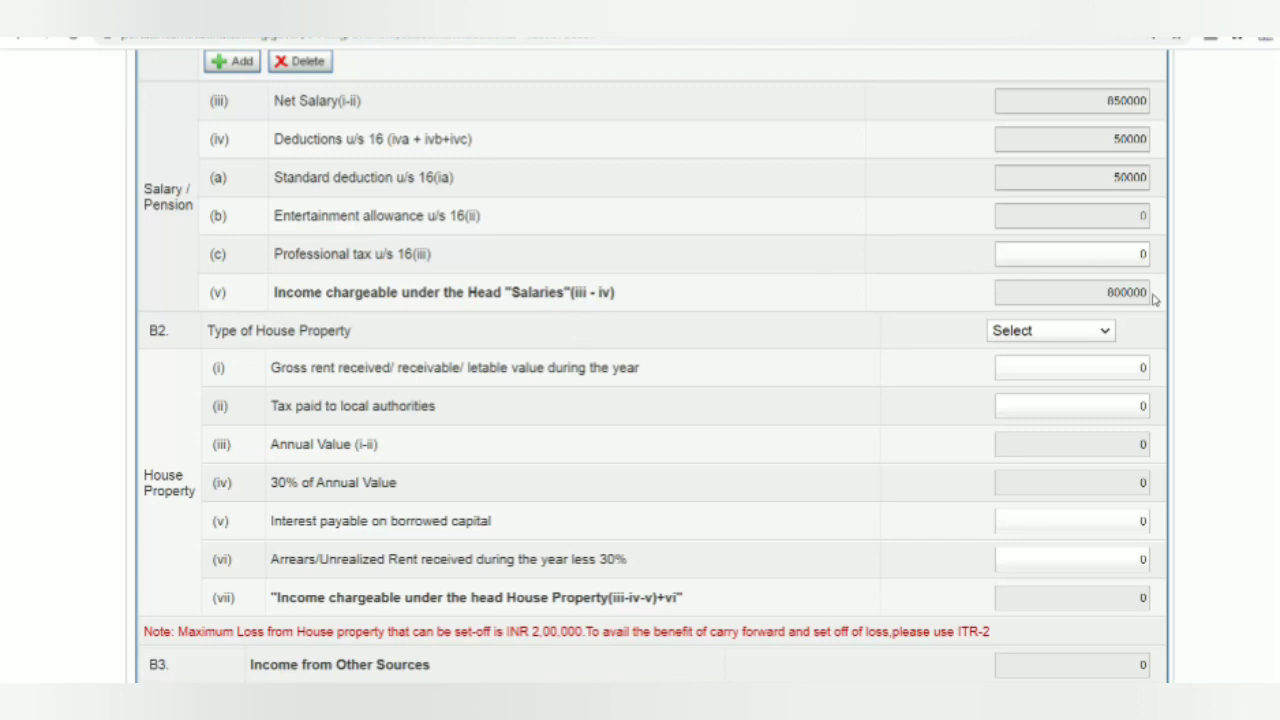
Go through the available house property types and set the type to Self Occupied
{"action": "scroll", "coordinate": [673, 386], "scroll_direction": "down", "scroll_amount": 1}
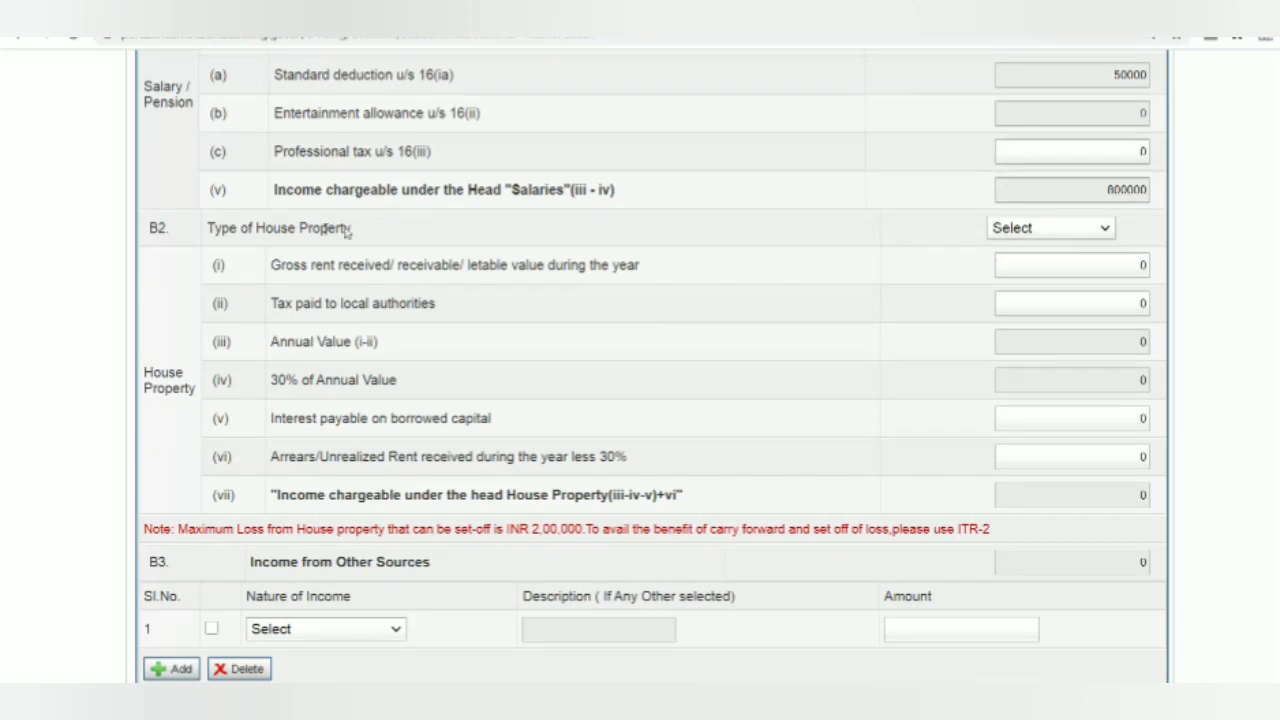
{"action": "left_click", "coordinate": [1041, 229]}
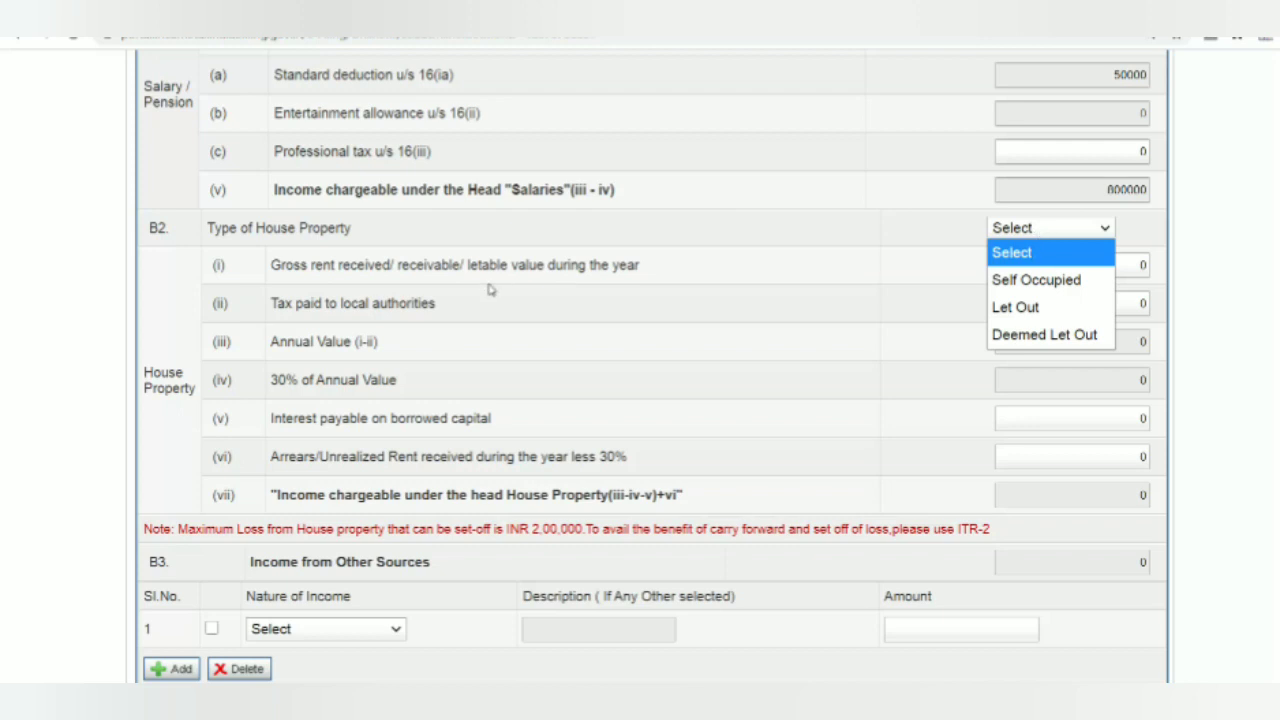
{"action": "left_click", "coordinate": [486, 358]}
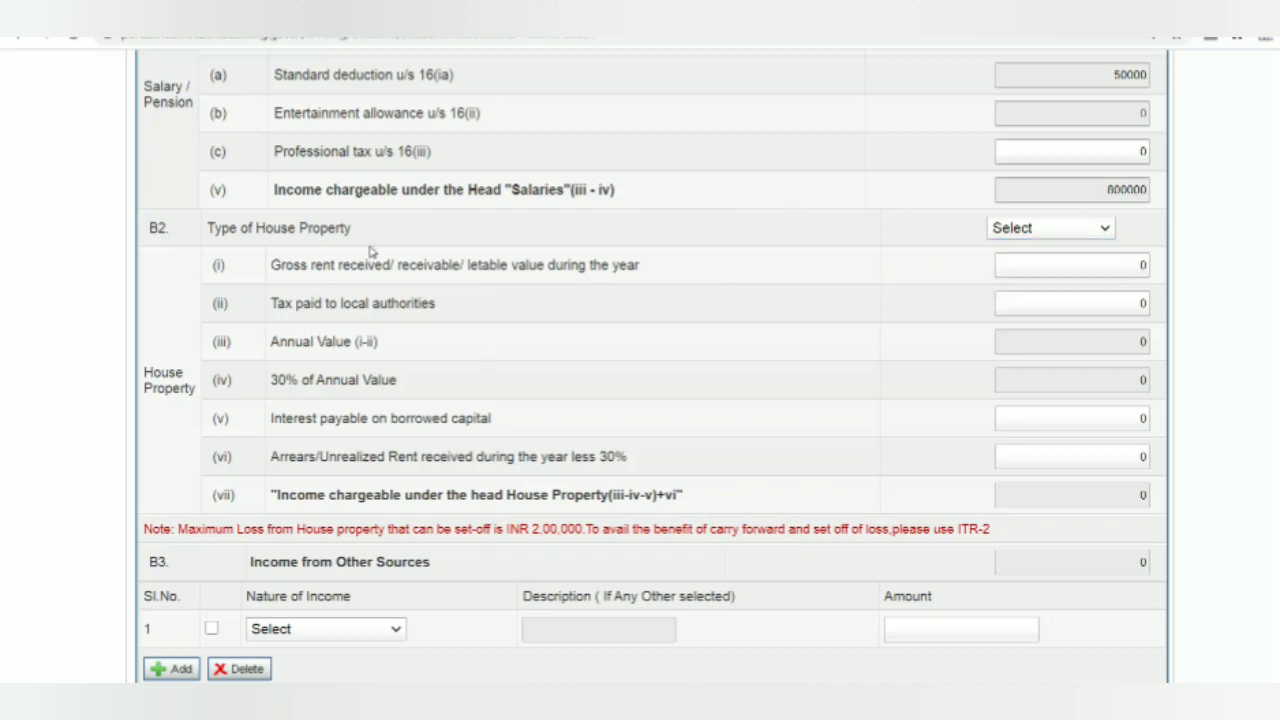
{"action": "left_click", "coordinate": [1030, 229]}
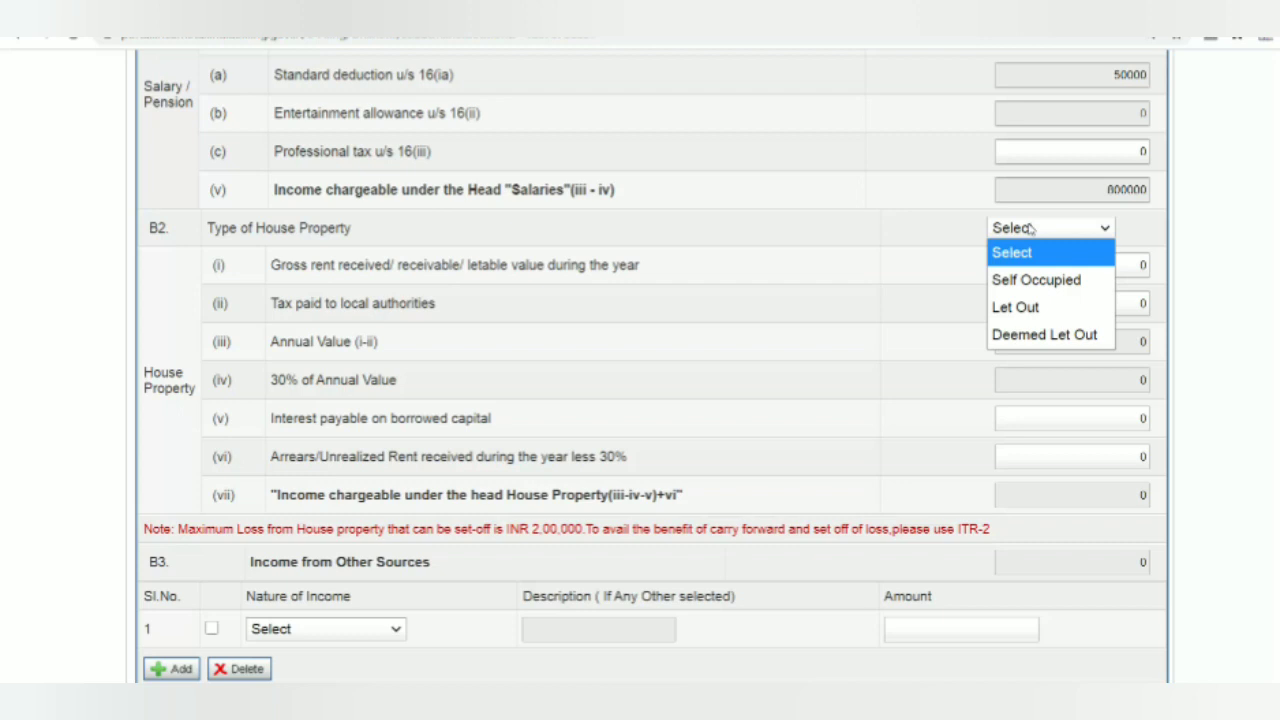
{"action": "key", "text": "Down"}
{"action": "key", "text": "Down"}
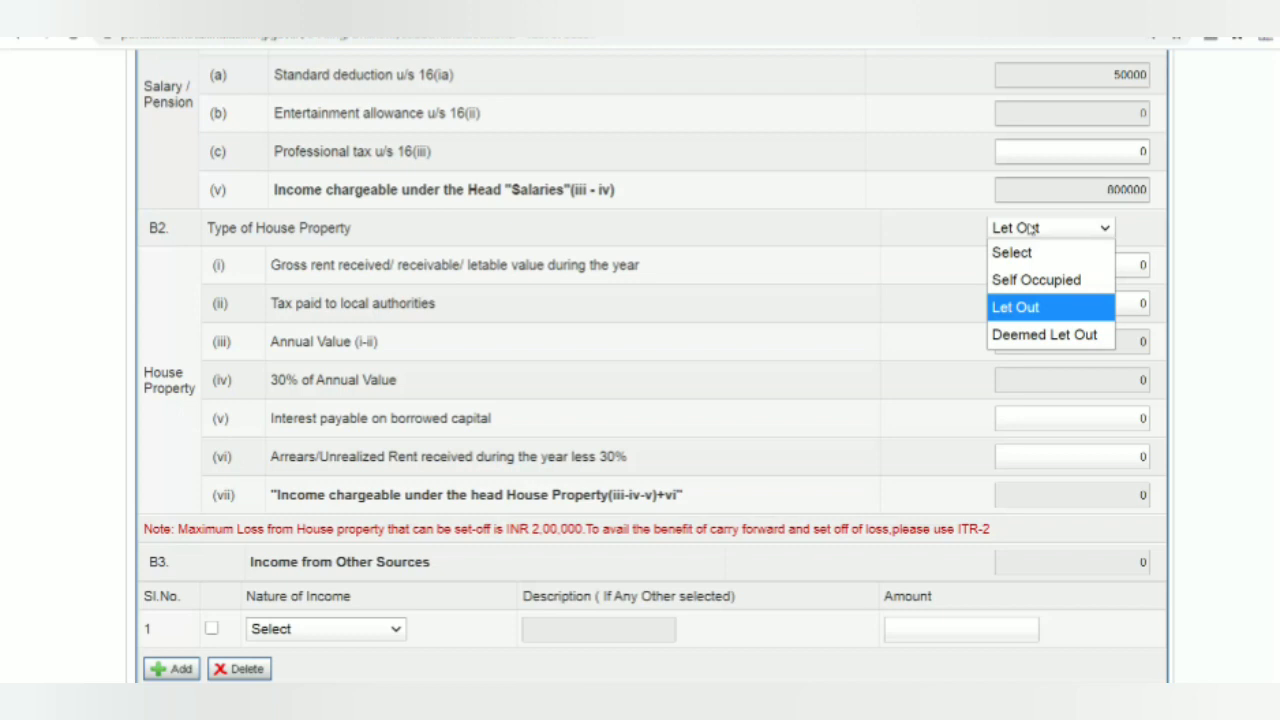
{"action": "key", "text": "Down"}
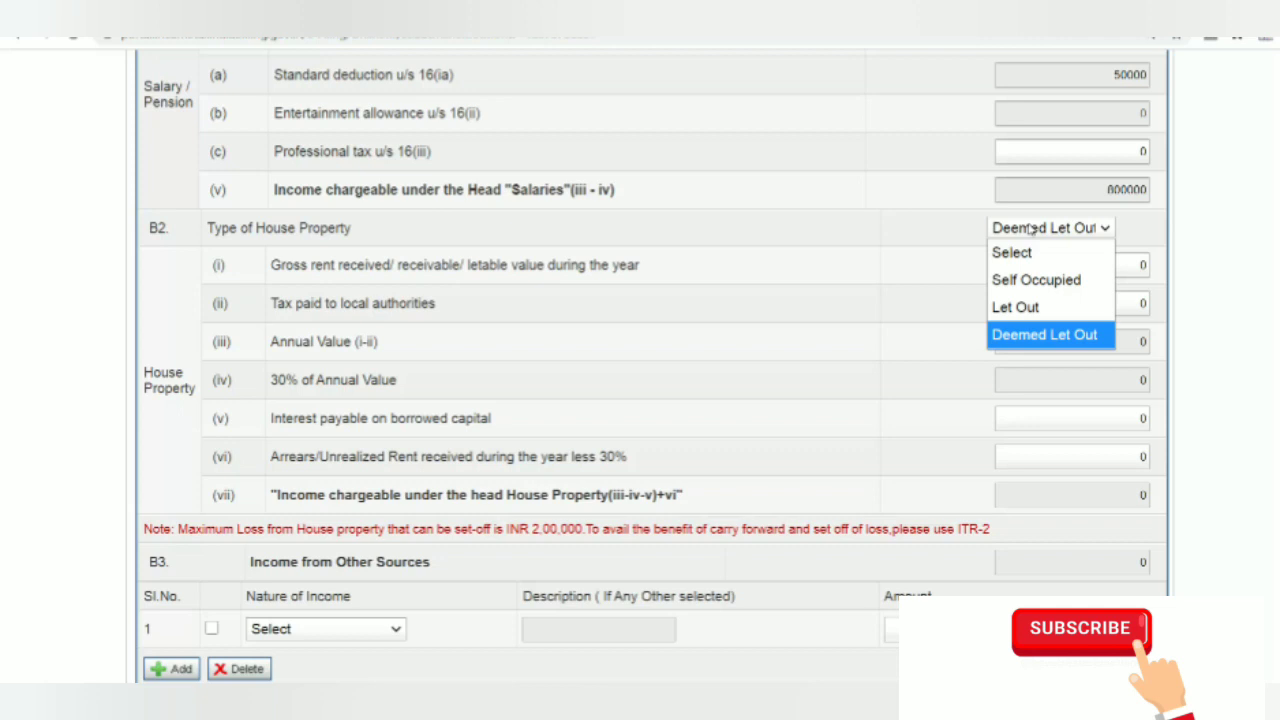
{"action": "key", "text": "Up"}
{"action": "key", "text": "Up"}
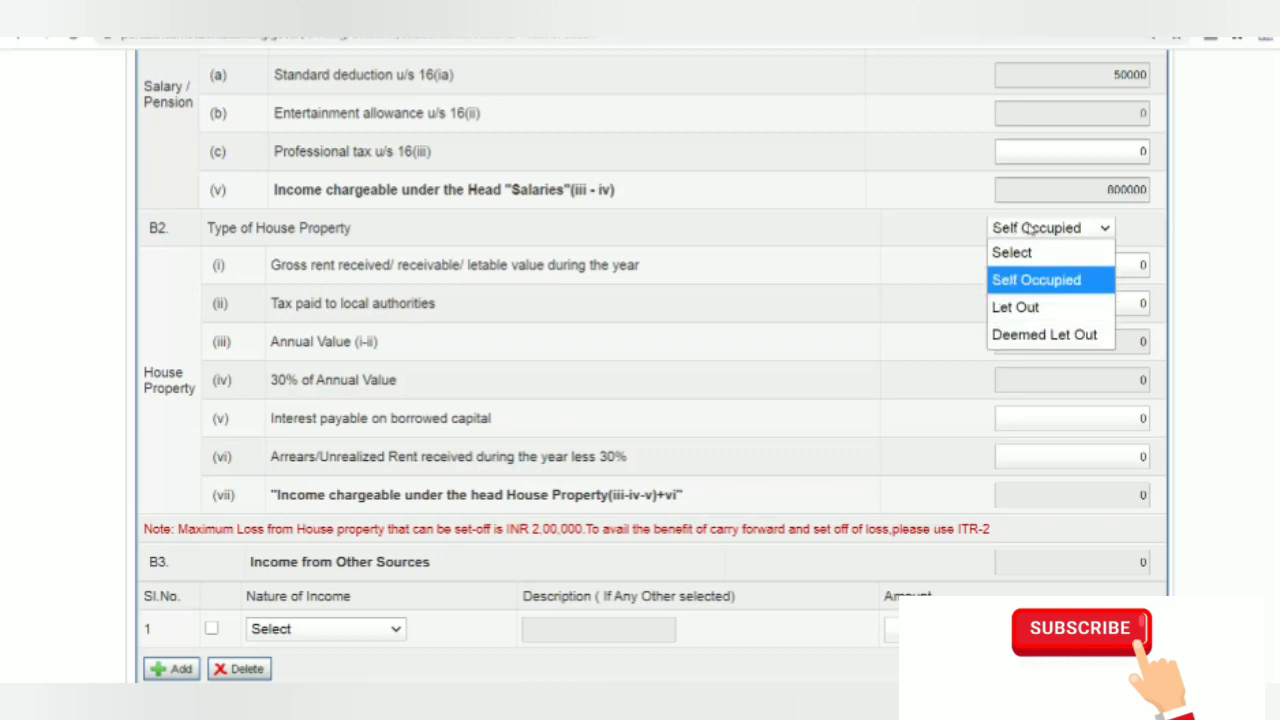
{"action": "key", "text": "Down"}
{"action": "key", "text": "Down"}
{"action": "key", "text": "Up"}
{"action": "key", "text": "Up"}
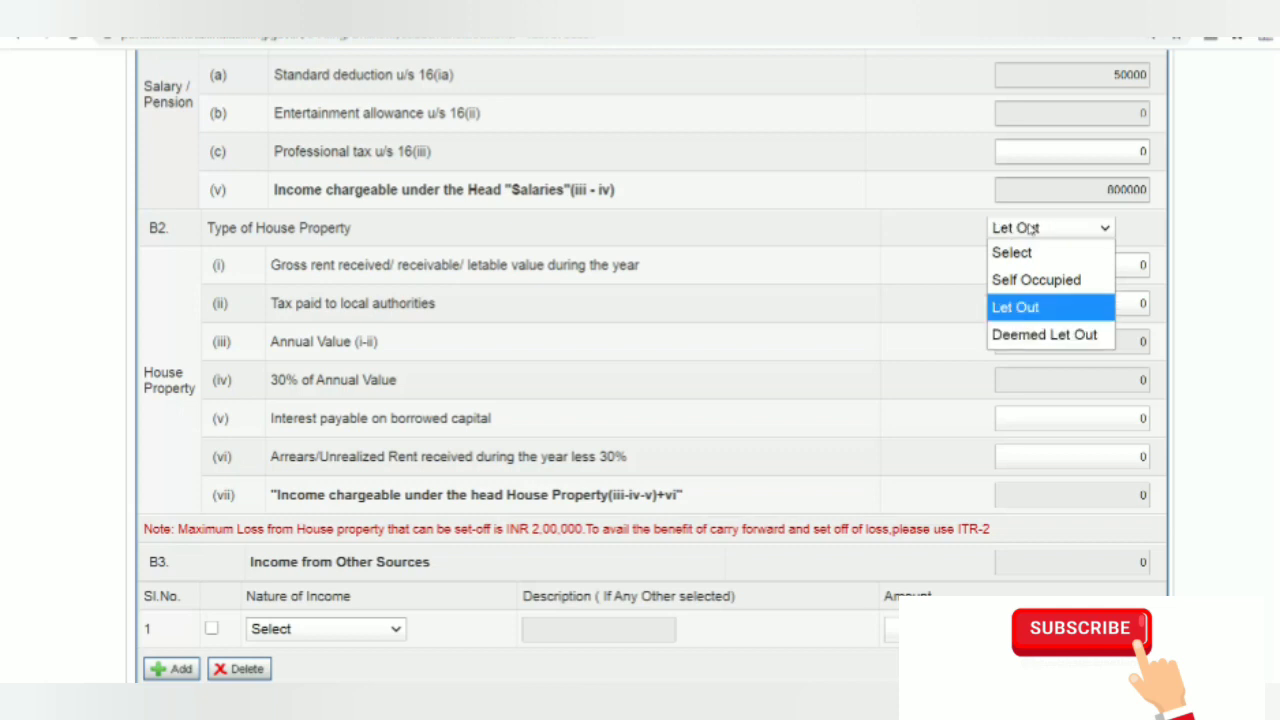
{"action": "key", "text": "Return"}
{"action": "left_click", "coordinate": [742, 305]}
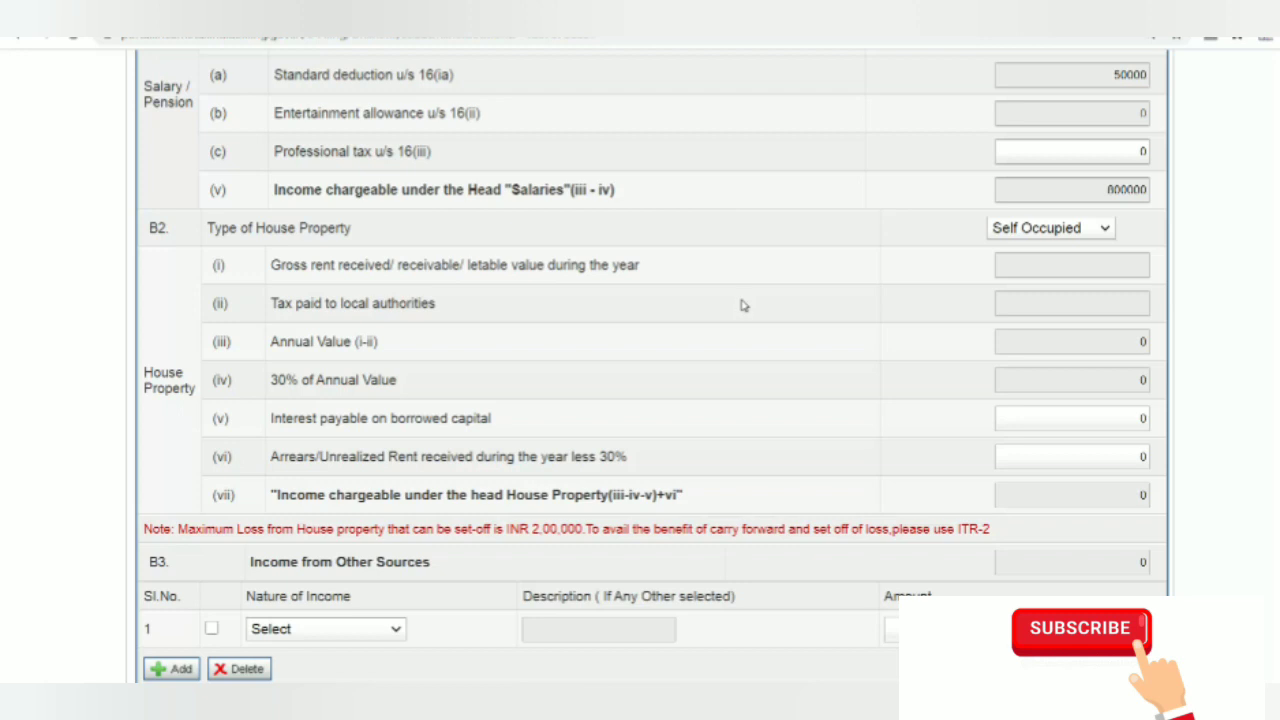
Switch the house property type to Let Out and go through its gross rent and local tax fields without filling them
{"action": "left_click", "coordinate": [1007, 236]}
{"action": "key", "text": "Down"}
{"action": "key", "text": "Return"}
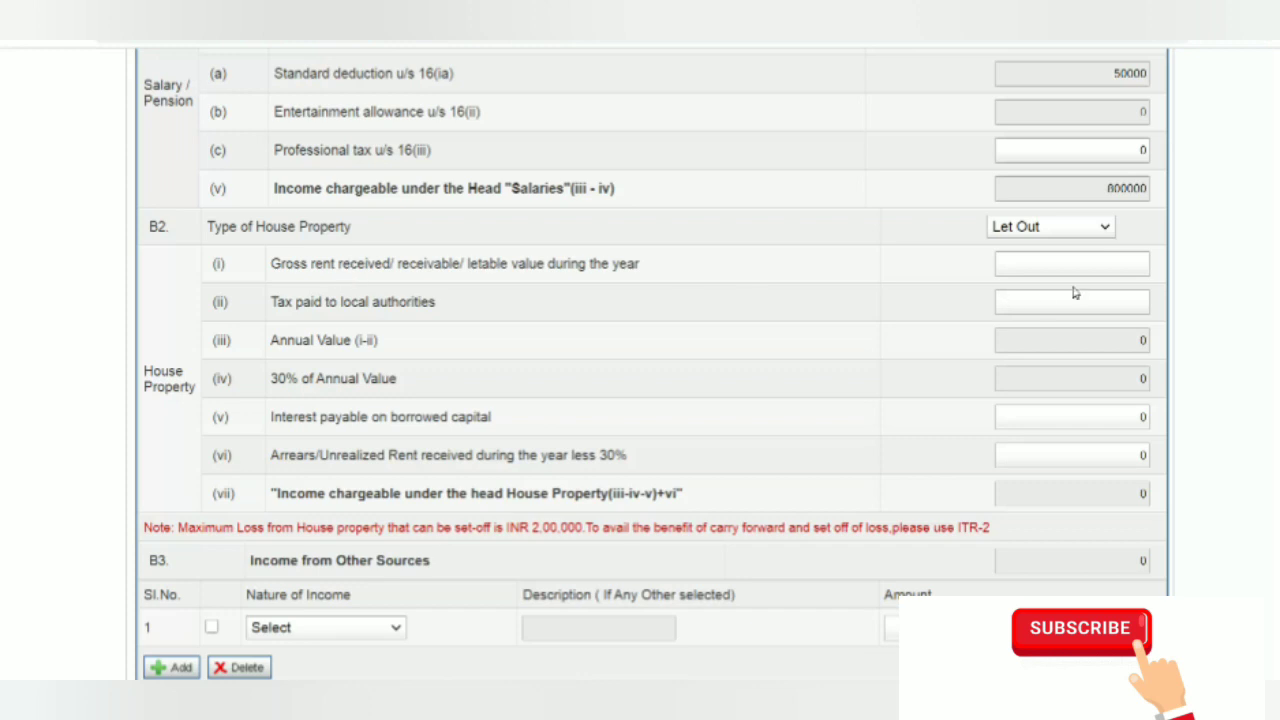
{"action": "left_click", "coordinate": [1024, 264]}
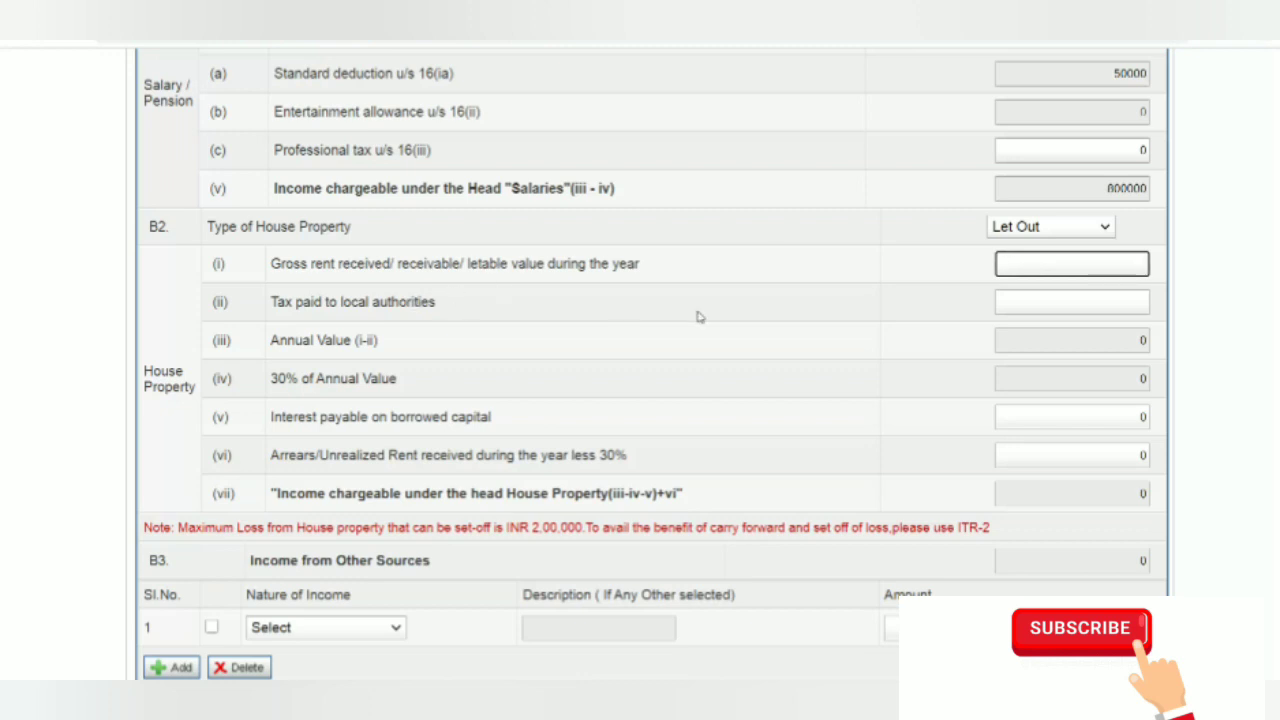
{"action": "left_click", "coordinate": [1044, 299]}
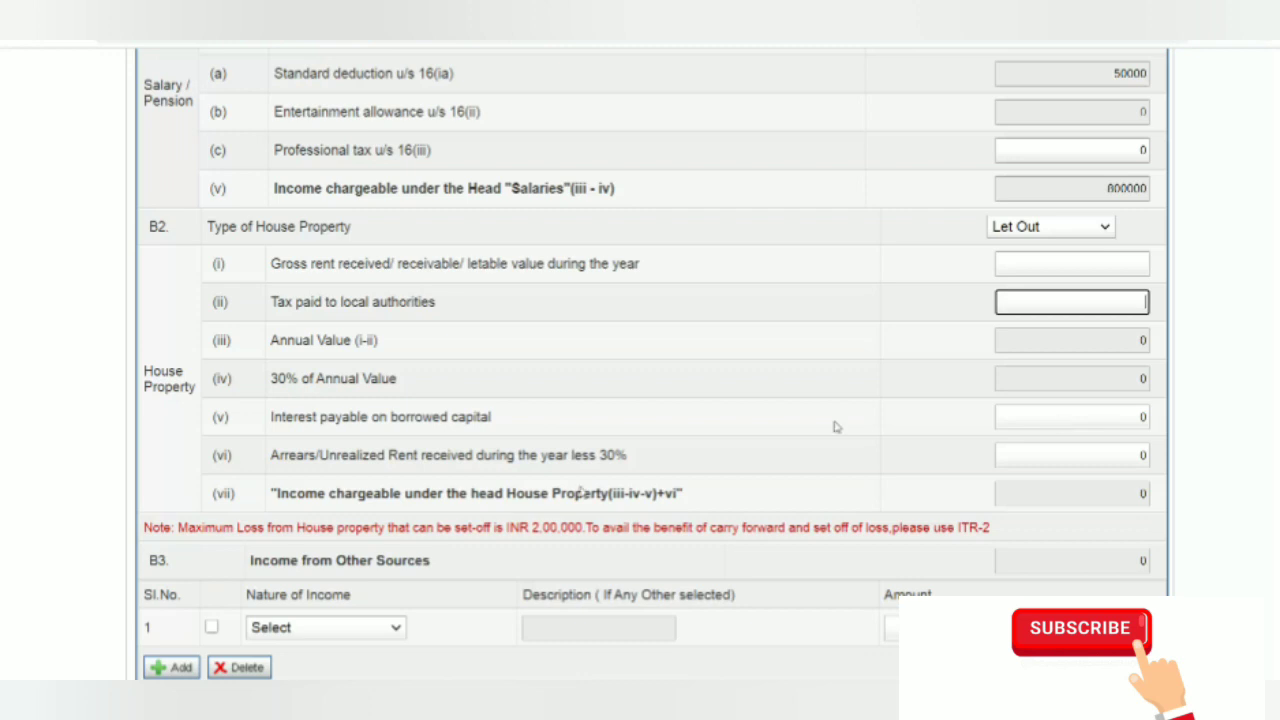
{"action": "left_click", "coordinate": [502, 470]}
{"action": "scroll", "coordinate": [502, 470], "scroll_direction": "down", "scroll_amount": 1}
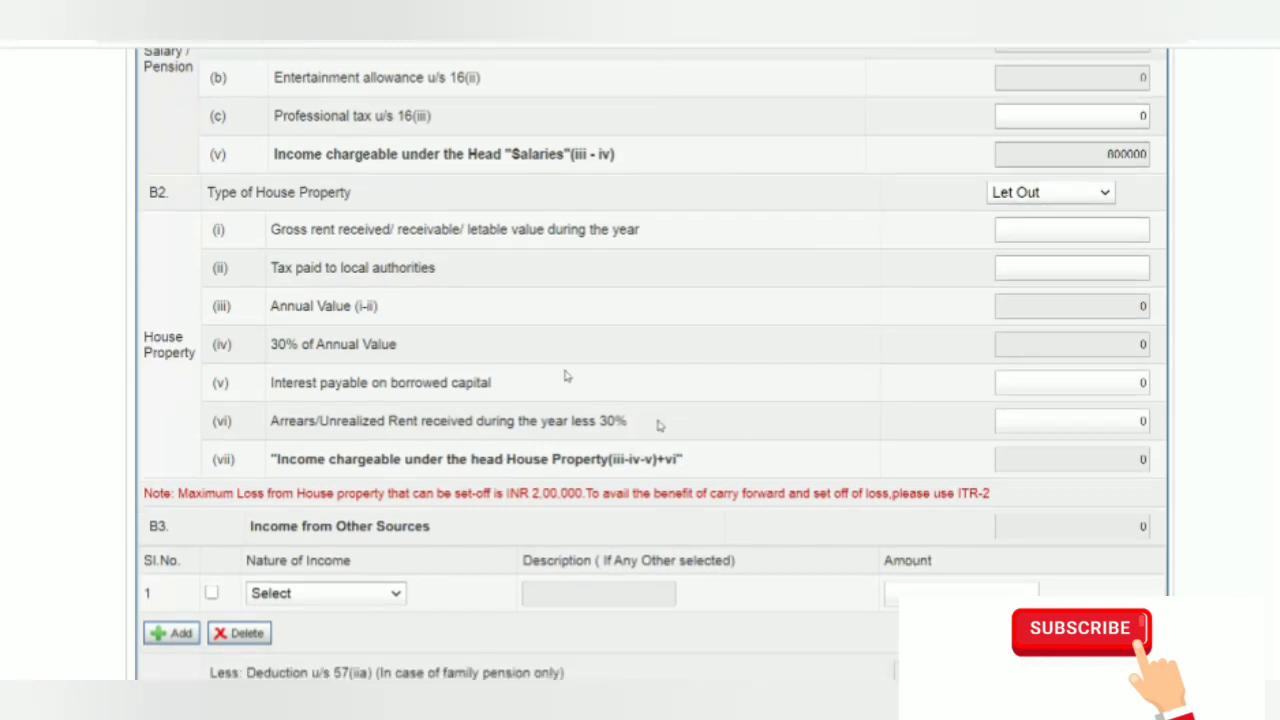
Set the type of house property back to Self Occupied
{"action": "left_click", "coordinate": [1028, 197]}
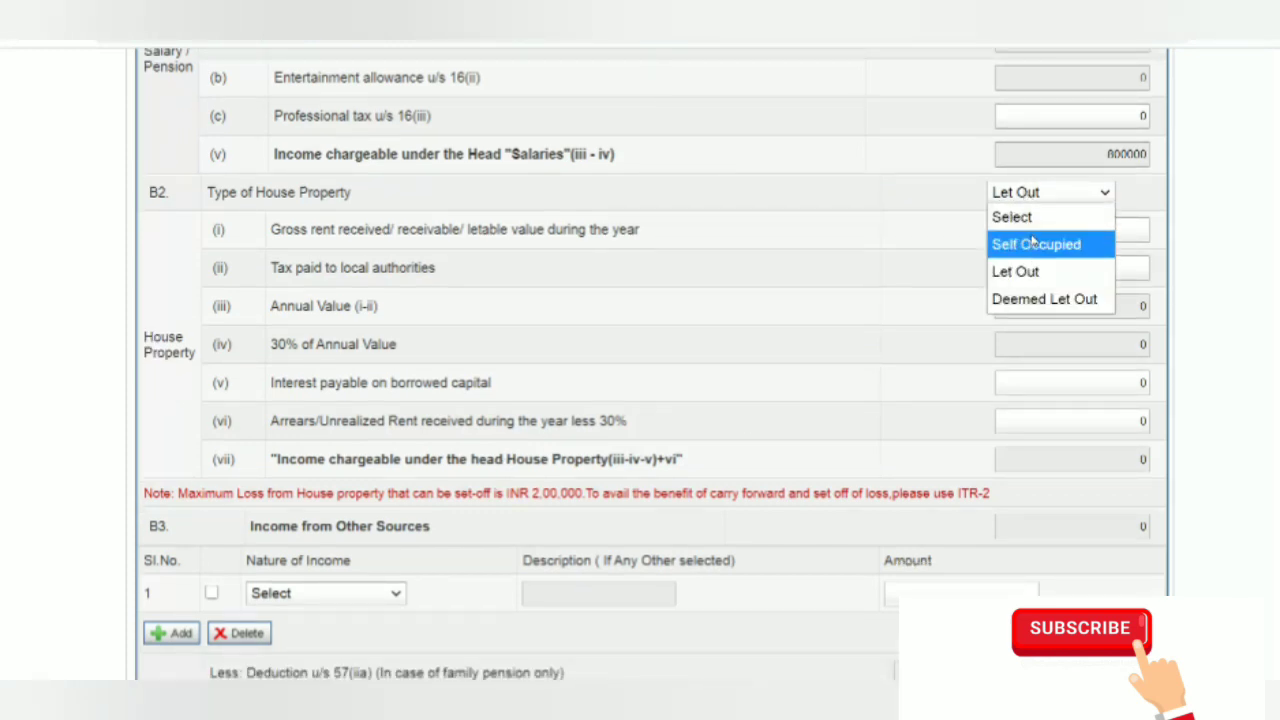
{"action": "left_click", "coordinate": [1033, 243]}
Under Income from Other Sources, add Interest from Saving Account with an amount of 8000
{"action": "scroll", "coordinate": [661, 380], "scroll_direction": "down", "scroll_amount": 3}
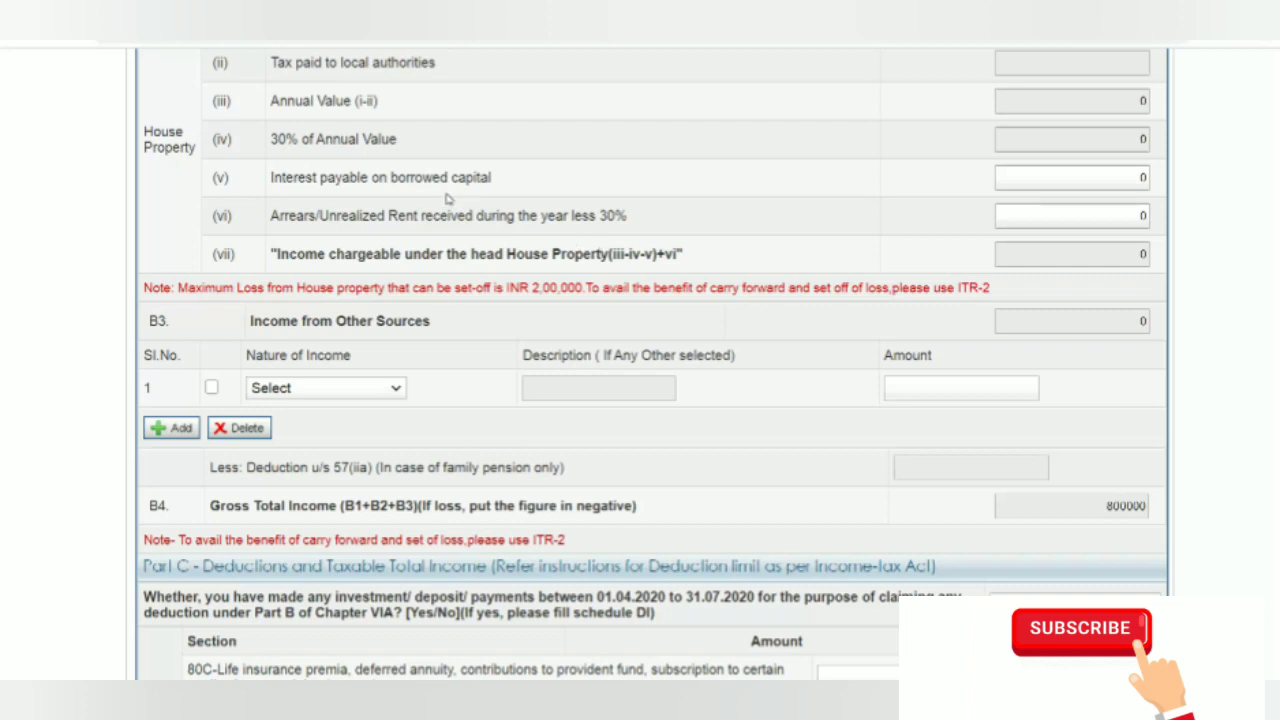
{"action": "scroll", "coordinate": [447, 198], "scroll_direction": "down", "scroll_amount": 1}
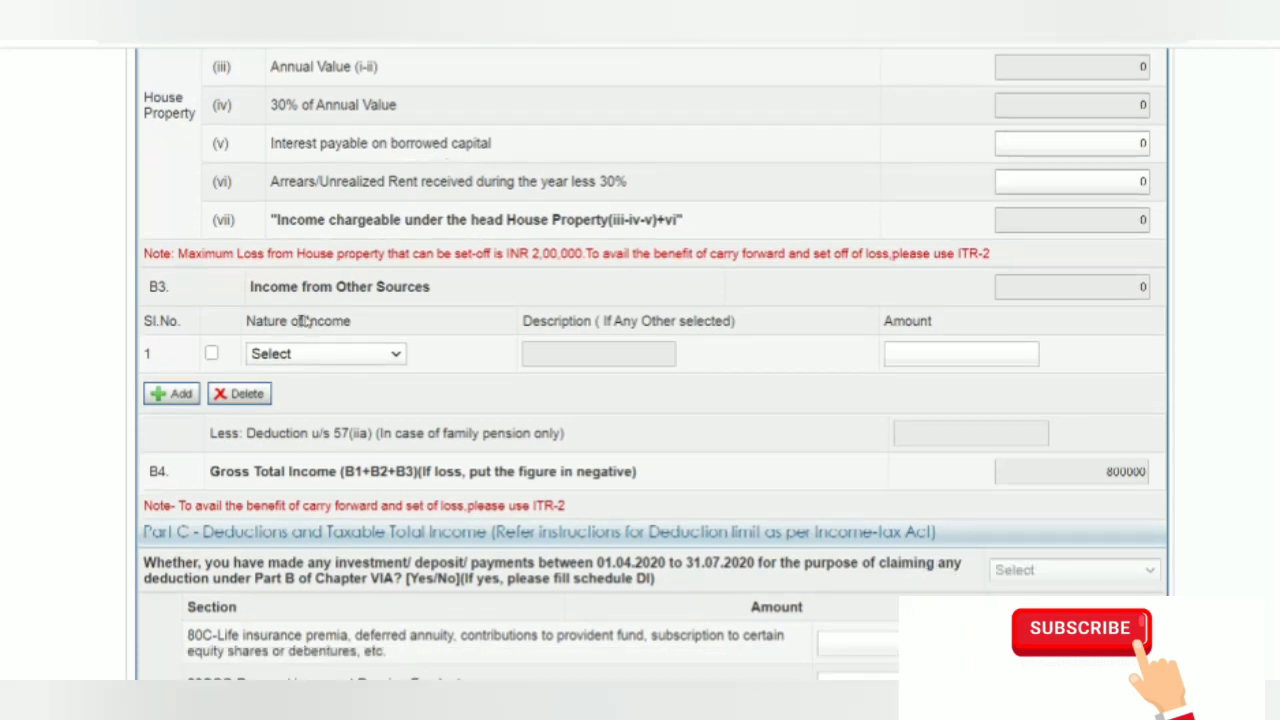
{"action": "left_click", "coordinate": [343, 355]}
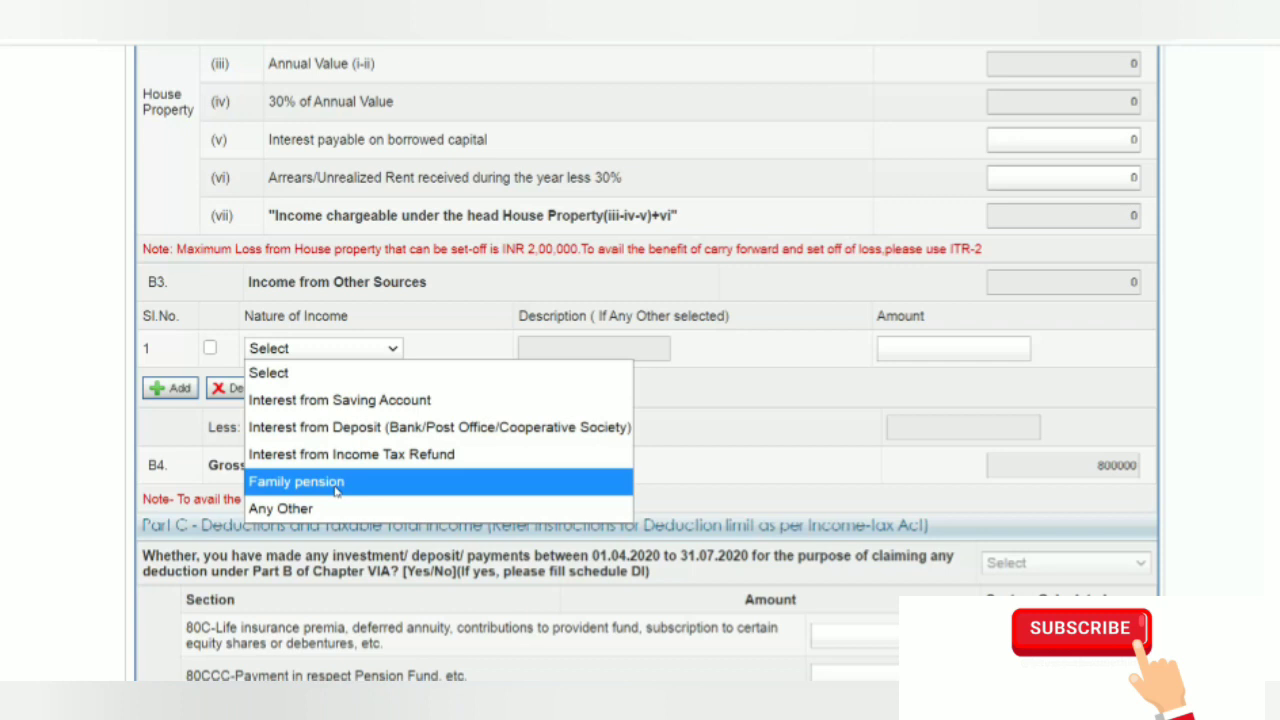
{"action": "left_click", "coordinate": [326, 408]}
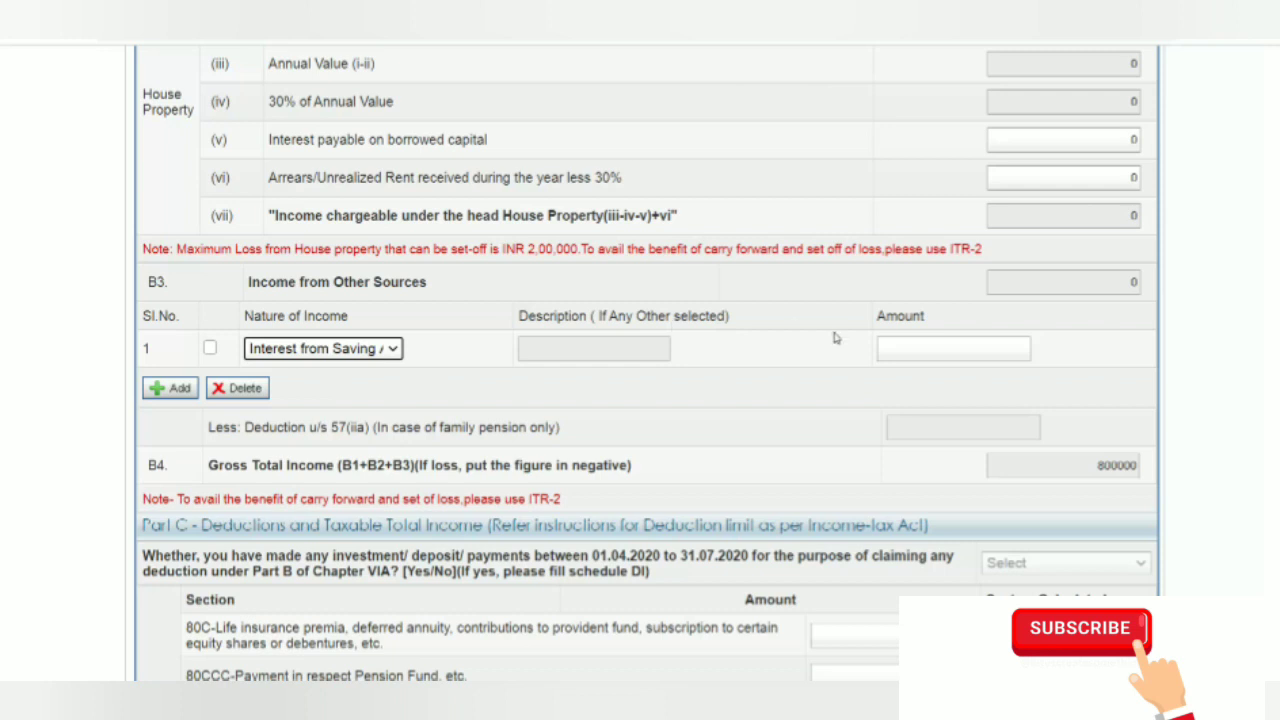
{"action": "left_click", "coordinate": [940, 344]}
{"action": "type", "text": "8000"}
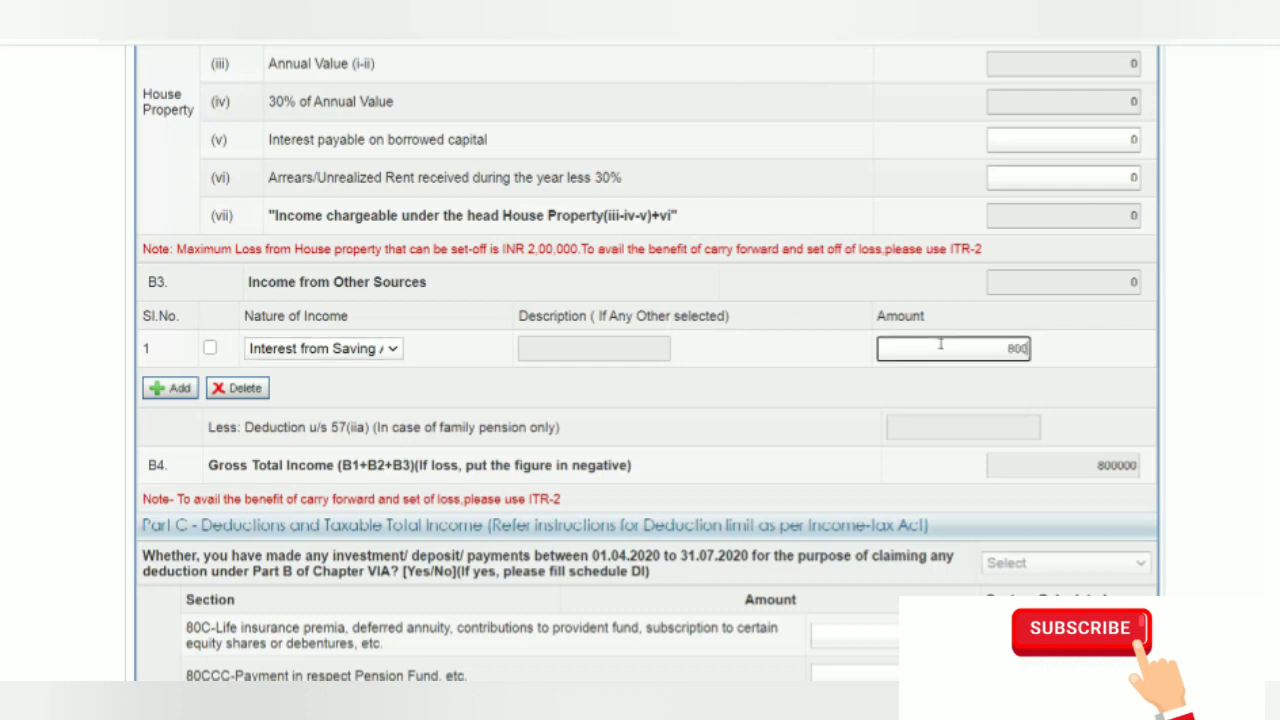
{"action": "left_click", "coordinate": [883, 407]}
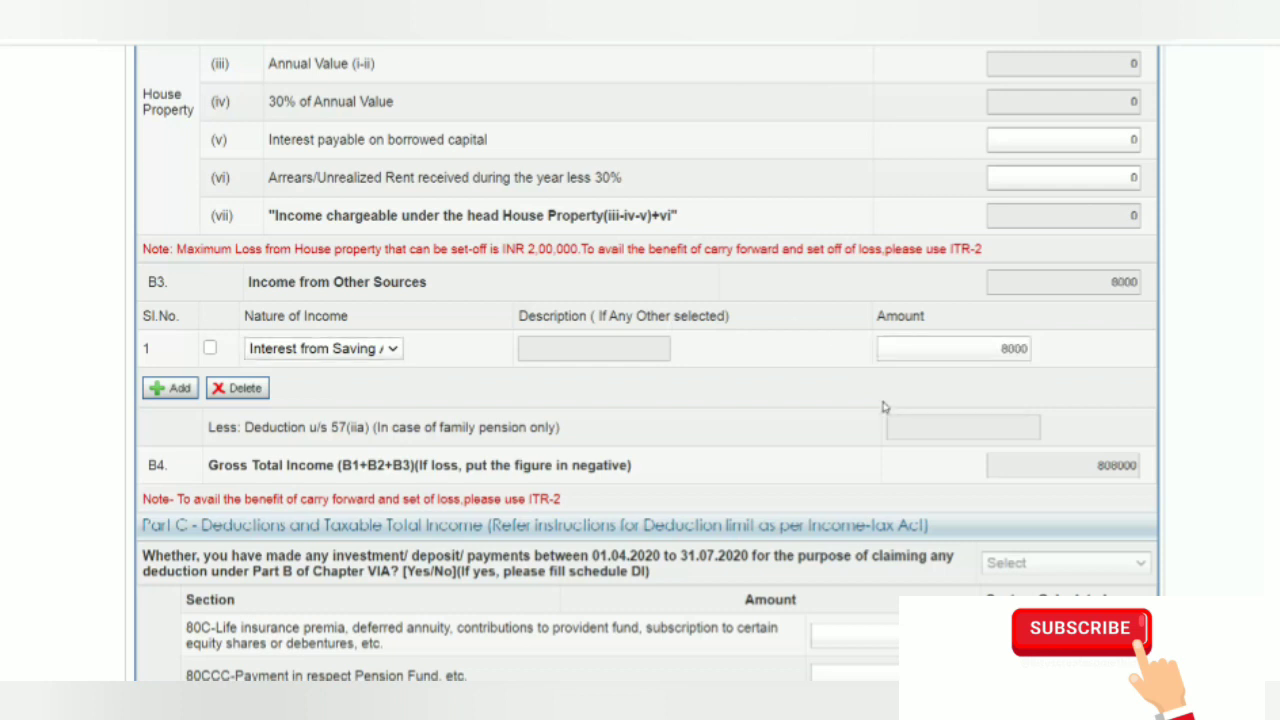
Look through the Chapter VI-A deduction sections and the April to July 2020 investment question in Part C
{"action": "scroll", "coordinate": [883, 407], "scroll_direction": "down", "scroll_amount": 3}
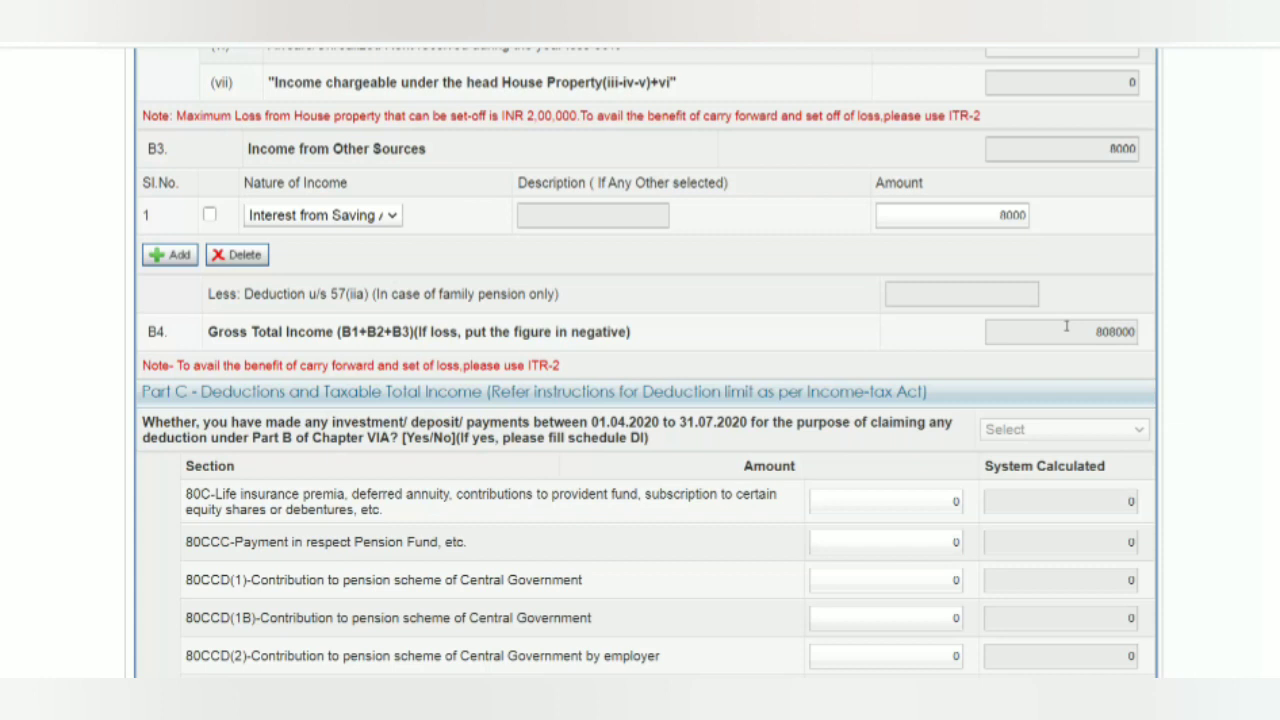
{"action": "scroll", "coordinate": [1066, 326], "scroll_direction": "down", "scroll_amount": 1}
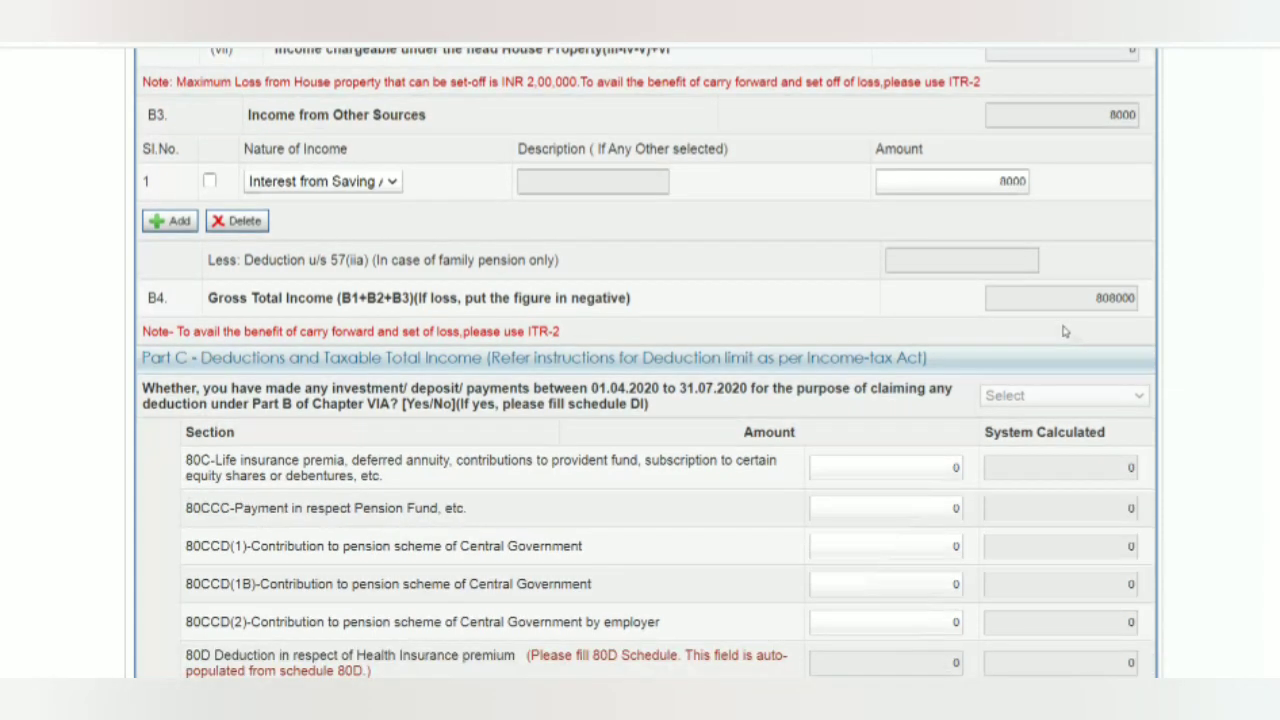
{"action": "scroll", "coordinate": [855, 302], "scroll_direction": "down", "scroll_amount": 1}
{"action": "scroll", "coordinate": [855, 302], "scroll_direction": "down", "scroll_amount": 1}
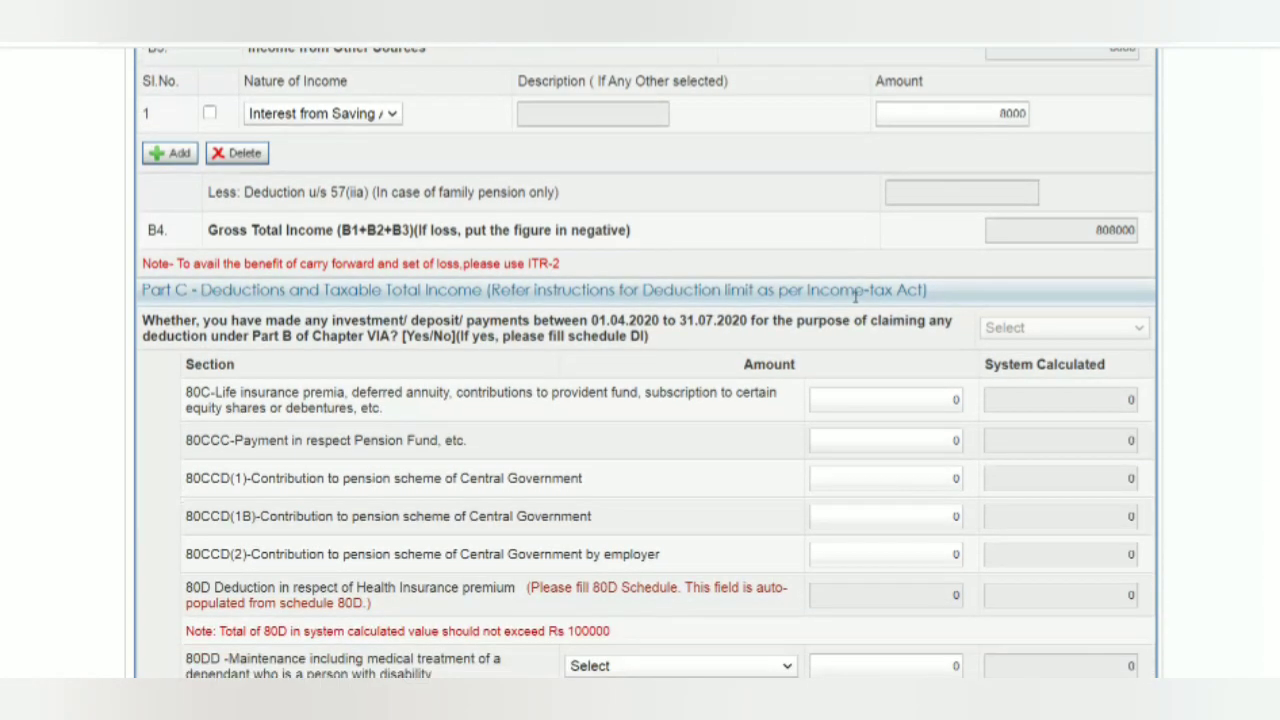
{"action": "scroll", "coordinate": [855, 298], "scroll_direction": "down", "scroll_amount": 8}
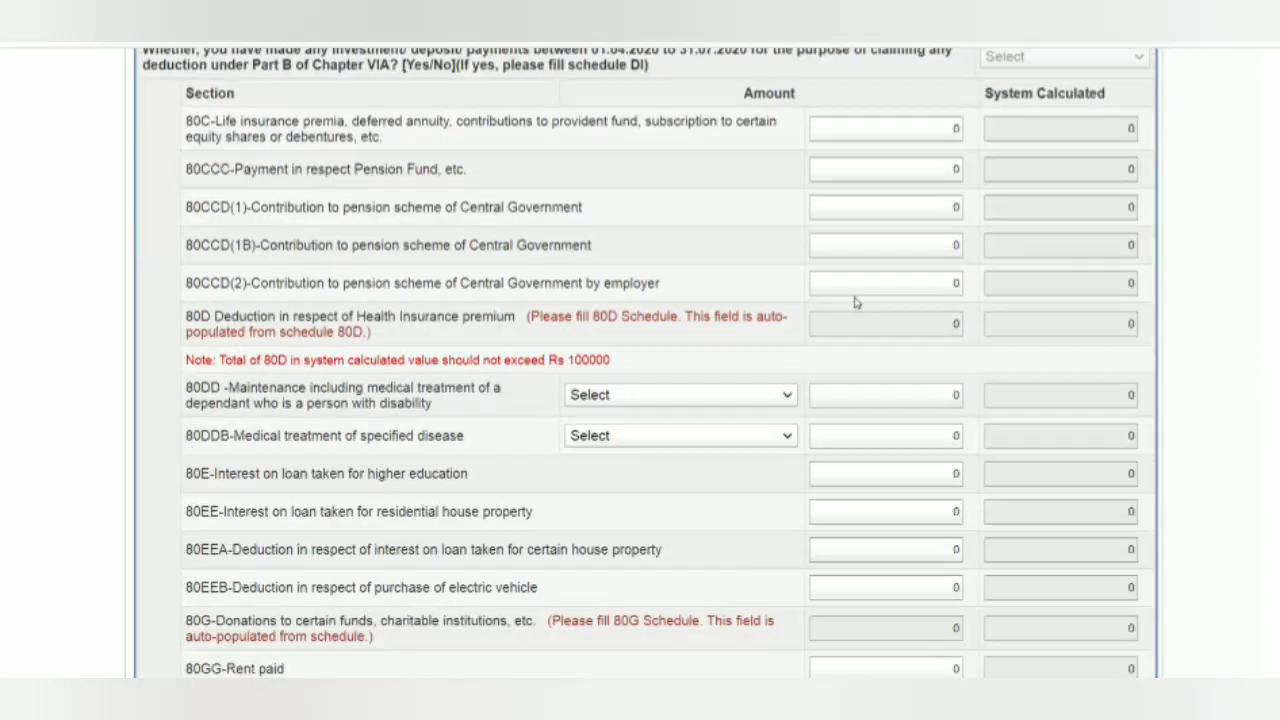
{"action": "scroll", "coordinate": [855, 302], "scroll_direction": "up", "scroll_amount": 1}
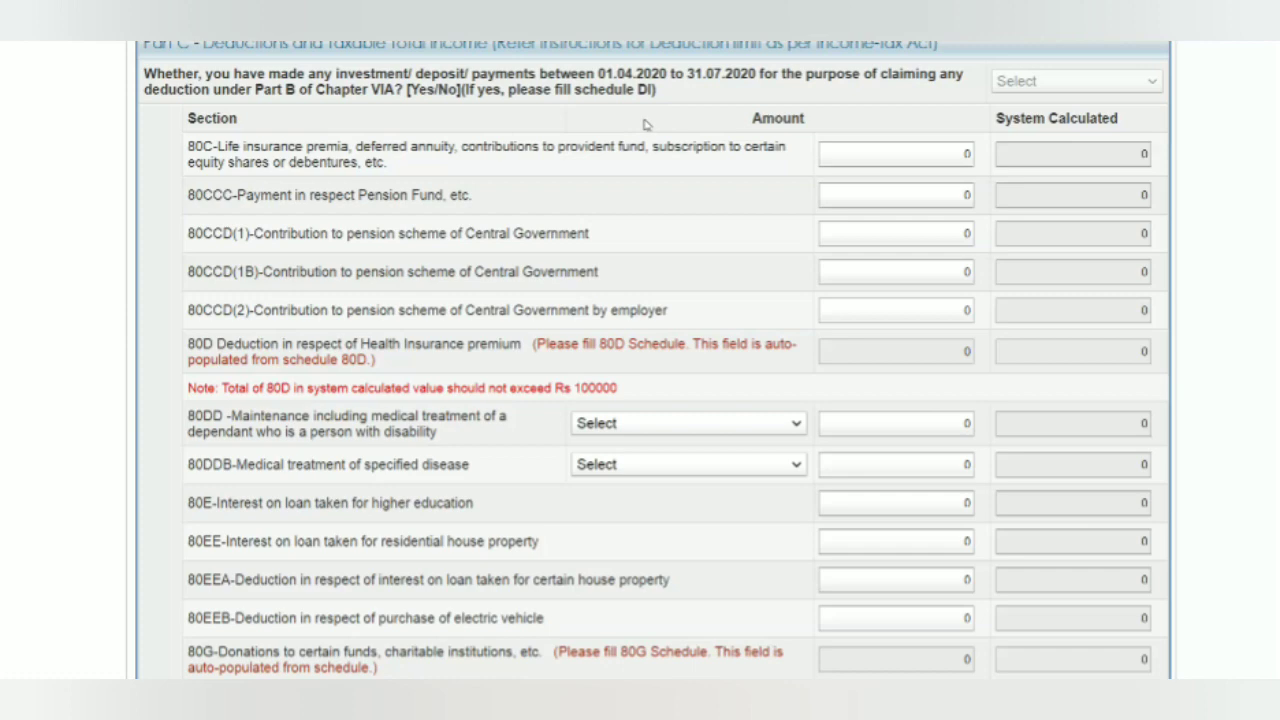
{"action": "scroll", "coordinate": [670, 104], "scroll_direction": "down", "scroll_amount": 1}
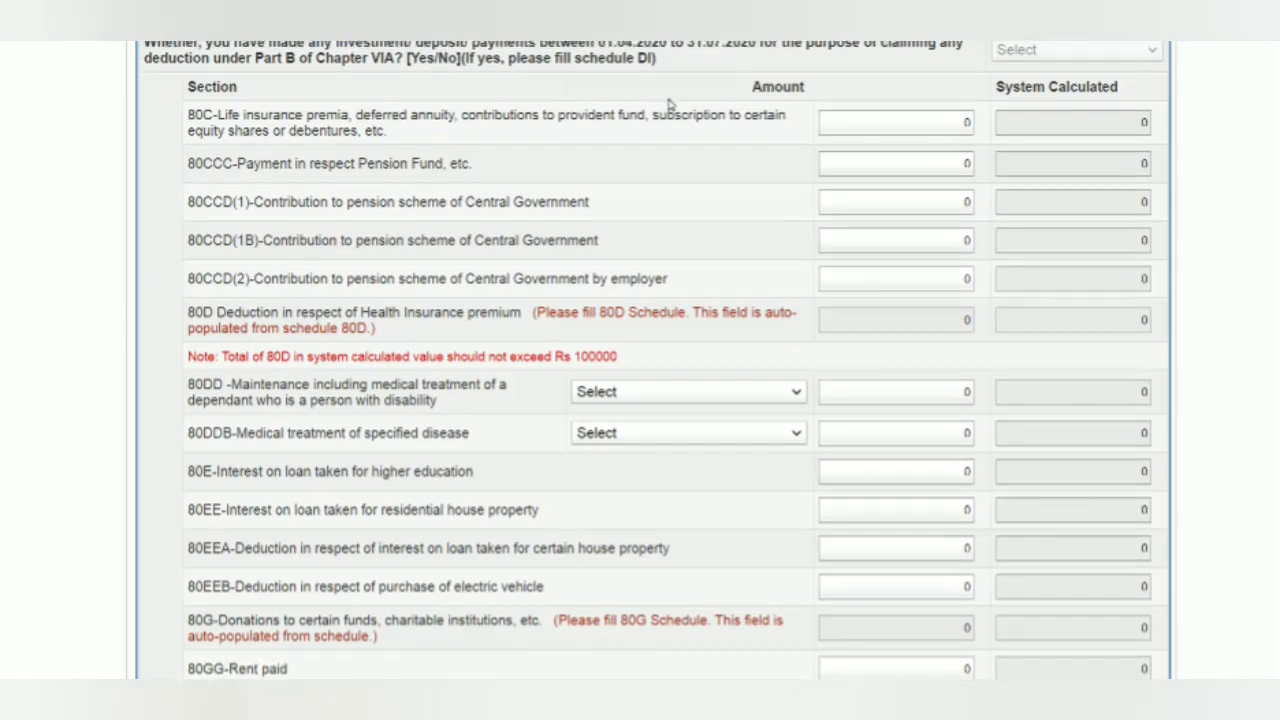
Open Schedule DI, review its investment and deduction rows, and return to the Part C deductions
{"action": "scroll", "coordinate": [670, 104], "scroll_direction": "up", "scroll_amount": 5}
{"action": "scroll", "coordinate": [670, 104], "scroll_direction": "up", "scroll_amount": 10}
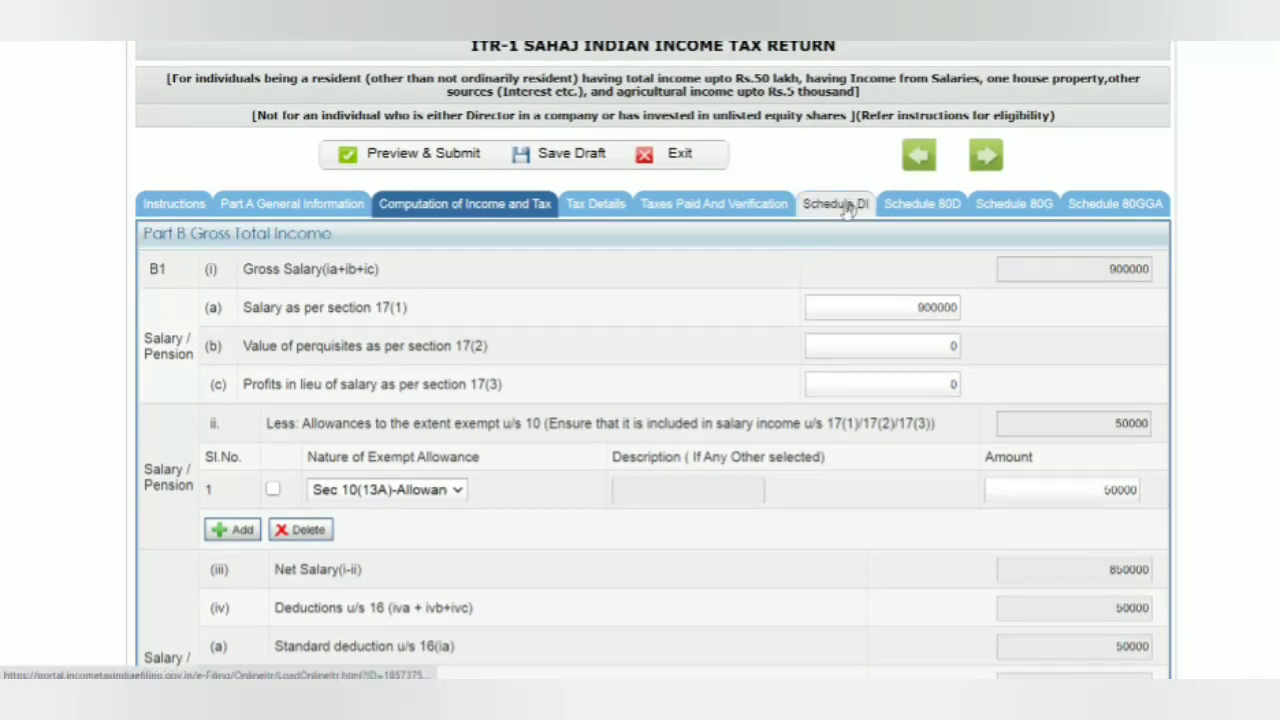
{"action": "left_click", "coordinate": [836, 205]}
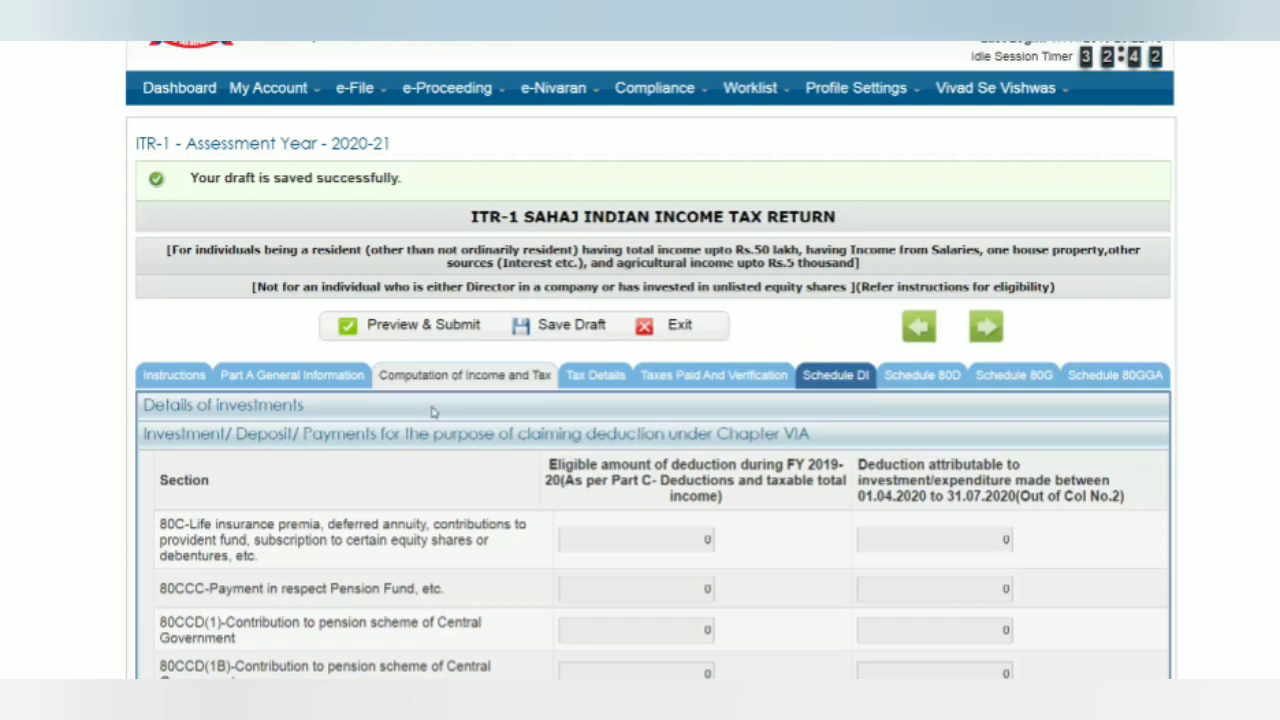
{"action": "scroll", "coordinate": [388, 543], "scroll_direction": "down", "scroll_amount": 1}
{"action": "scroll", "coordinate": [388, 543], "scroll_direction": "down", "scroll_amount": 5}
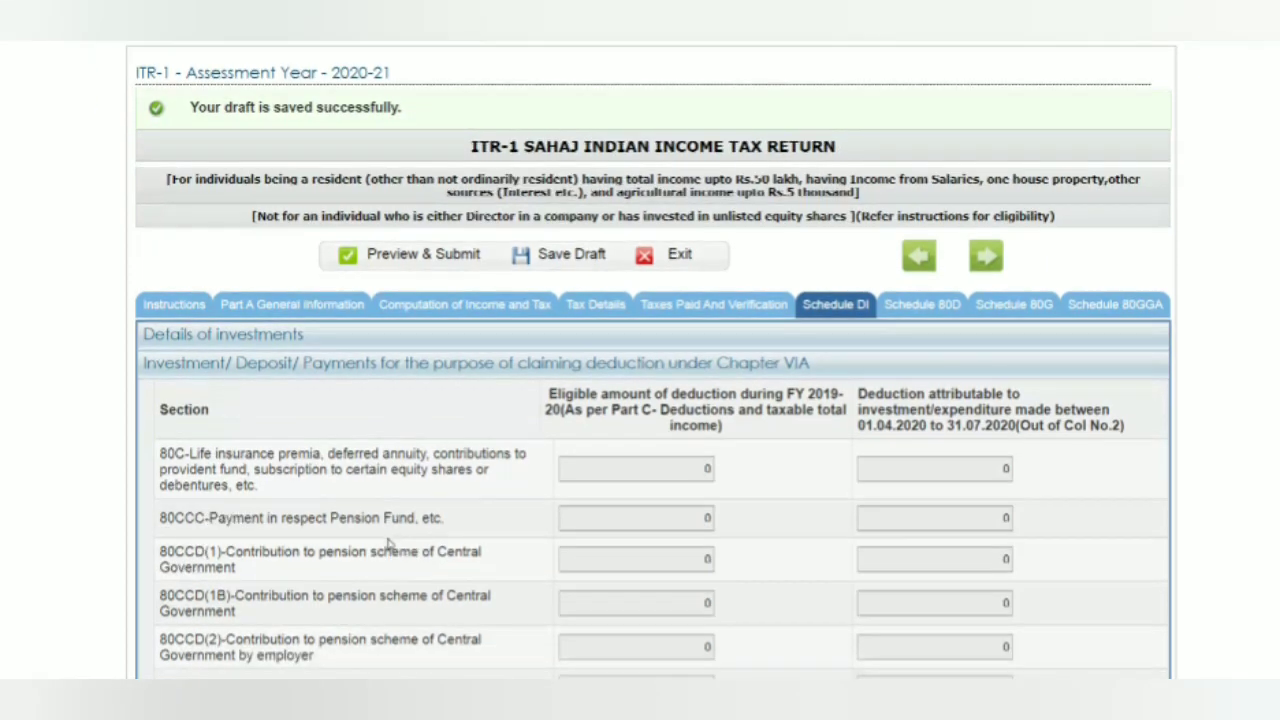
{"action": "scroll", "coordinate": [388, 543], "scroll_direction": "down", "scroll_amount": 5}
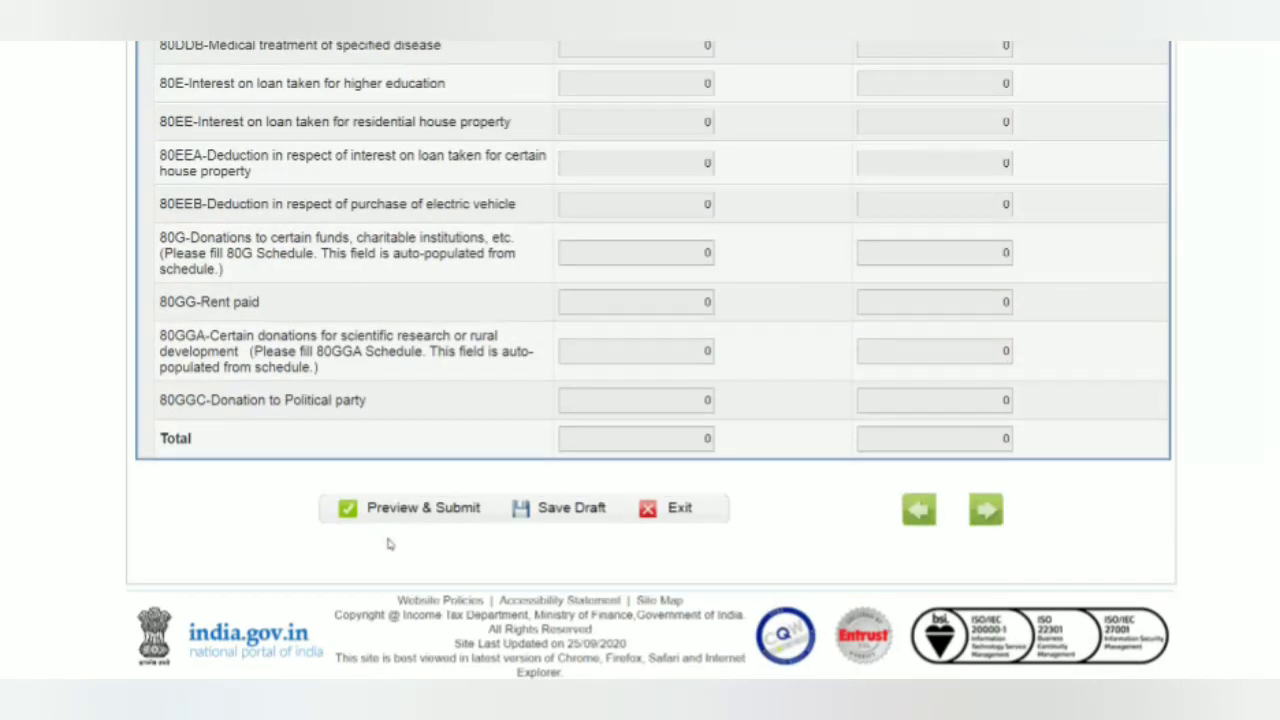
{"action": "scroll", "coordinate": [390, 543], "scroll_direction": "up", "scroll_amount": 10}
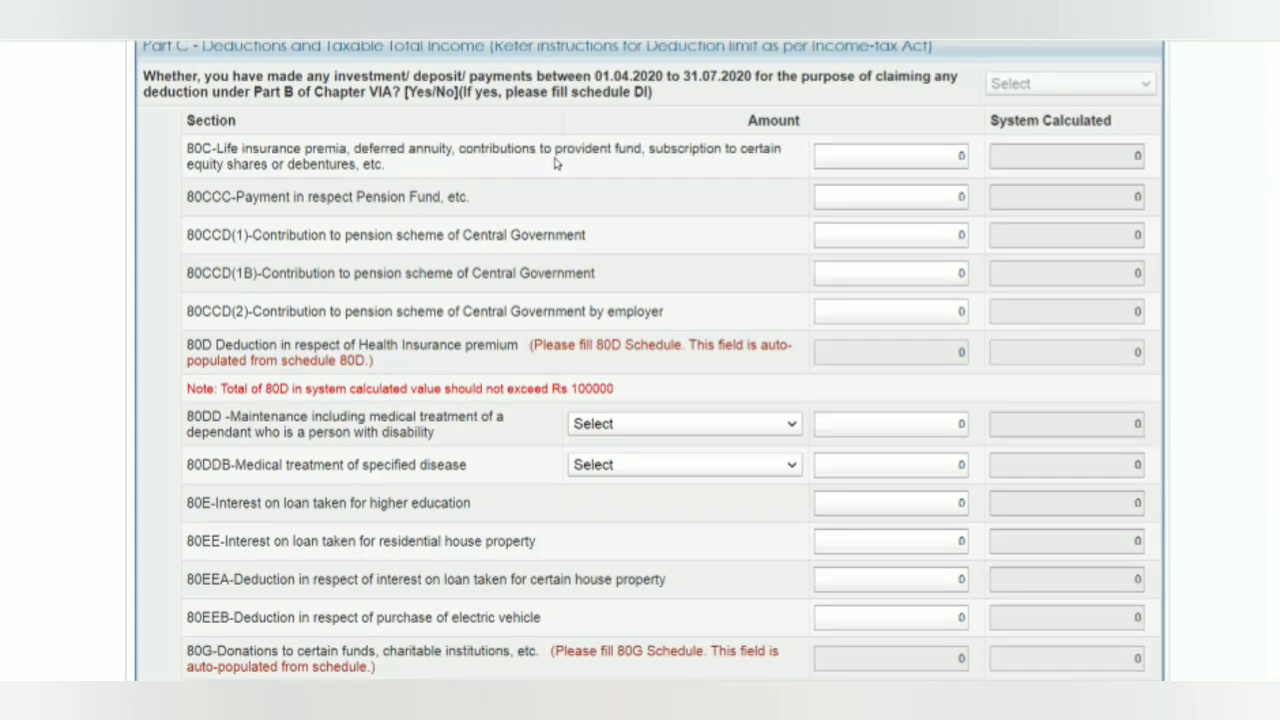
Enter 15000 as the 80C deduction amount in Part C
{"action": "left_click", "coordinate": [832, 155]}
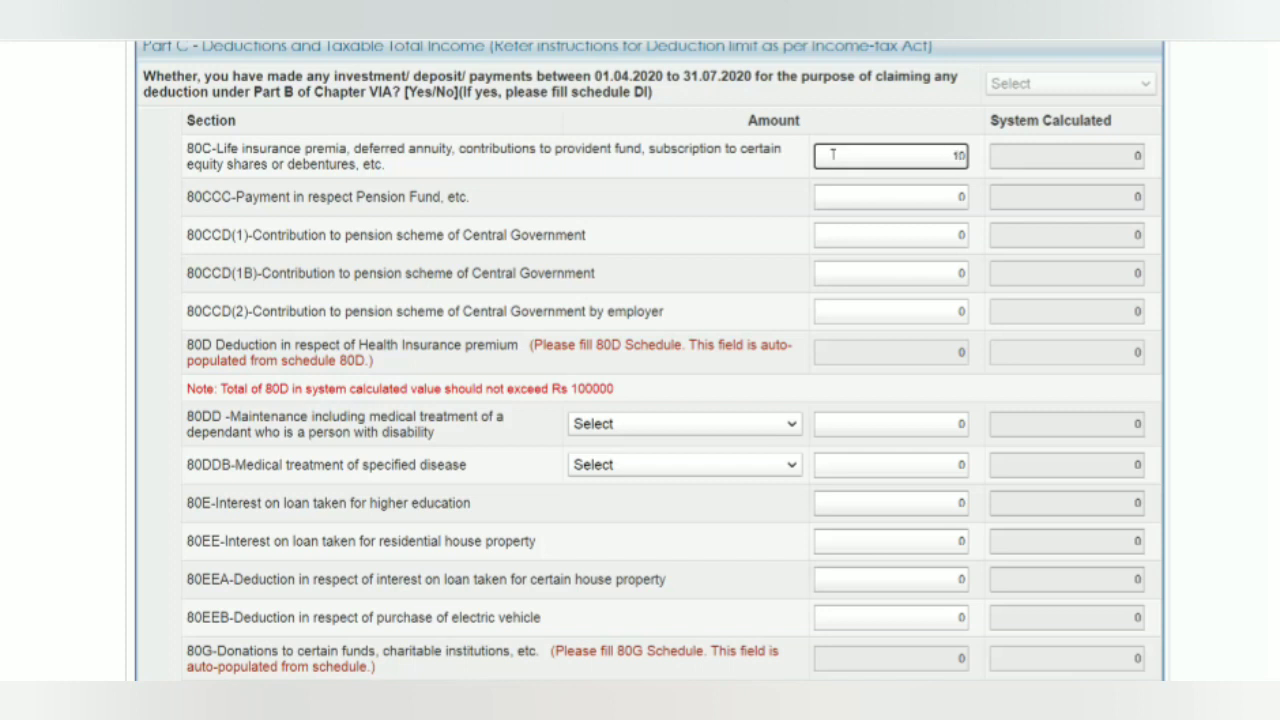
{"action": "type", "text": "5000"}
{"action": "left_click", "coordinate": [677, 225]}
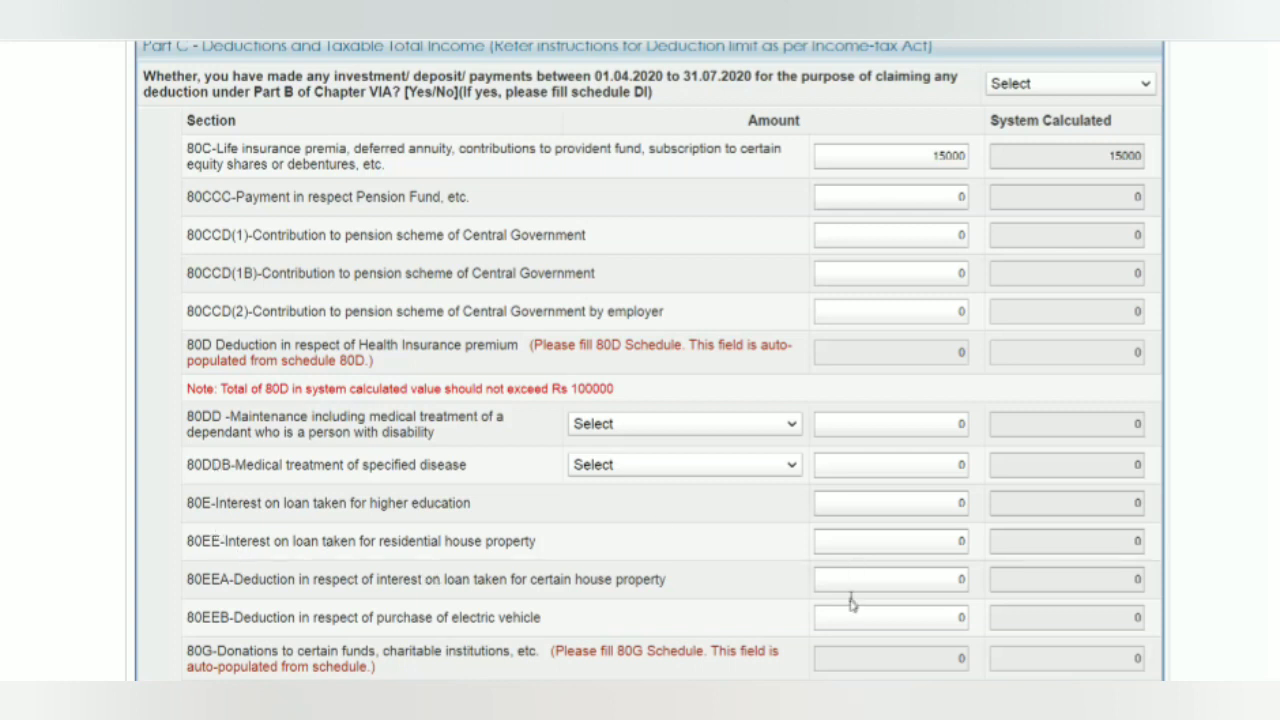
Go through the remaining Part C deductions and set 80TTA, interest on saving bank accounts, to 8000
{"action": "scroll", "coordinate": [338, 568], "scroll_direction": "down", "scroll_amount": 3}
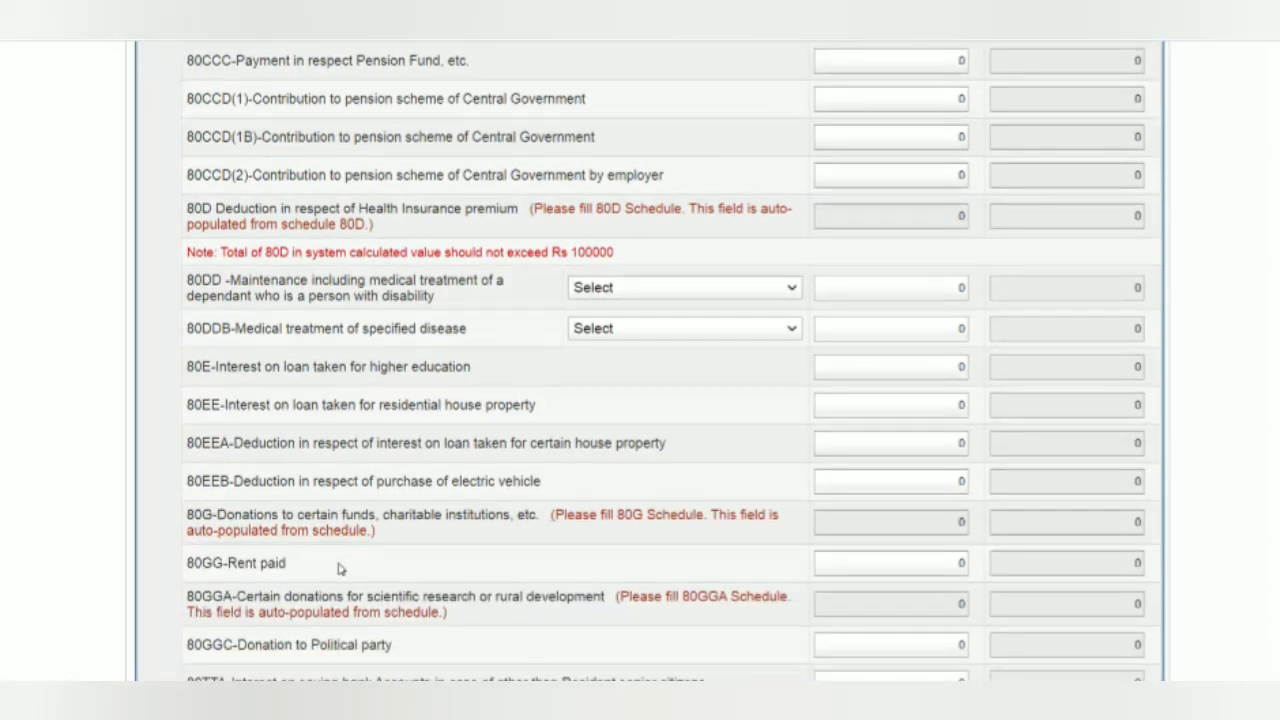
{"action": "scroll", "coordinate": [338, 568], "scroll_direction": "down", "scroll_amount": 1}
{"action": "scroll", "coordinate": [338, 568], "scroll_direction": "up", "scroll_amount": 1}
{"action": "scroll", "coordinate": [338, 568], "scroll_direction": "up", "scroll_amount": 4}
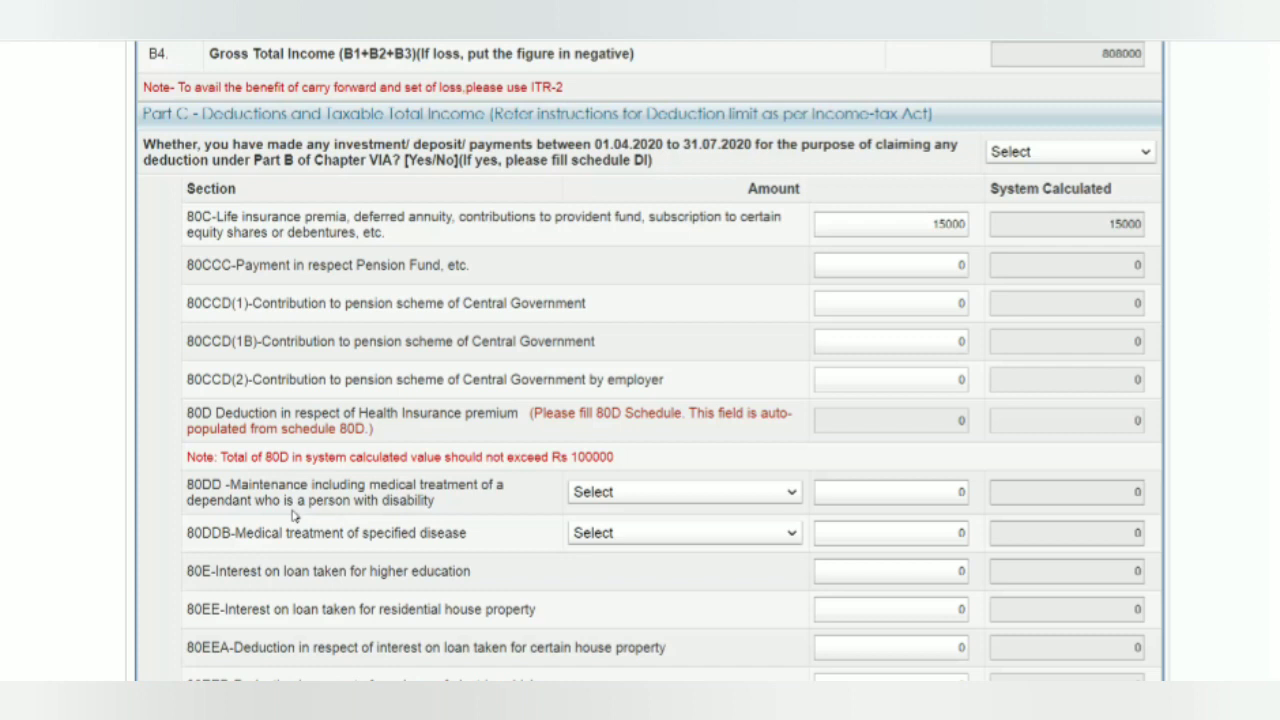
{"action": "scroll", "coordinate": [293, 515], "scroll_direction": "down", "scroll_amount": 3}
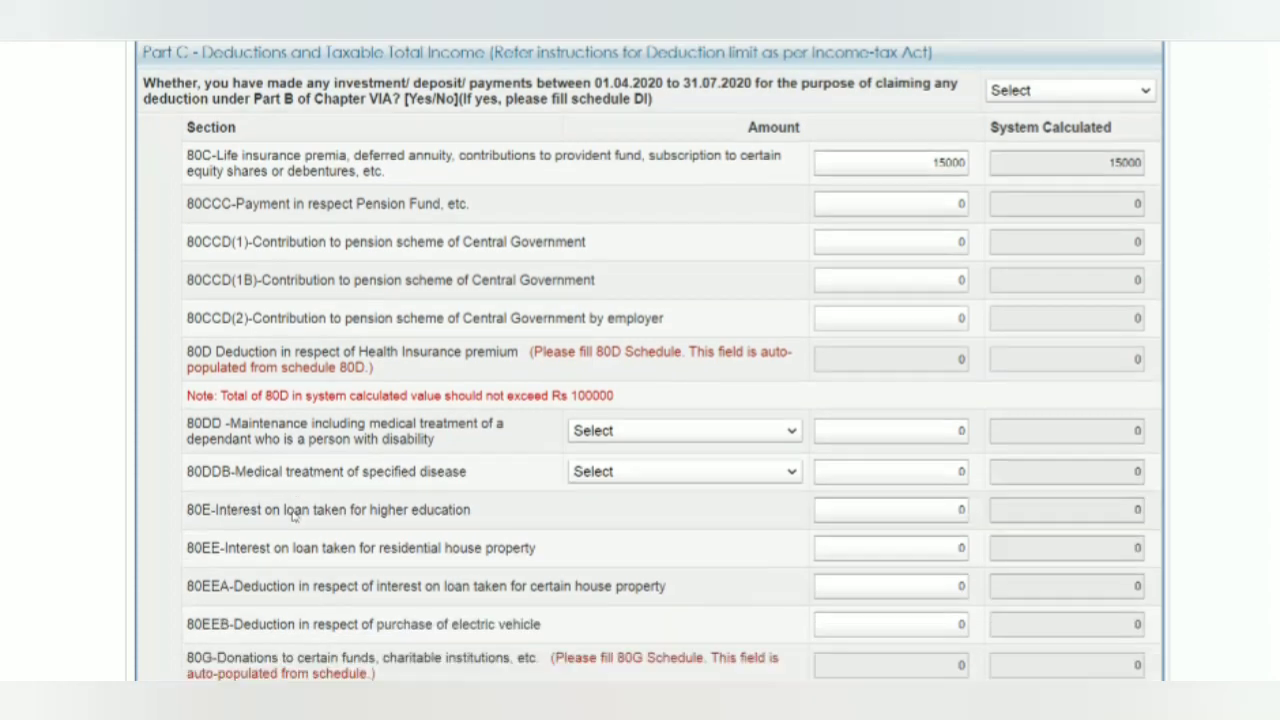
{"action": "scroll", "coordinate": [293, 515], "scroll_direction": "down", "scroll_amount": 3}
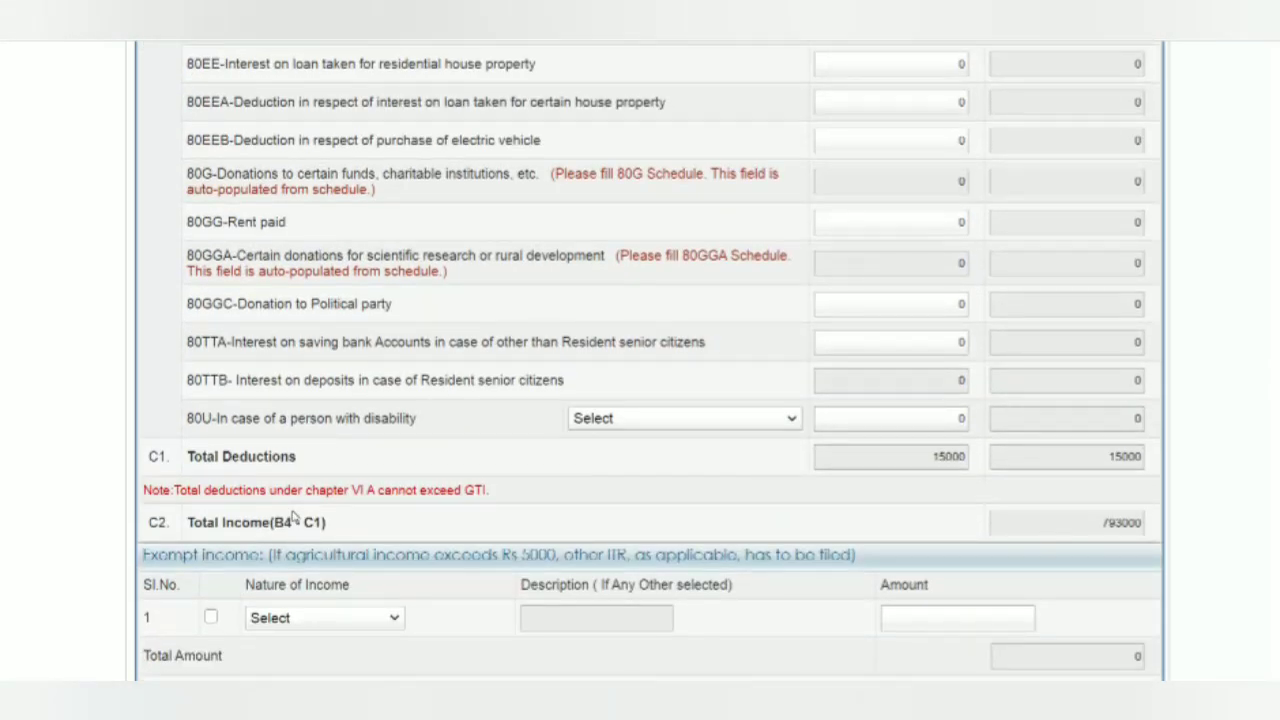
{"action": "scroll", "coordinate": [293, 515], "scroll_direction": "up", "scroll_amount": 1}
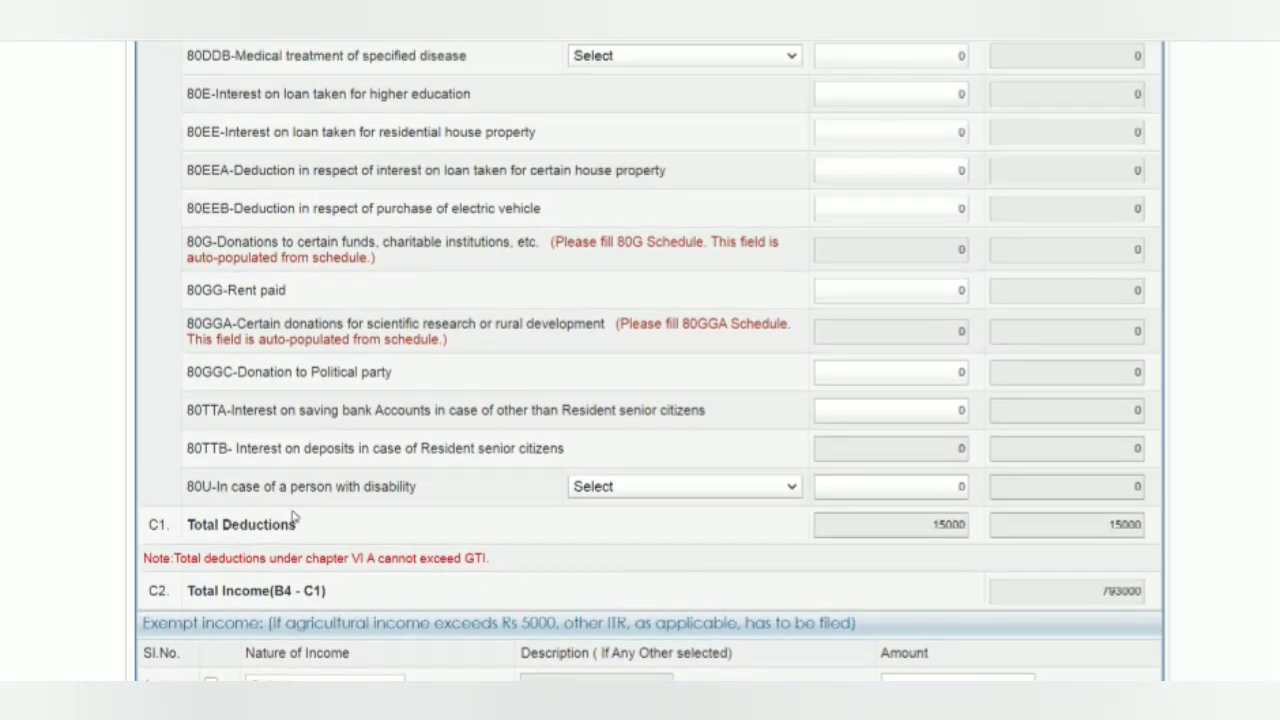
{"action": "scroll", "coordinate": [293, 515], "scroll_direction": "down", "scroll_amount": 1}
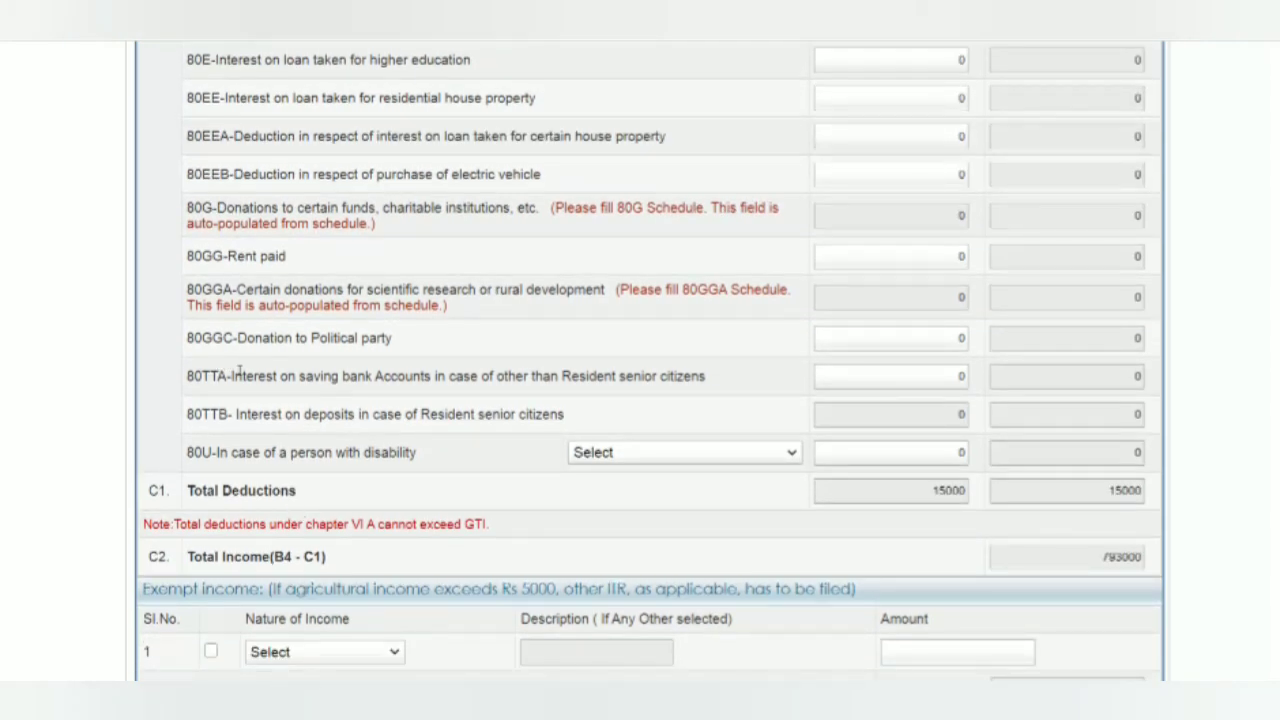
{"action": "left_click", "coordinate": [903, 375]}
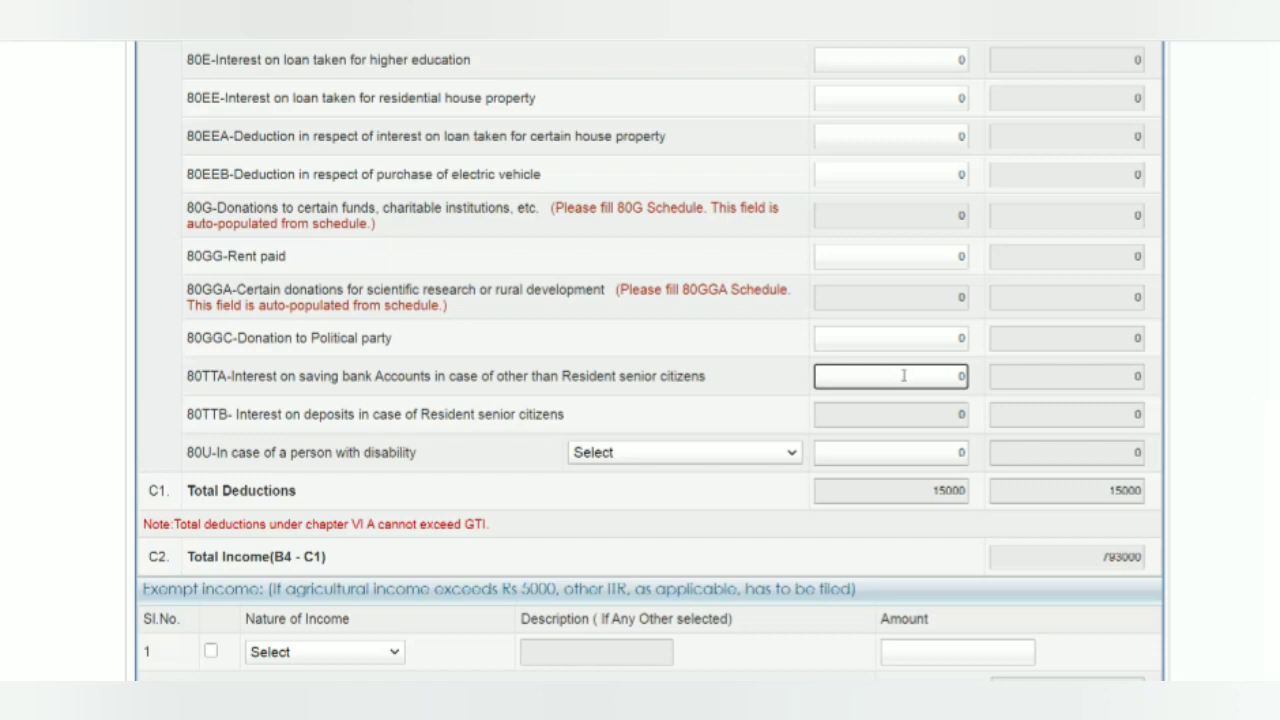
{"action": "key", "text": "BackSpace"}
{"action": "type", "text": "8000"}
{"action": "left_click", "coordinate": [711, 407]}
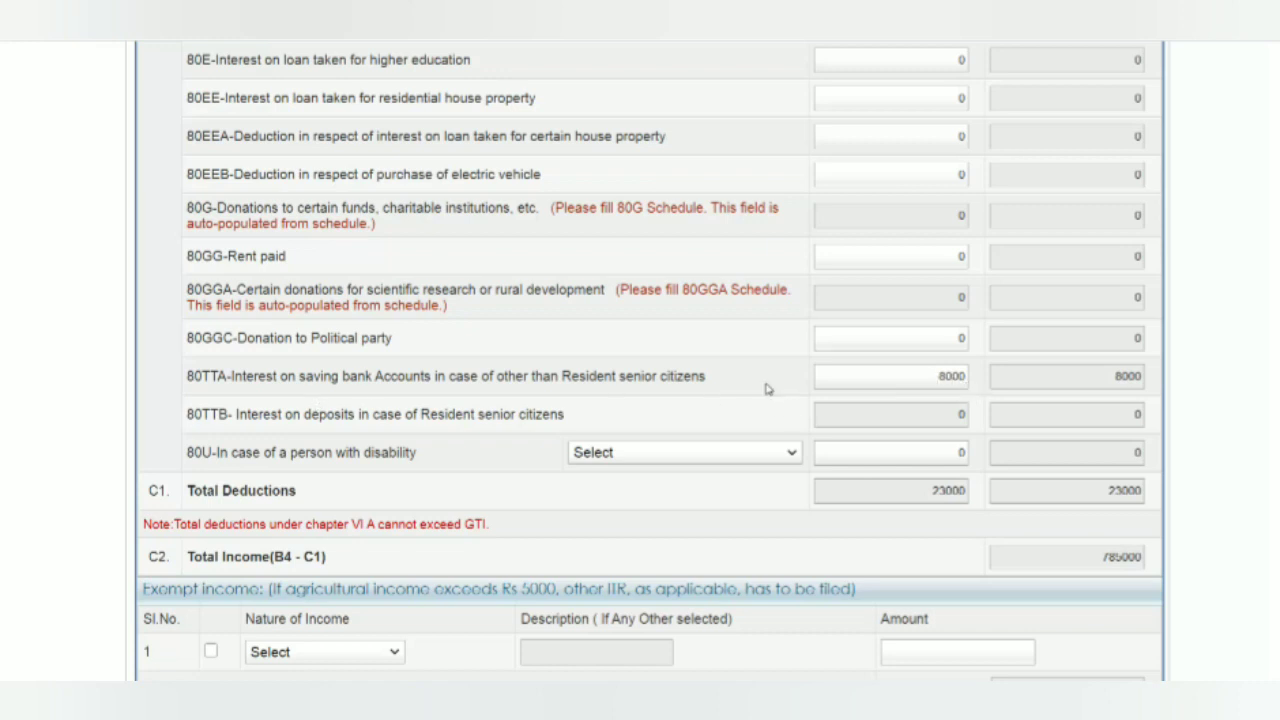
Review the exempt income section and the Part D computation of tax payable, and dismiss the save-draft reminder
{"action": "scroll", "coordinate": [767, 388], "scroll_direction": "down", "scroll_amount": 2}
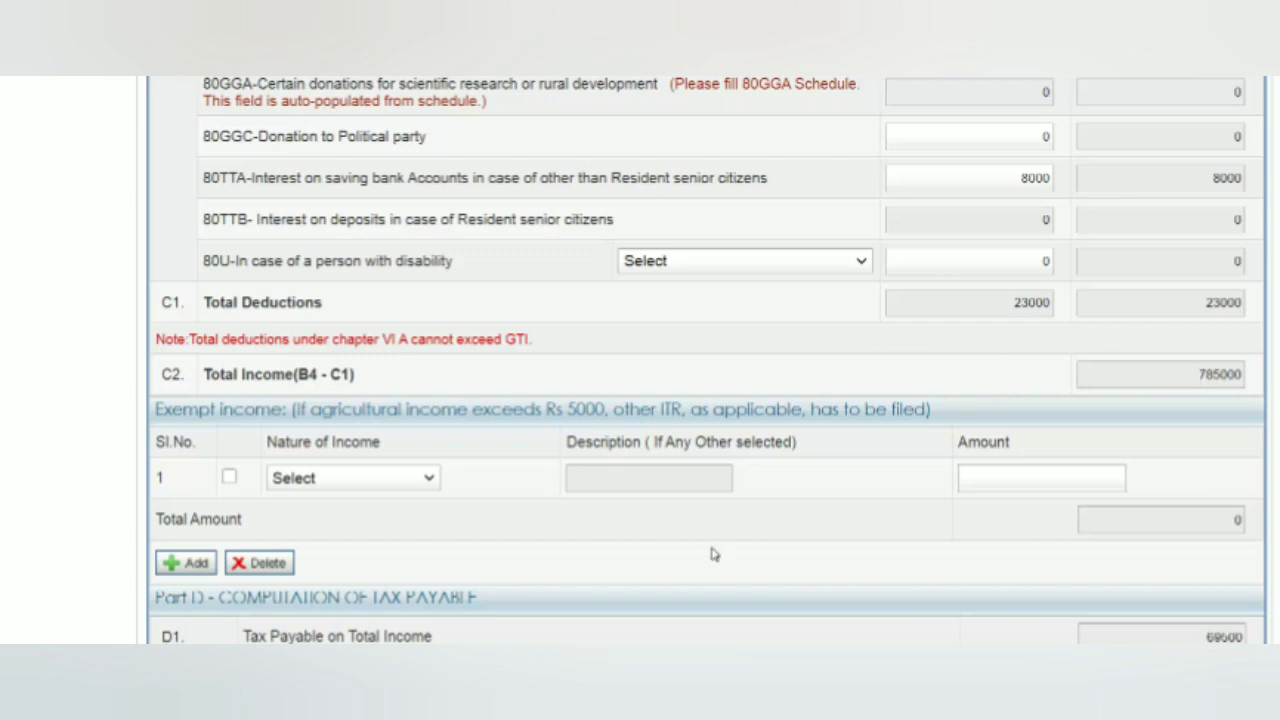
{"action": "scroll", "coordinate": [714, 553], "scroll_direction": "down", "scroll_amount": 2}
{"action": "scroll", "coordinate": [714, 553], "scroll_direction": "down", "scroll_amount": 5}
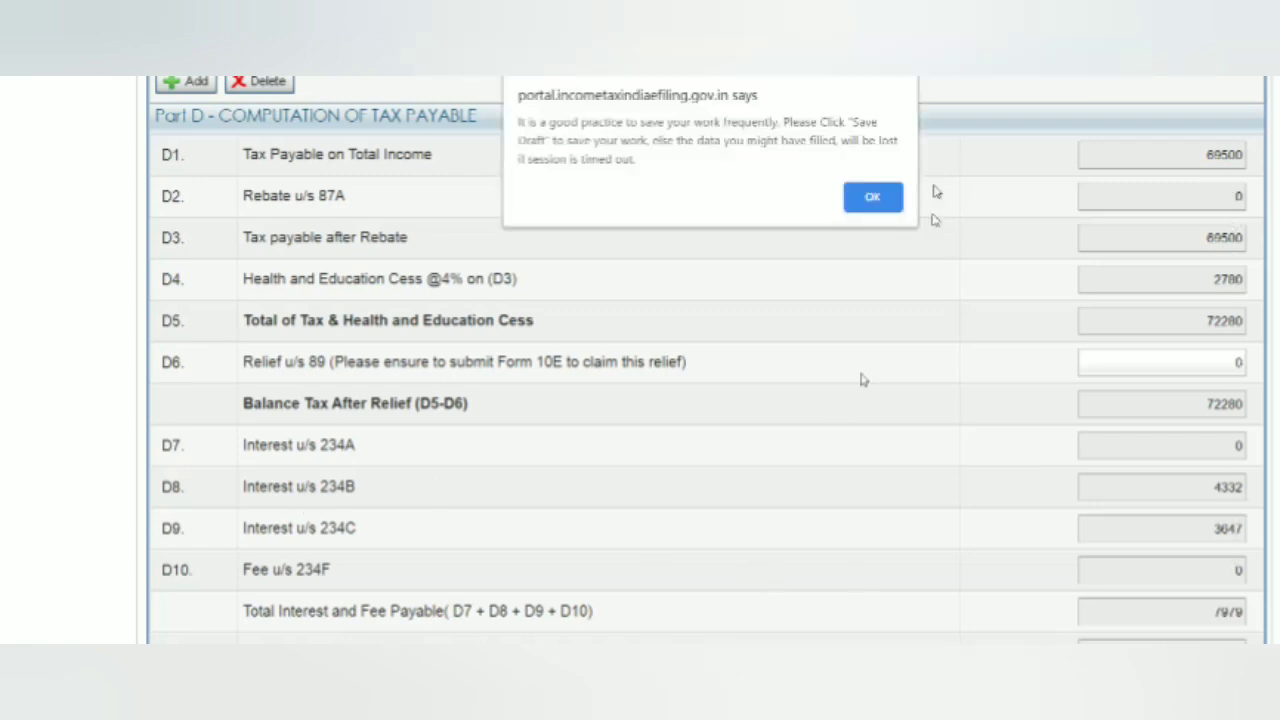
{"action": "left_click", "coordinate": [873, 197]}
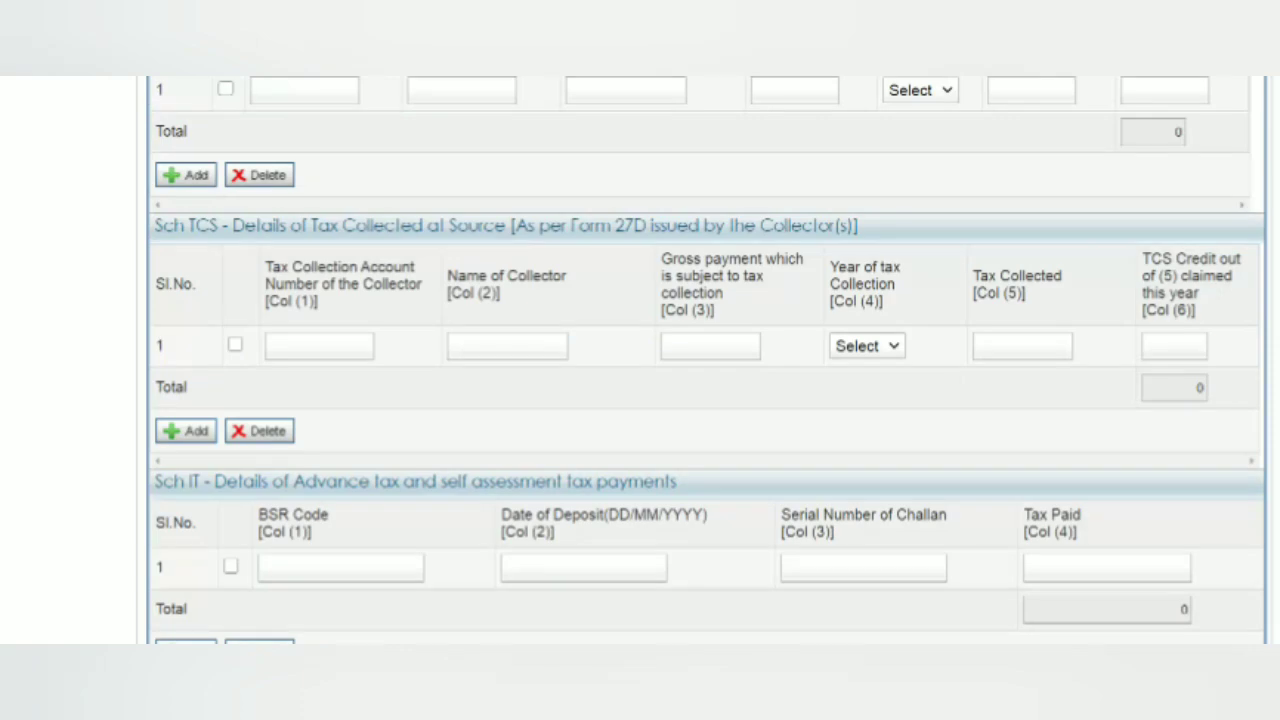
Go through the TDS, TCS and advance tax schedules in the tax details without filling them
{"action": "scroll", "coordinate": [566, 453], "scroll_direction": "down", "scroll_amount": 3}
{"action": "scroll", "coordinate": [568, 452], "scroll_direction": "up", "scroll_amount": 15}
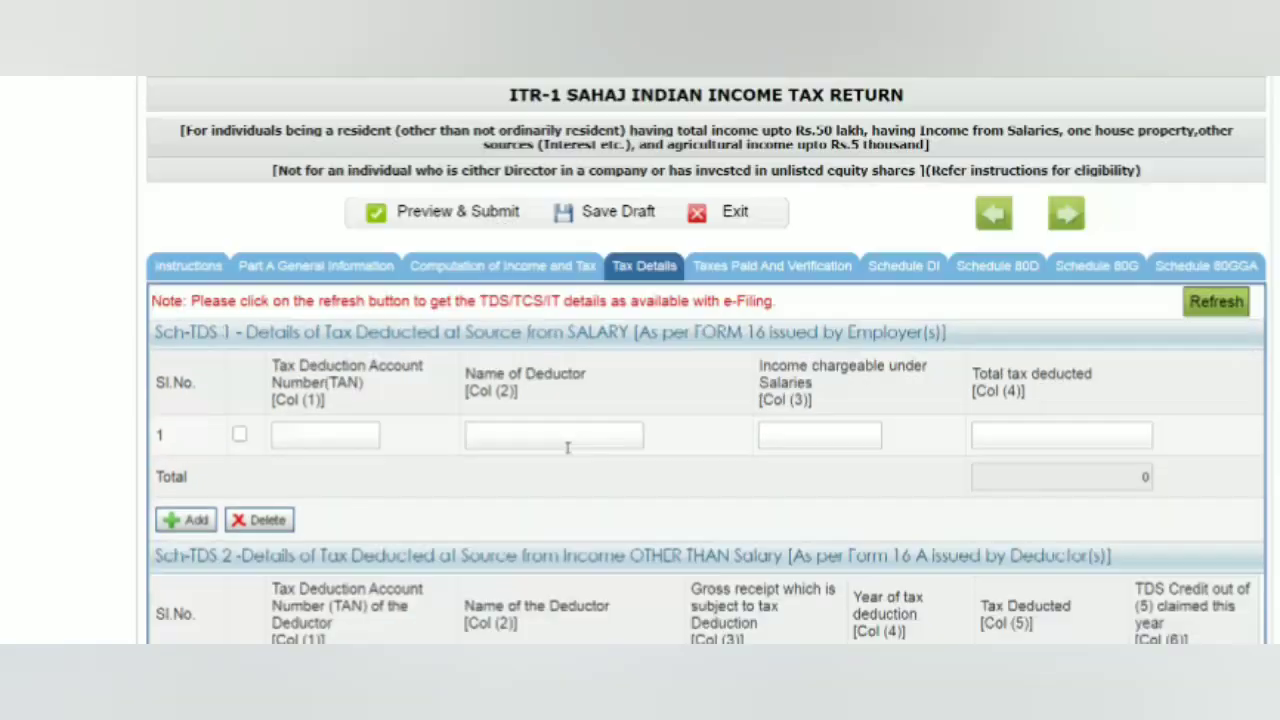
{"action": "scroll", "coordinate": [566, 453], "scroll_direction": "down", "scroll_amount": 2}
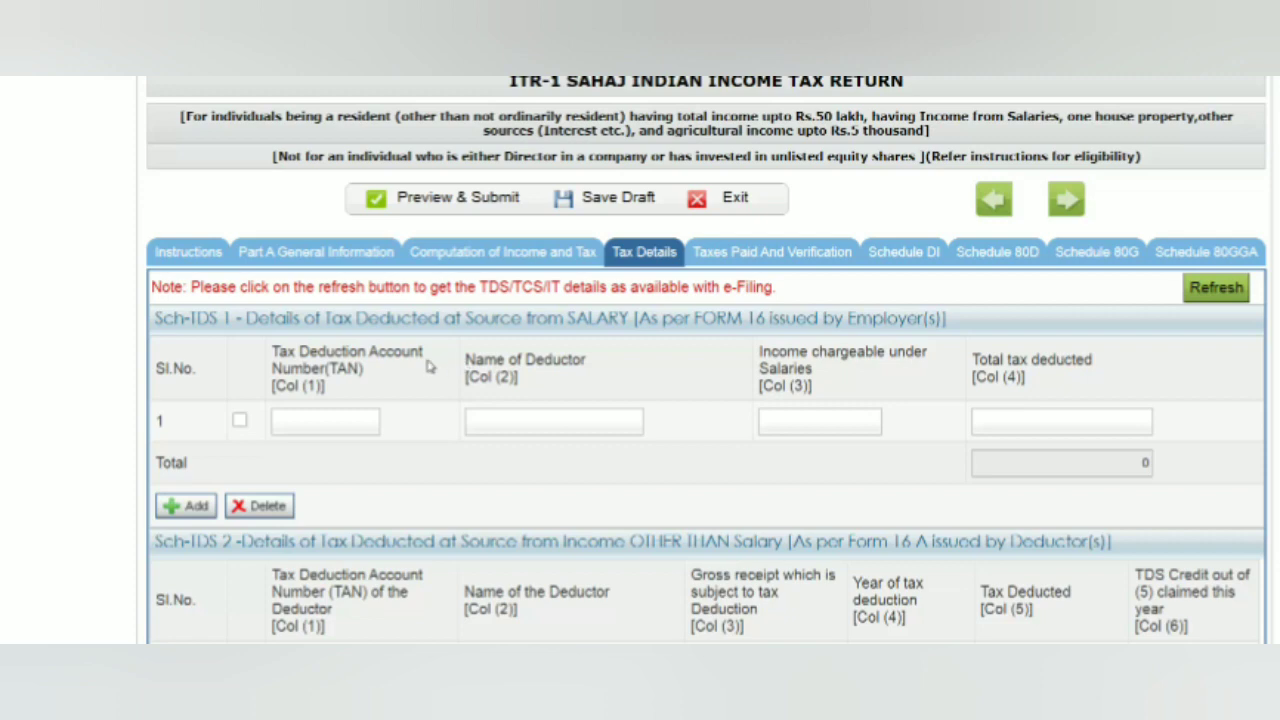
{"action": "left_click", "coordinate": [330, 418]}
{"action": "scroll", "coordinate": [580, 482], "scroll_direction": "down", "scroll_amount": 3}
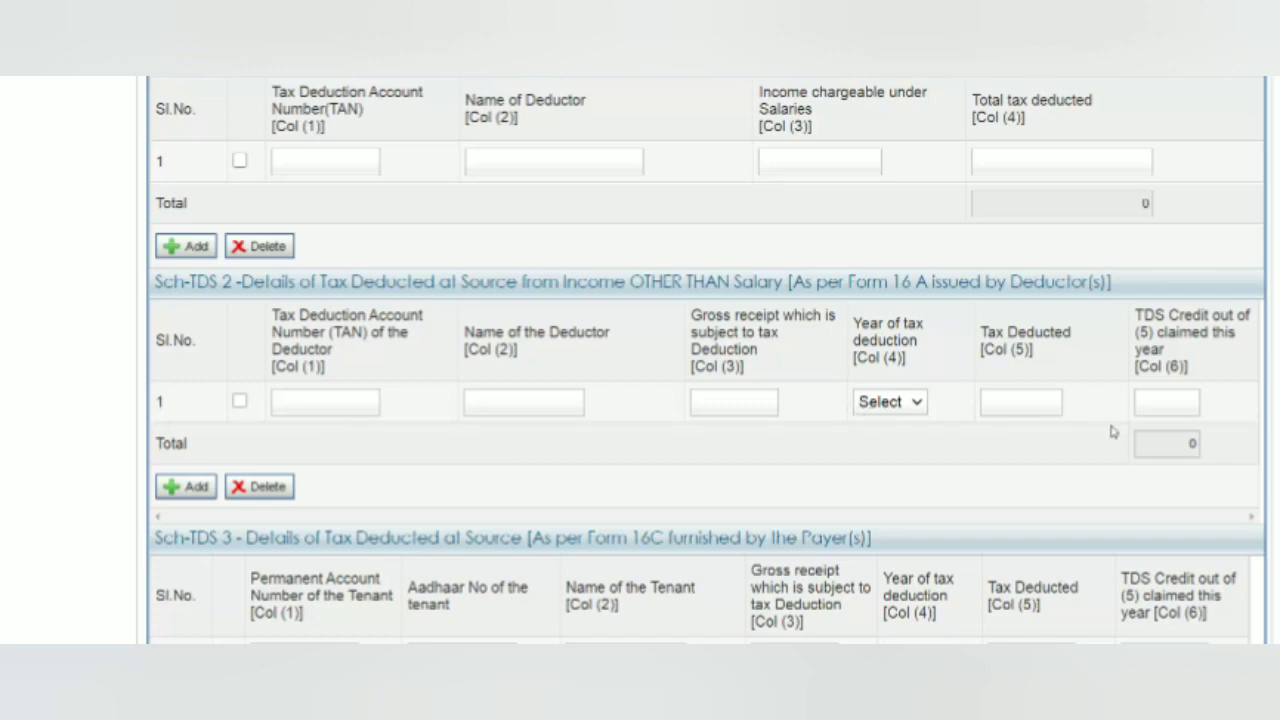
{"action": "scroll", "coordinate": [695, 497], "scroll_direction": "down", "scroll_amount": 3}
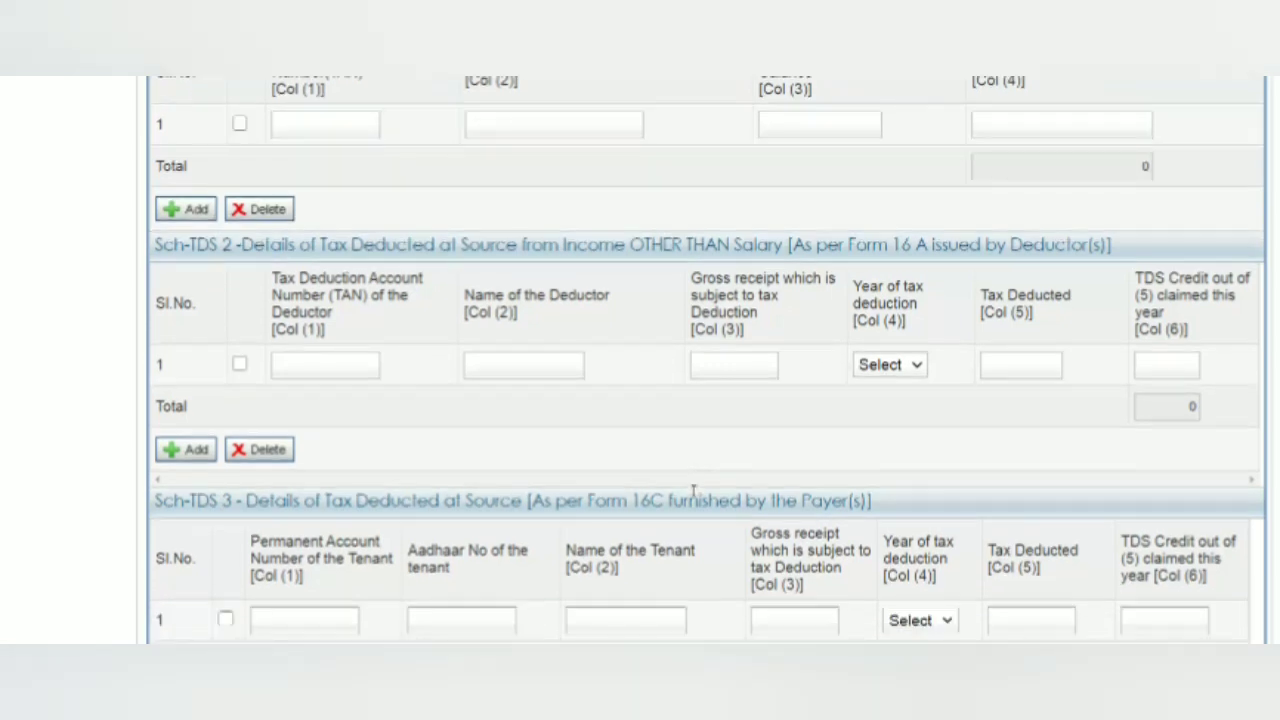
{"action": "scroll", "coordinate": [695, 497], "scroll_direction": "down", "scroll_amount": 6}
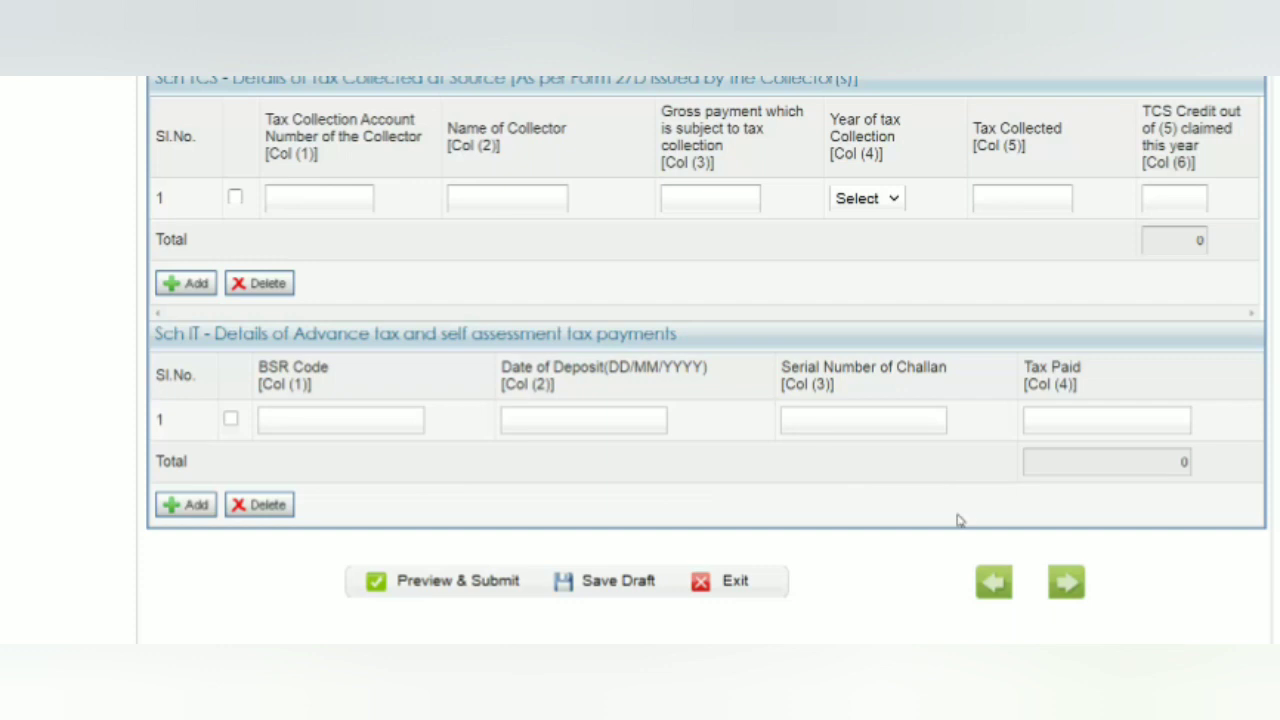
Open the Taxes Paid and Verification section and review its verification declaration and total taxes paid
{"action": "left_click", "coordinate": [1064, 584]}
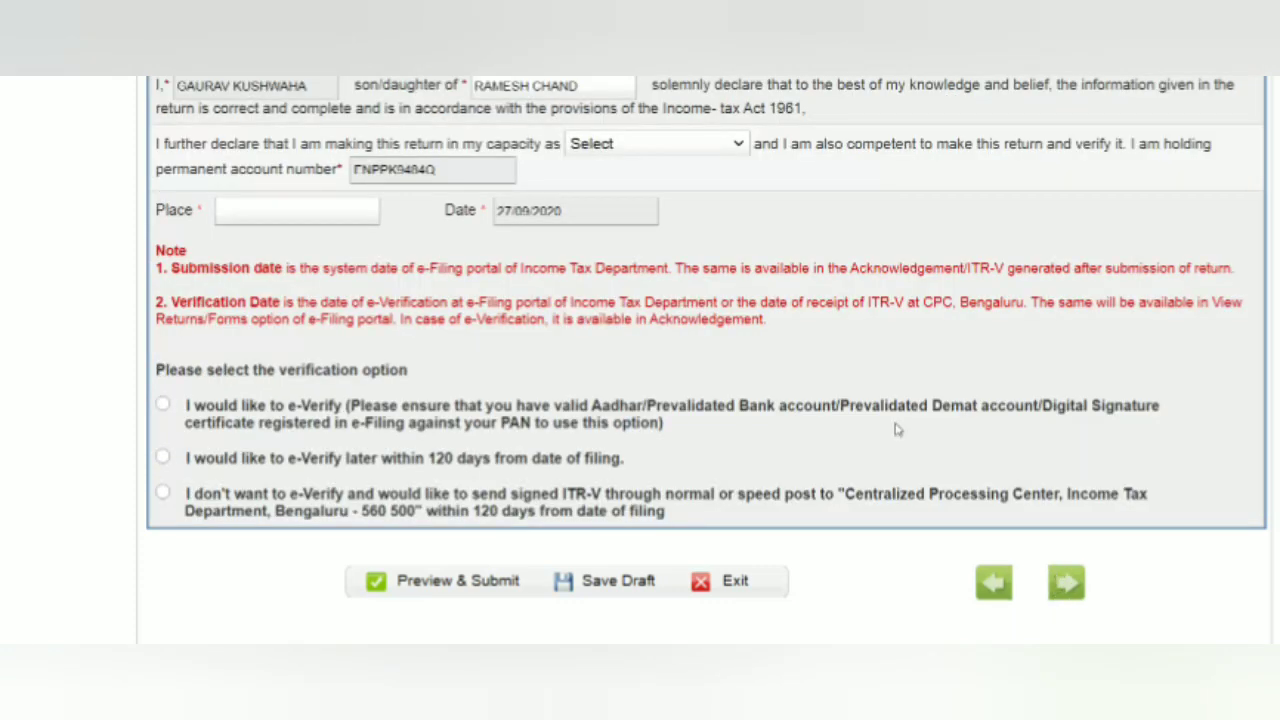
{"action": "scroll", "coordinate": [888, 430], "scroll_direction": "up", "scroll_amount": 1}
{"action": "scroll", "coordinate": [888, 430], "scroll_direction": "up", "scroll_amount": 3}
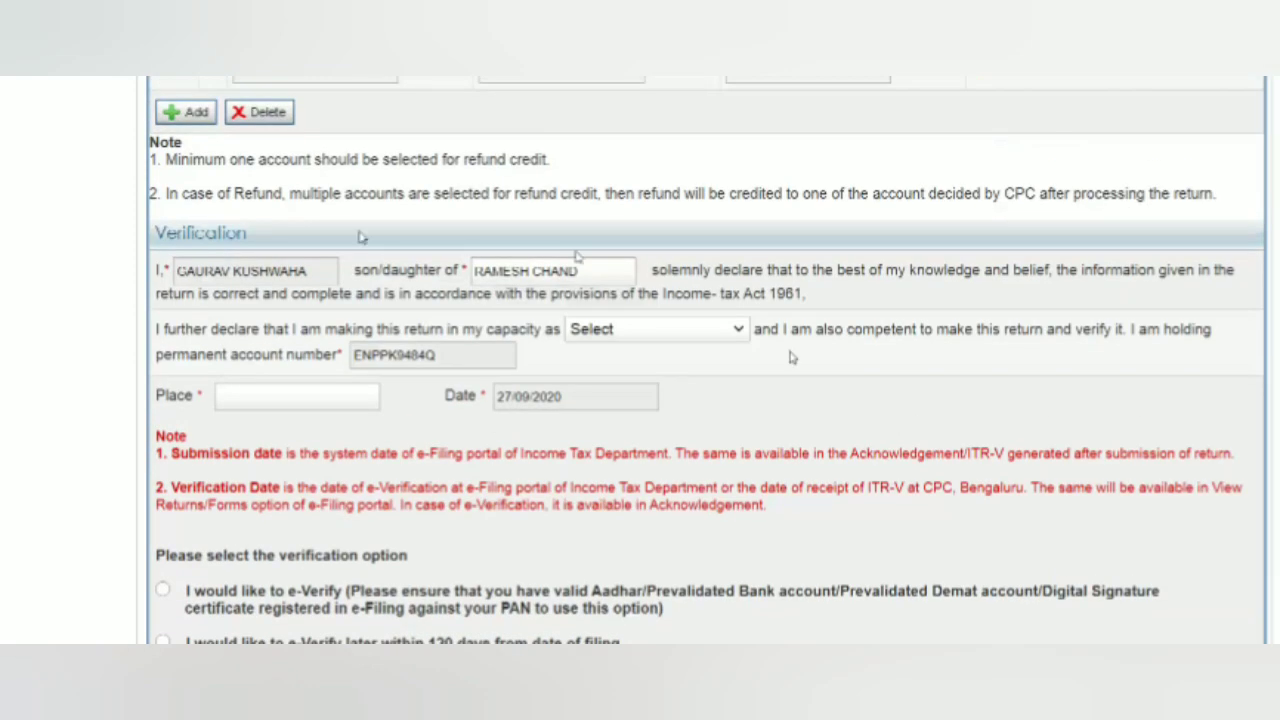
{"action": "scroll", "coordinate": [890, 426], "scroll_direction": "up", "scroll_amount": 10}
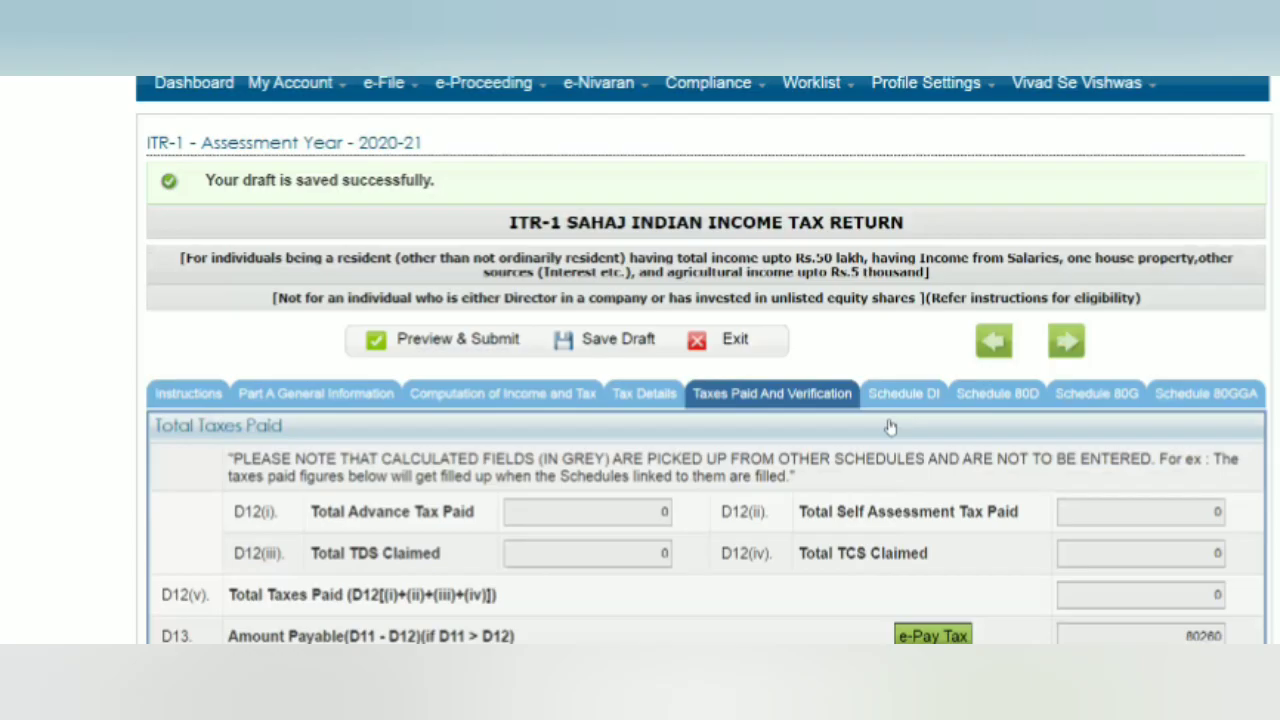
{"action": "scroll", "coordinate": [890, 426], "scroll_direction": "down", "scroll_amount": 2}
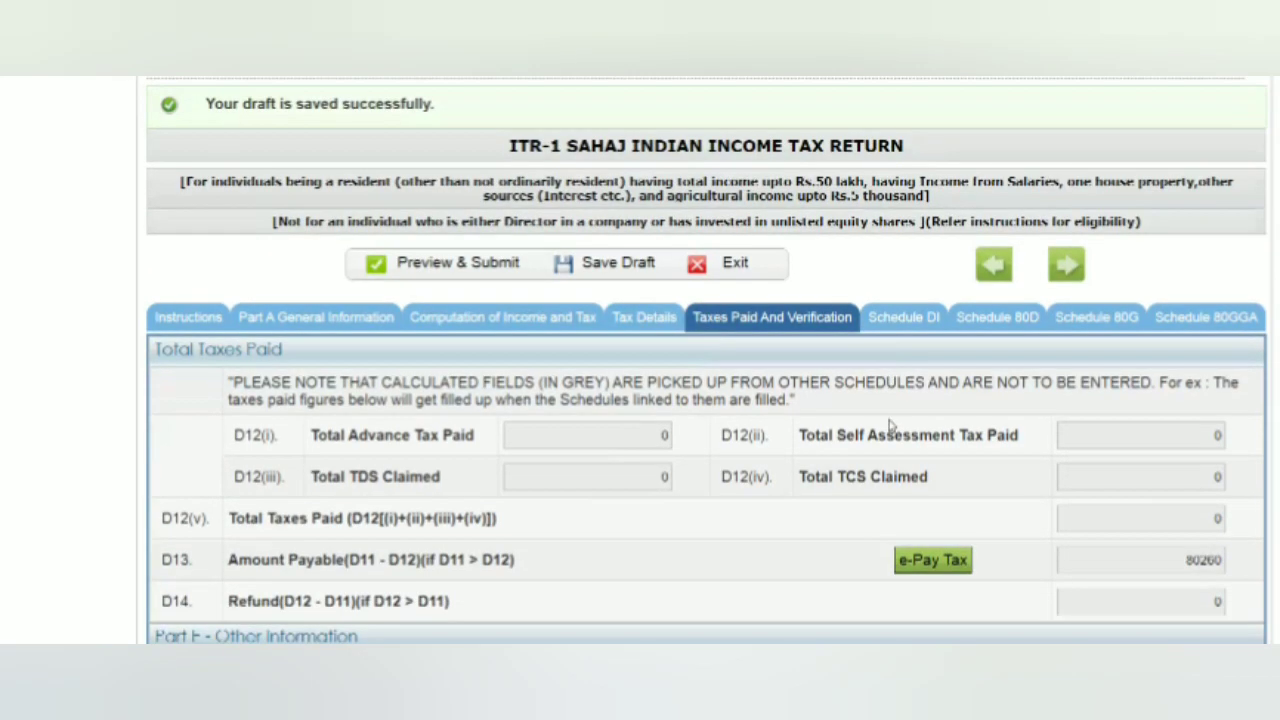
{"action": "scroll", "coordinate": [890, 426], "scroll_direction": "down", "scroll_amount": 2}
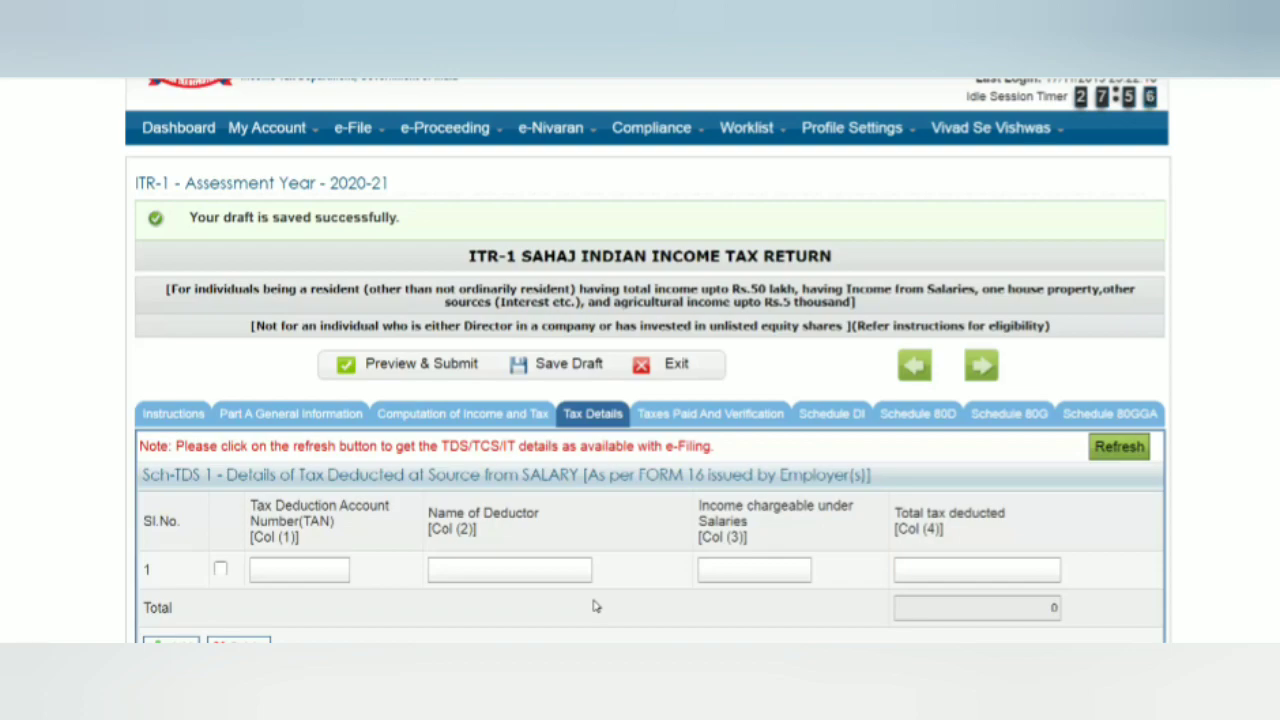
Go through the TDS, TCS and advance tax schedules once more and continue to the Taxes Paid and Verification section
{"action": "scroll", "coordinate": [595, 606], "scroll_direction": "down", "scroll_amount": 4}
{"action": "scroll", "coordinate": [595, 606], "scroll_direction": "down", "scroll_amount": 7}
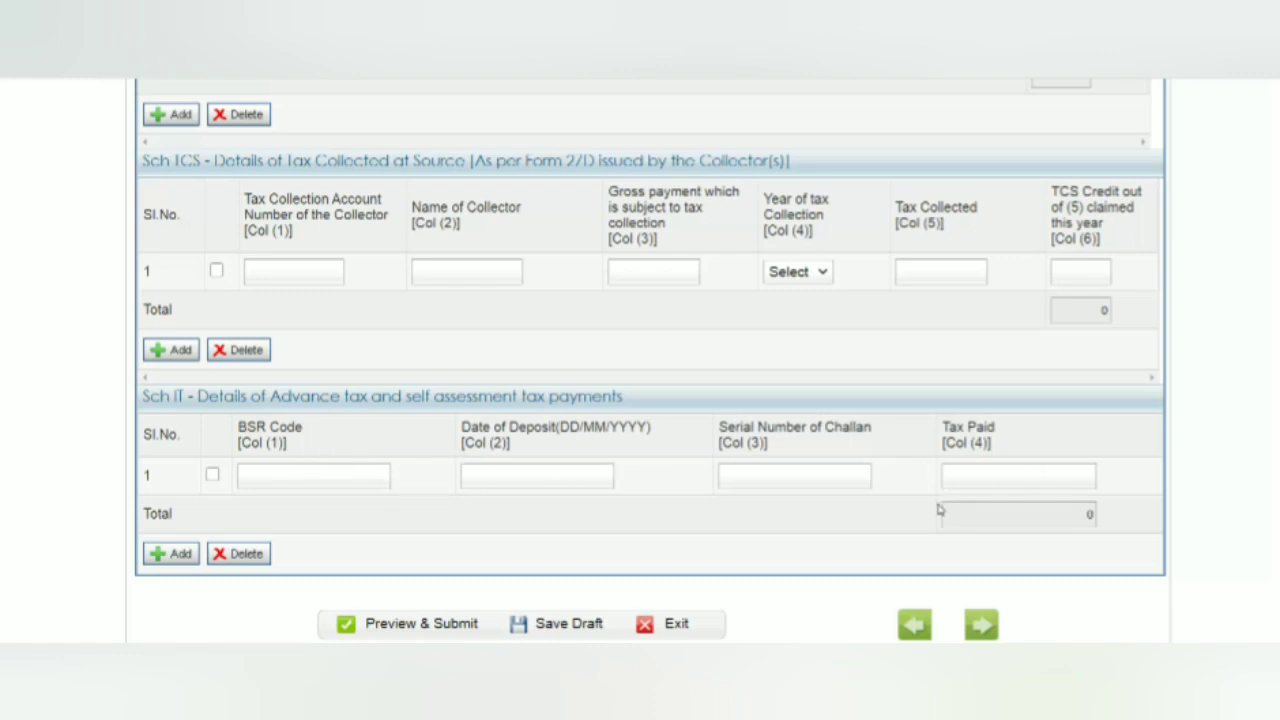
{"action": "left_click", "coordinate": [980, 628]}
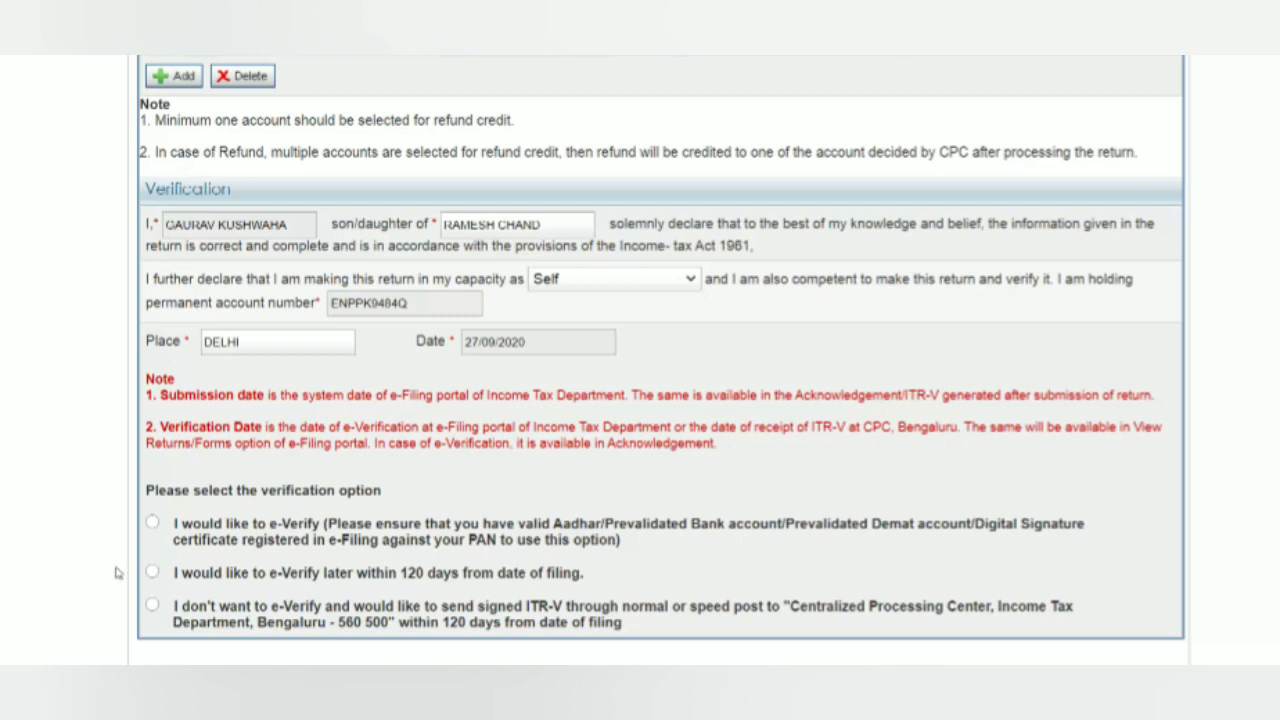
Choose the verification option of sending the signed ITR-V by normal or speed post within 120 days, and save the draft
{"action": "left_click", "coordinate": [152, 524]}
{"action": "left_click", "coordinate": [152, 605]}
{"action": "left_click", "coordinate": [155, 570]}
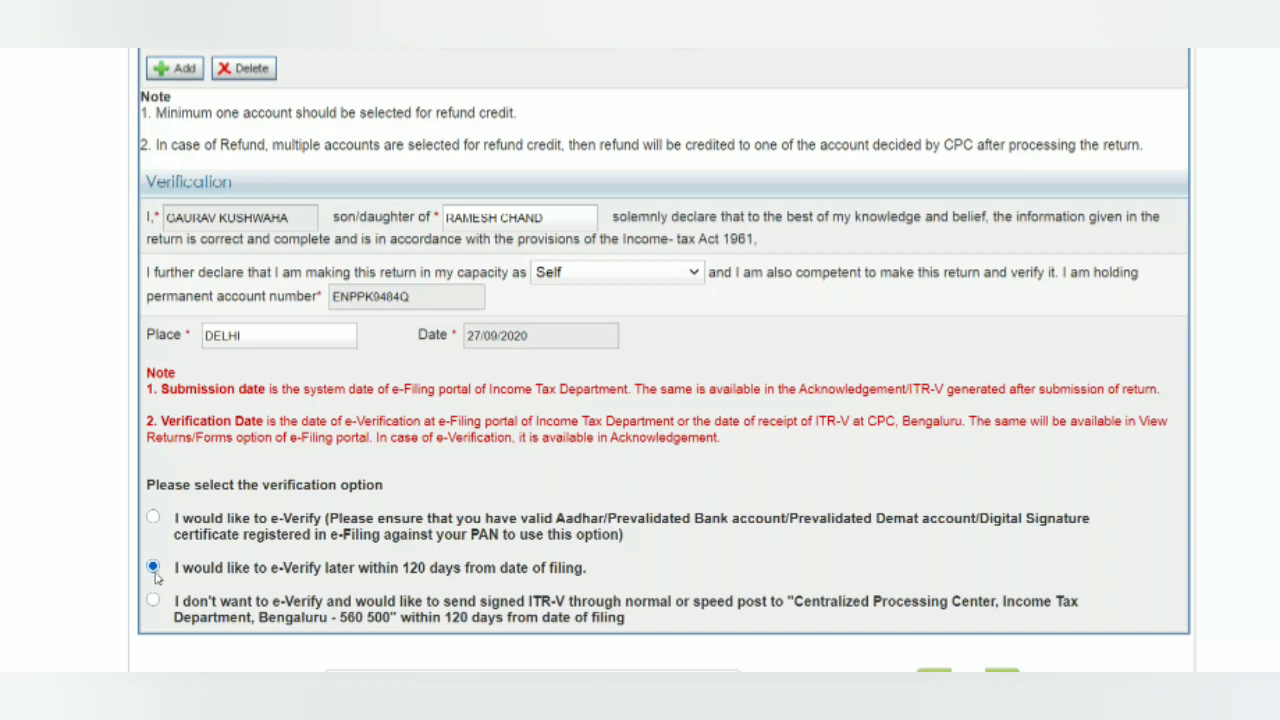
{"action": "left_click", "coordinate": [153, 602]}
{"action": "scroll", "coordinate": [425, 604], "scroll_direction": "down", "scroll_amount": 3}
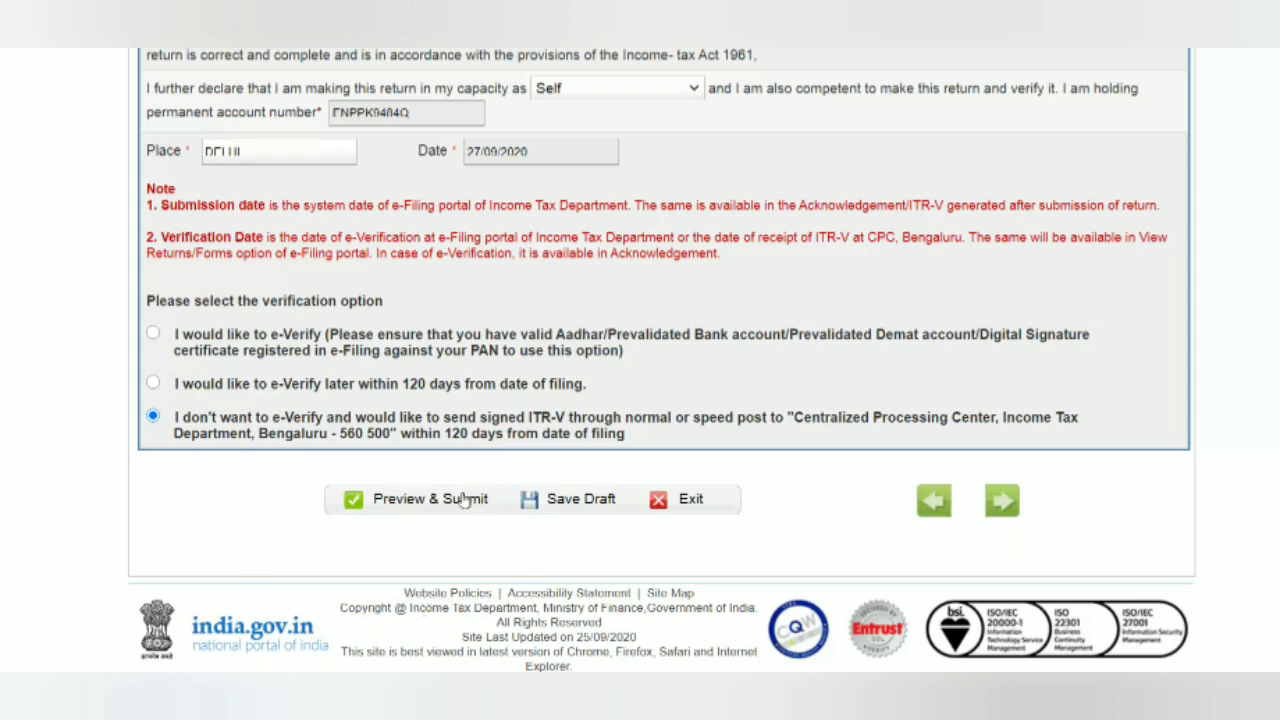
{"action": "left_click", "coordinate": [540, 500]}
Recheck the taxes paid, bank account and verification details, and proceed to preview and submit the return
{"action": "scroll", "coordinate": [640, 360], "scroll_direction": "up", "scroll_amount": 10}
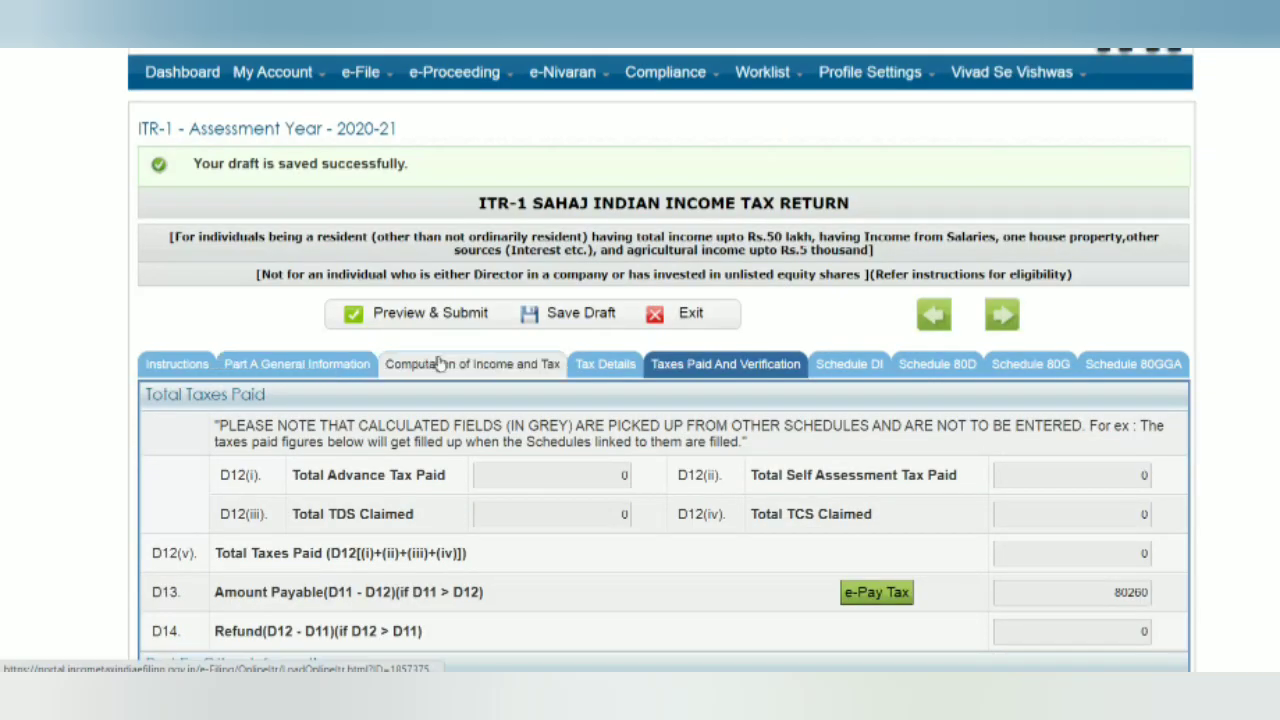
{"action": "scroll", "coordinate": [3, 410], "scroll_direction": "down", "scroll_amount": 5}
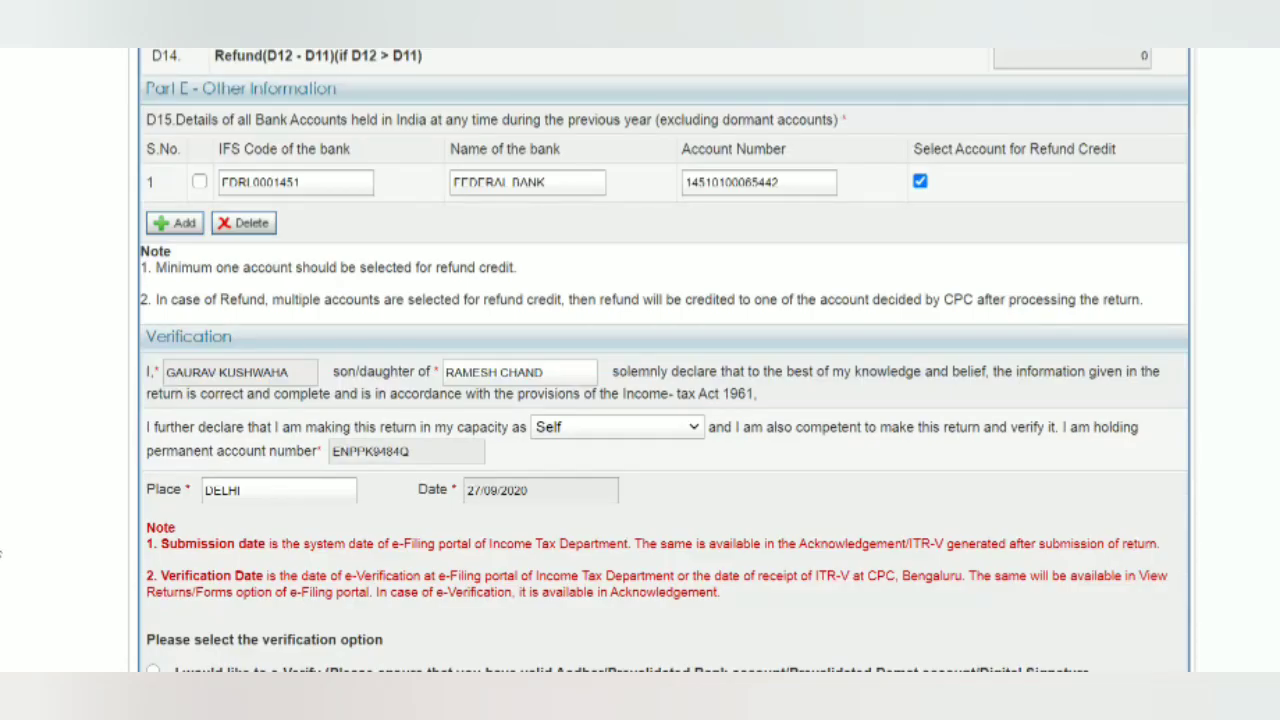
{"action": "scroll", "coordinate": [3, 606], "scroll_direction": "down", "scroll_amount": 3}
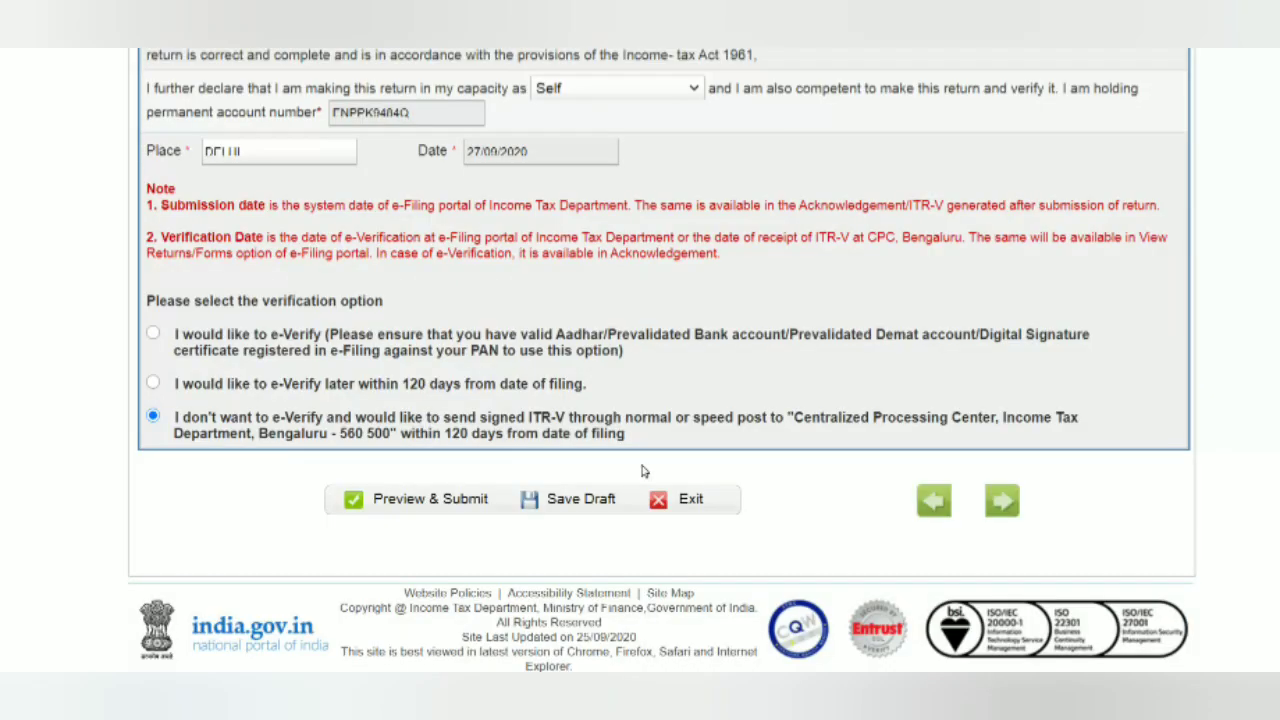
{"action": "left_click", "coordinate": [410, 502]}
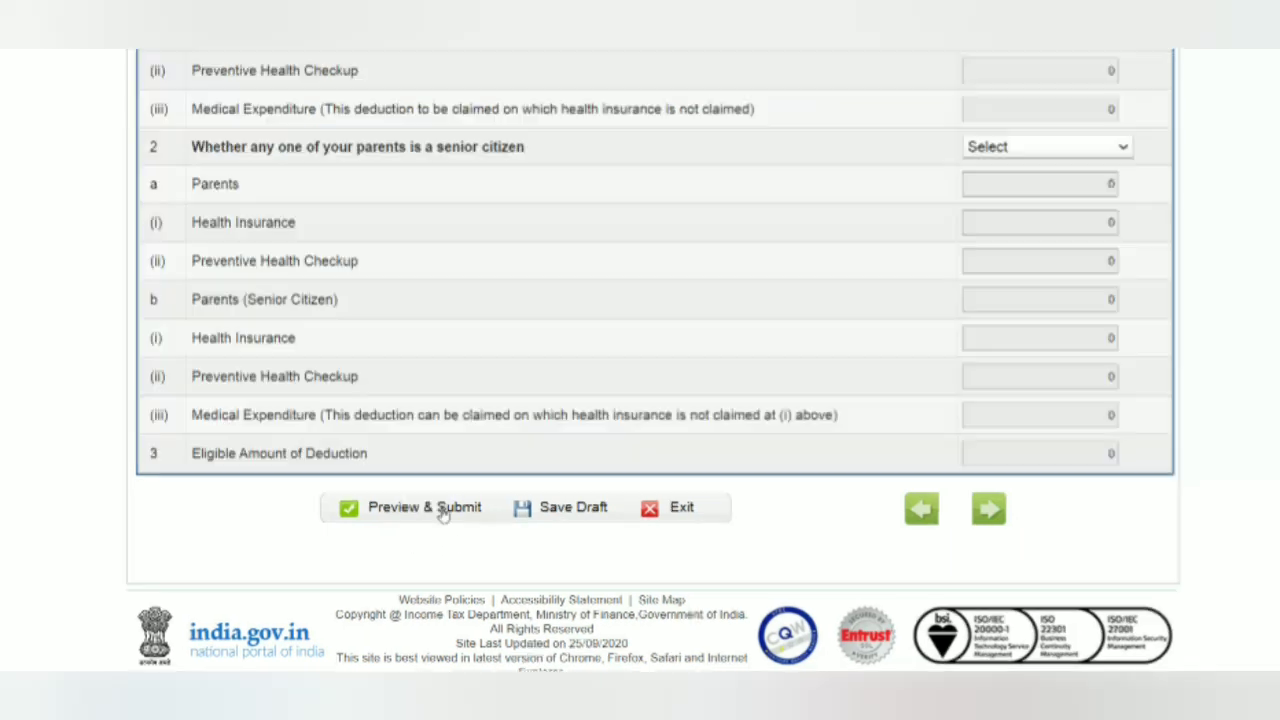